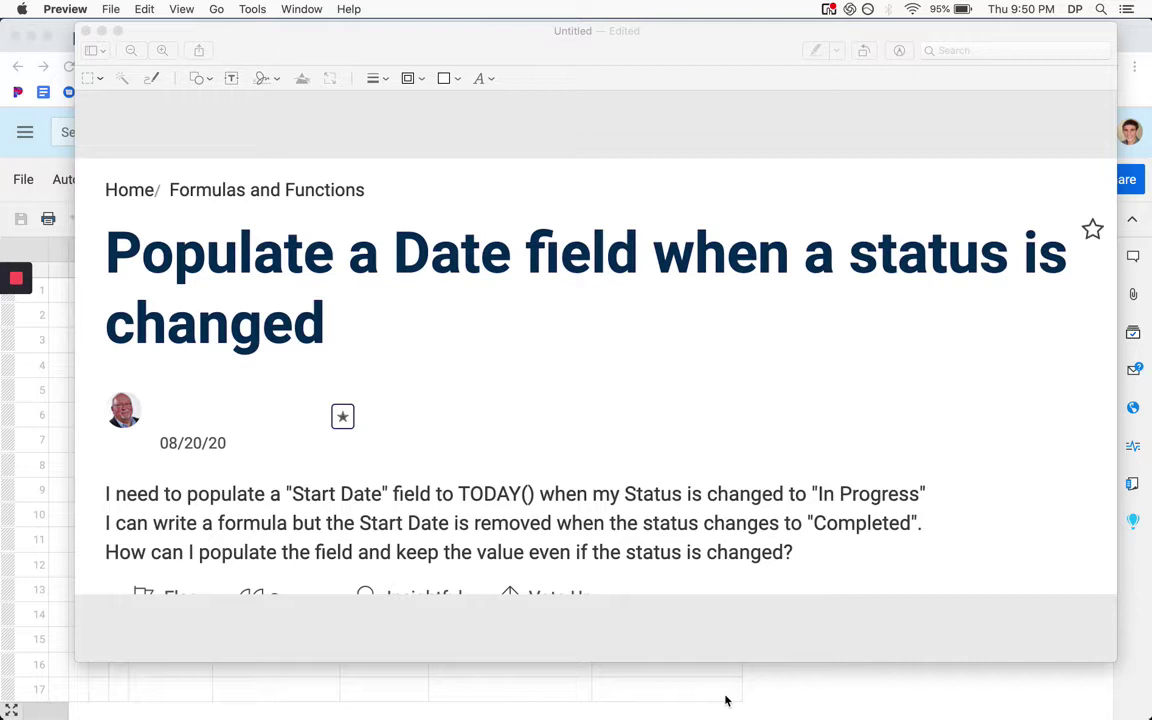
# Enter =IF(Status@row="In Progress", TODAY()) in row 1's Start Date cell
pyautogui.click(725, 698)
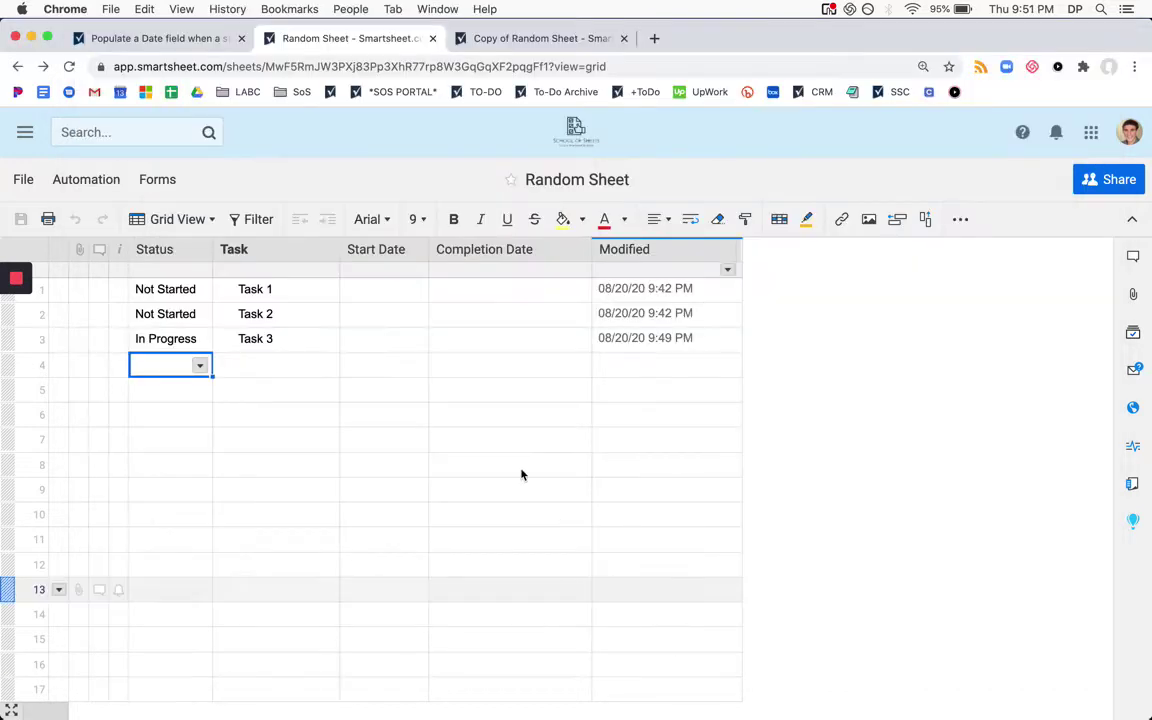
pyautogui.click(386, 318)
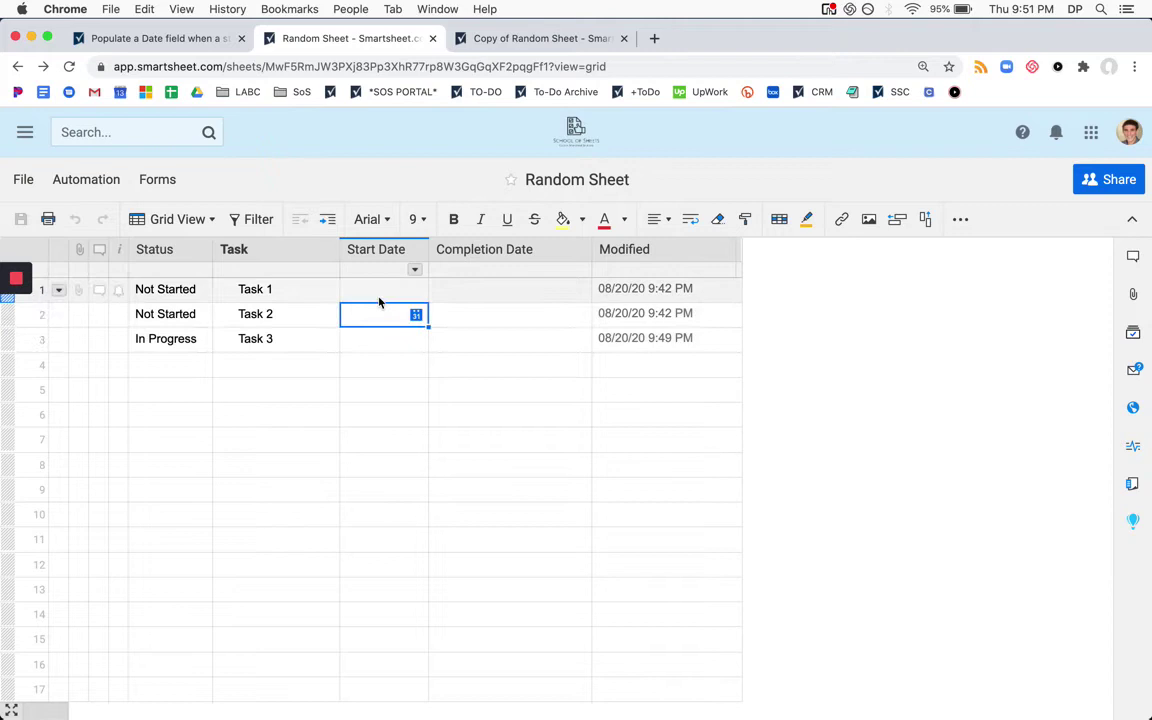
pyautogui.click(379, 296)
pyautogui.write('=')
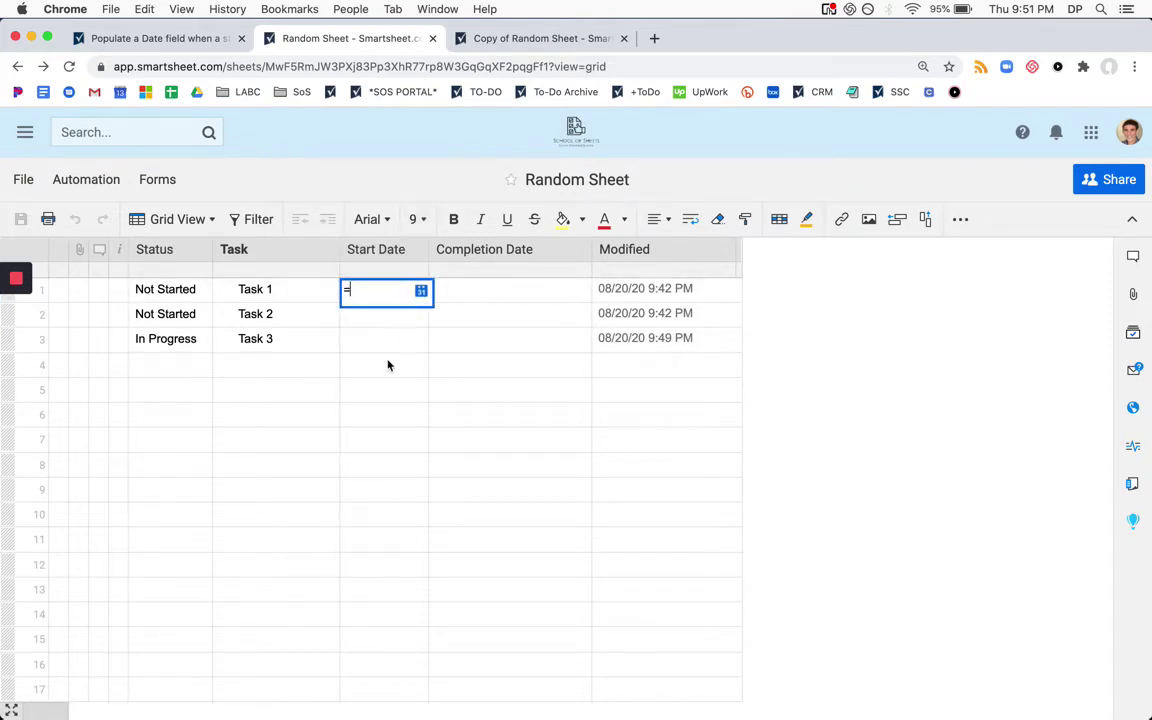
pyautogui.write('IF(')
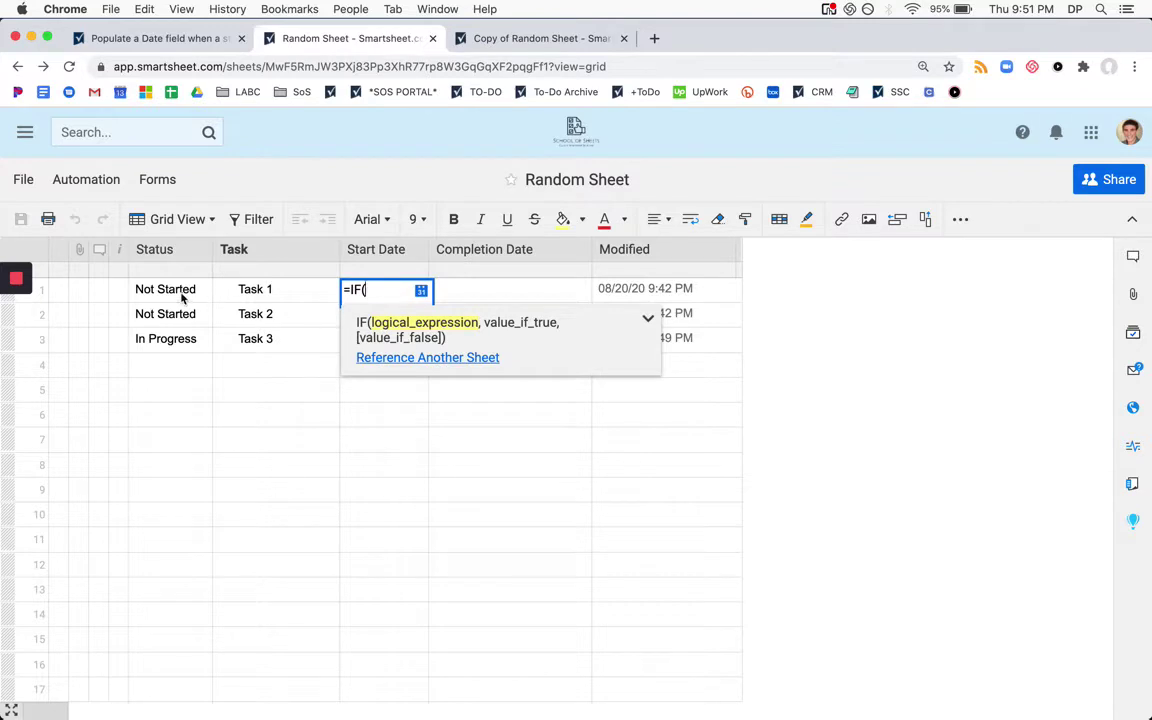
pyautogui.write('Status@ro')
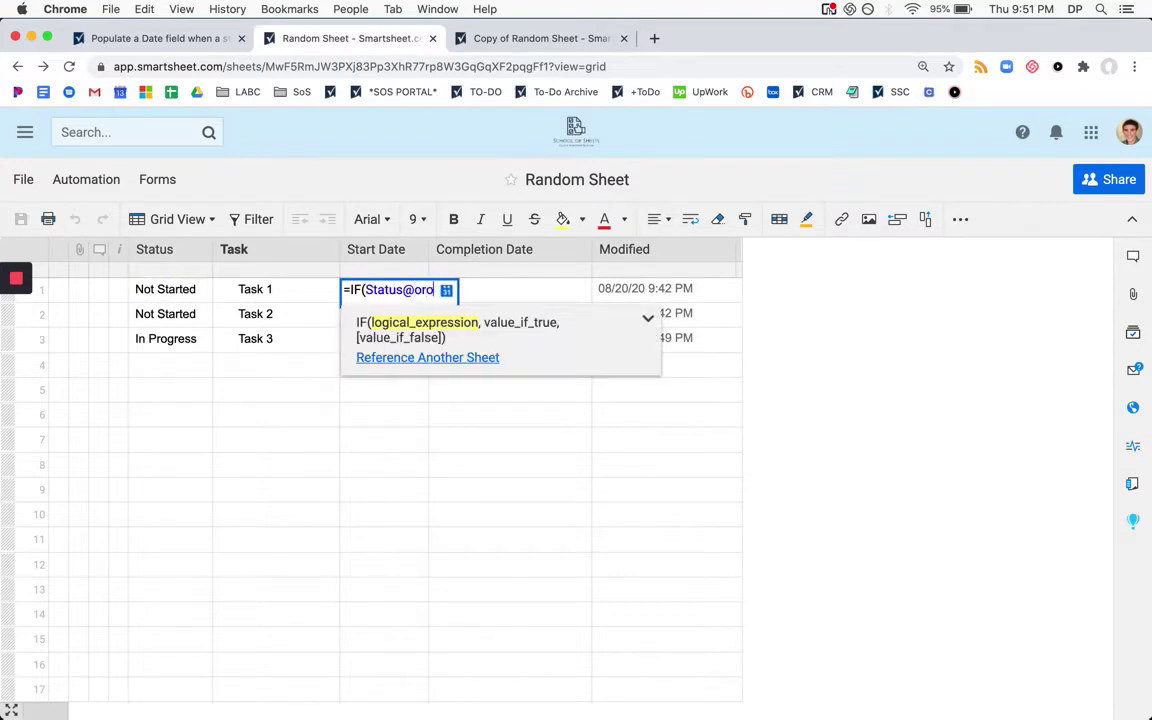
pyautogui.write('w="In Pr')
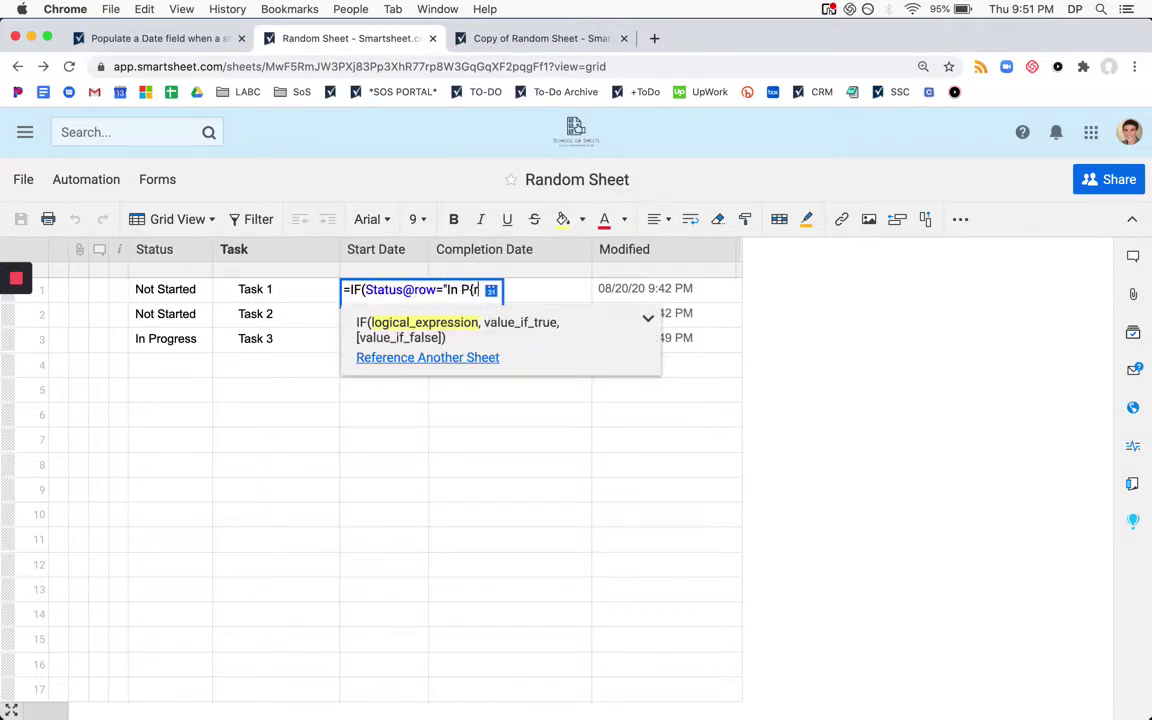
pyautogui.write('o')
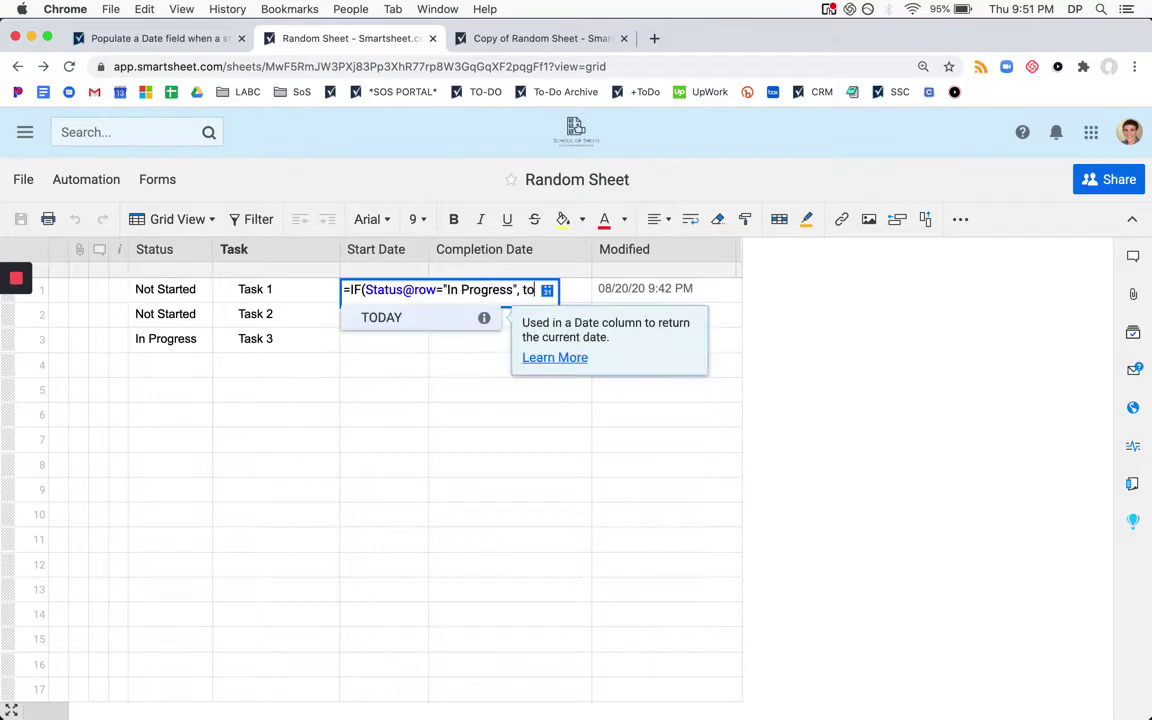
pyautogui.write('gress", TODAY())')
pyautogui.press('Return')
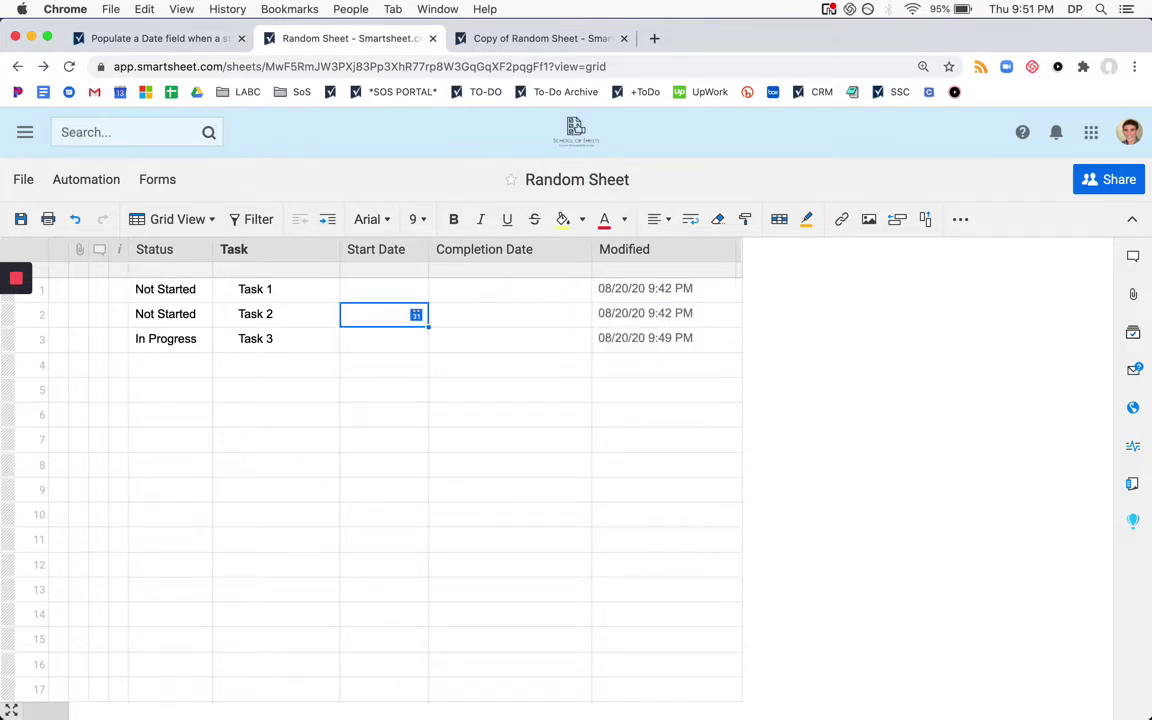
# Copy row 1's Start Date formula into rows 2 and 3
pyautogui.press('Up')
pyautogui.press('super+c')
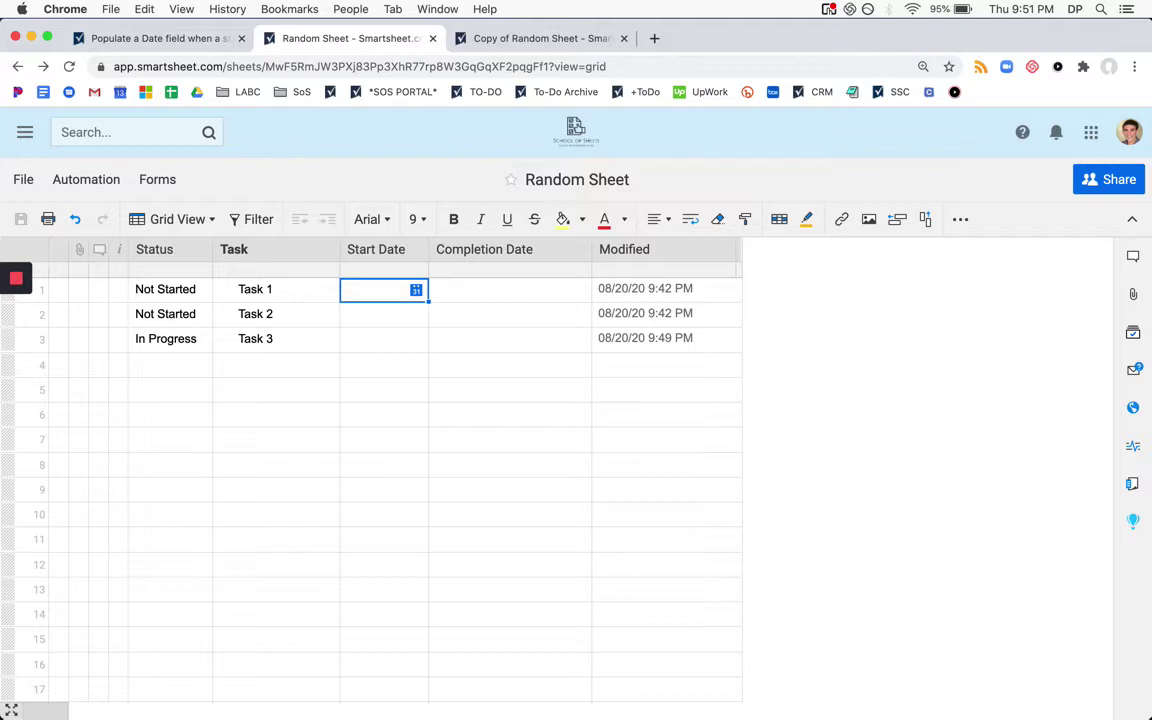
pyautogui.press('super+c')
pyautogui.press('Down')
pyautogui.hotkey('shift', 'Down')
pyautogui.press('super+v')
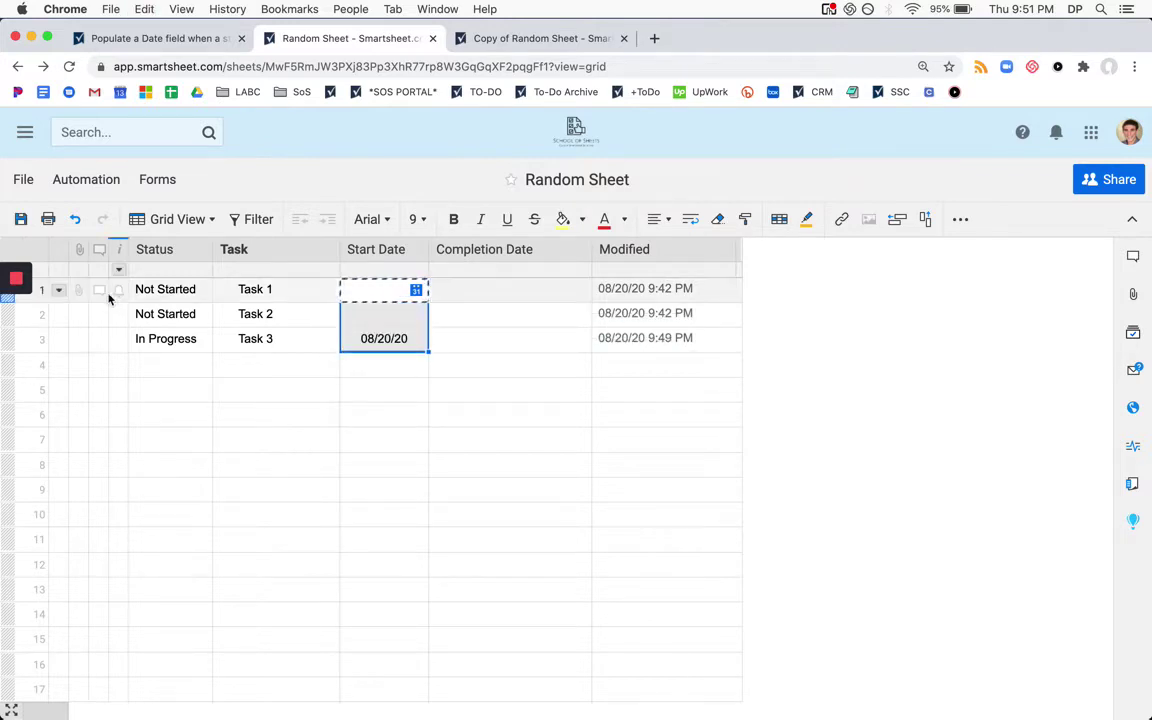
pyautogui.click(170, 338)
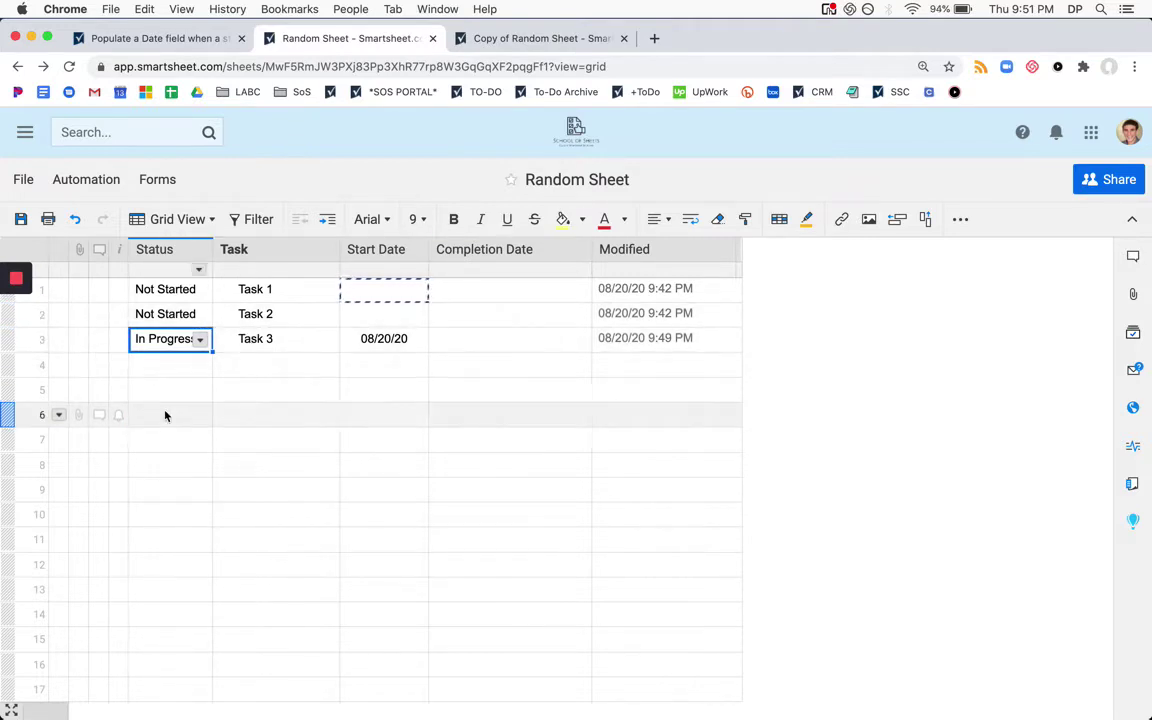
pyautogui.click(375, 411)
pyautogui.doubleClick(403, 336)
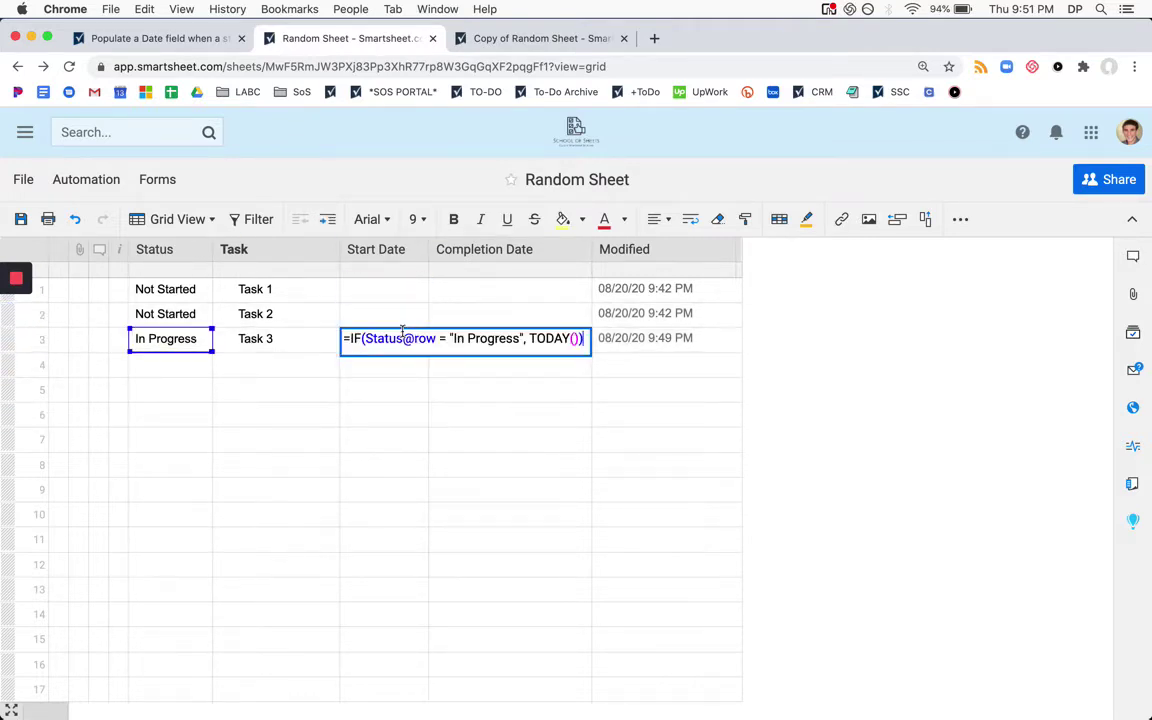
pyautogui.click(556, 337)
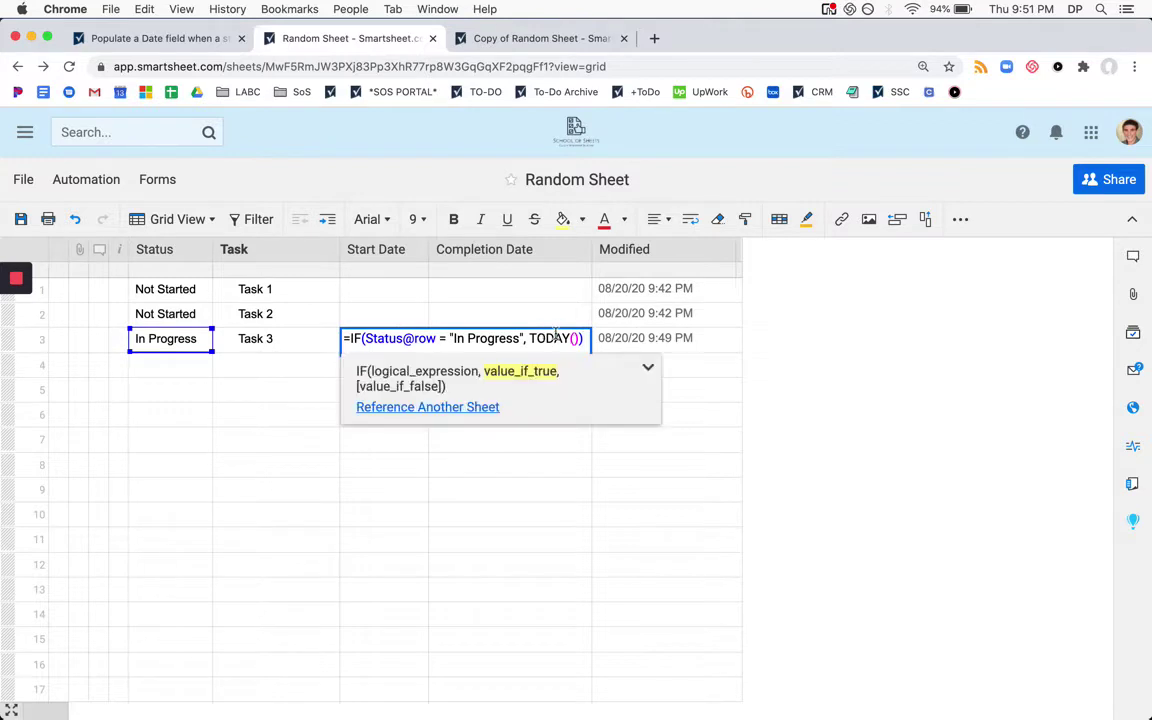
pyautogui.click(410, 514)
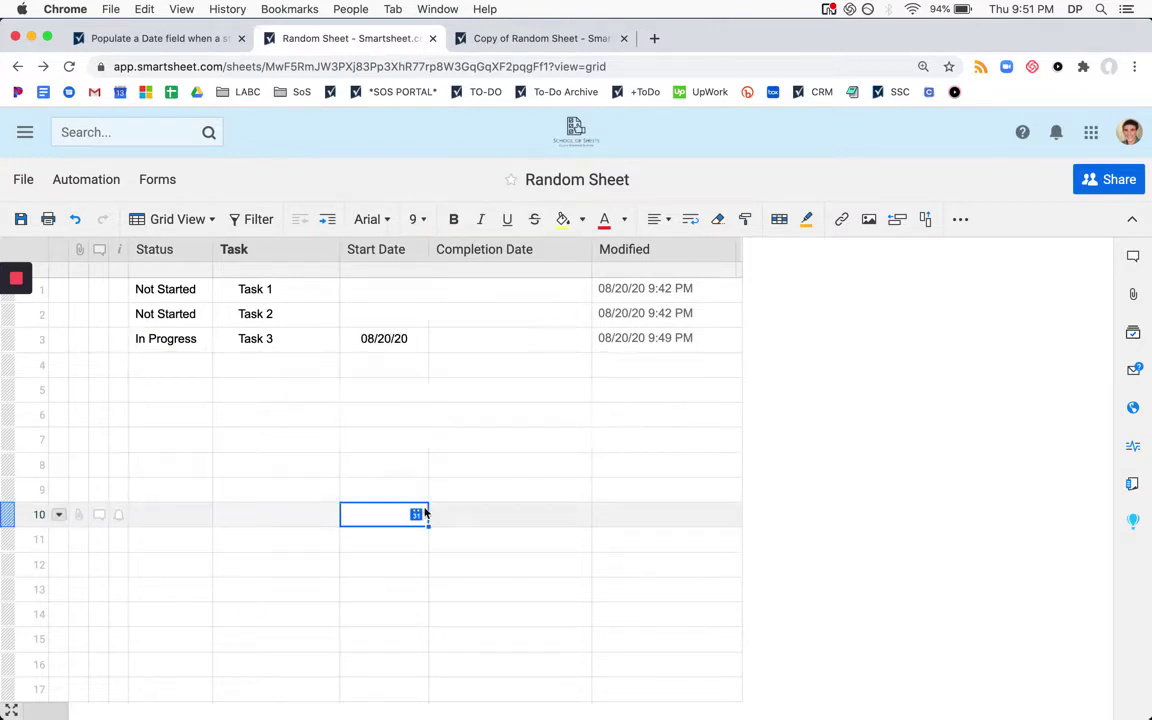
pyautogui.click(372, 392)
pyautogui.write('=to')
pyautogui.press('Return')
pyautogui.press('Return')
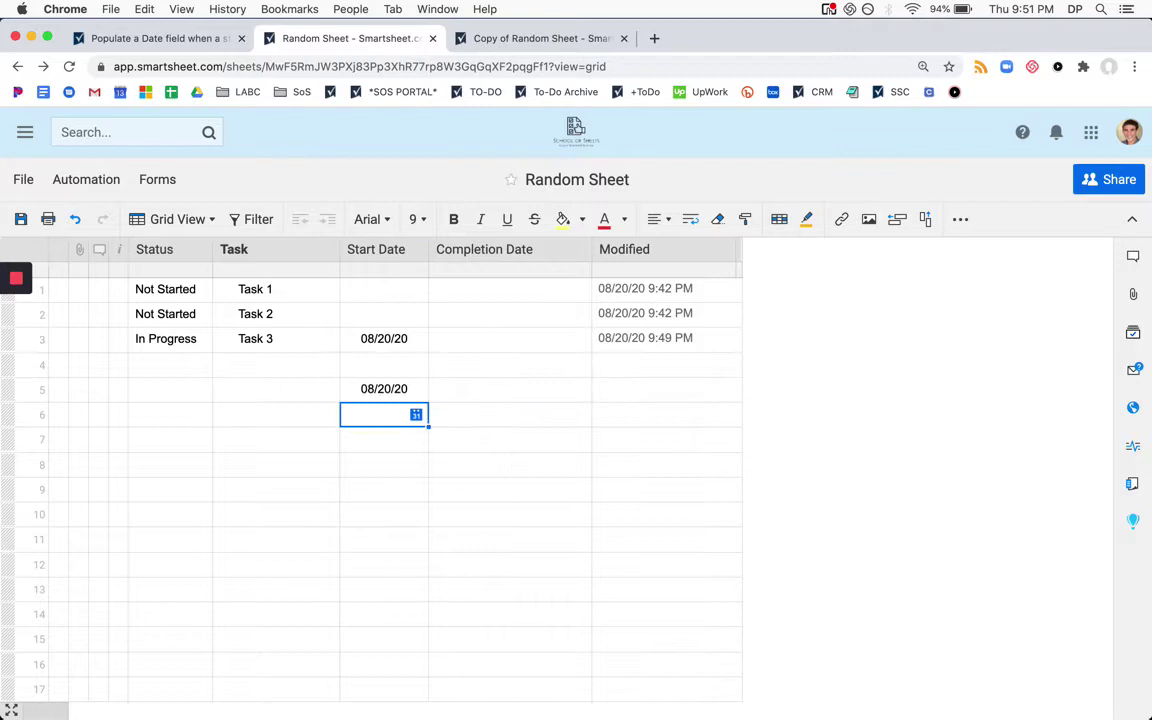
pyautogui.click(384, 390)
pyautogui.press('Delete')
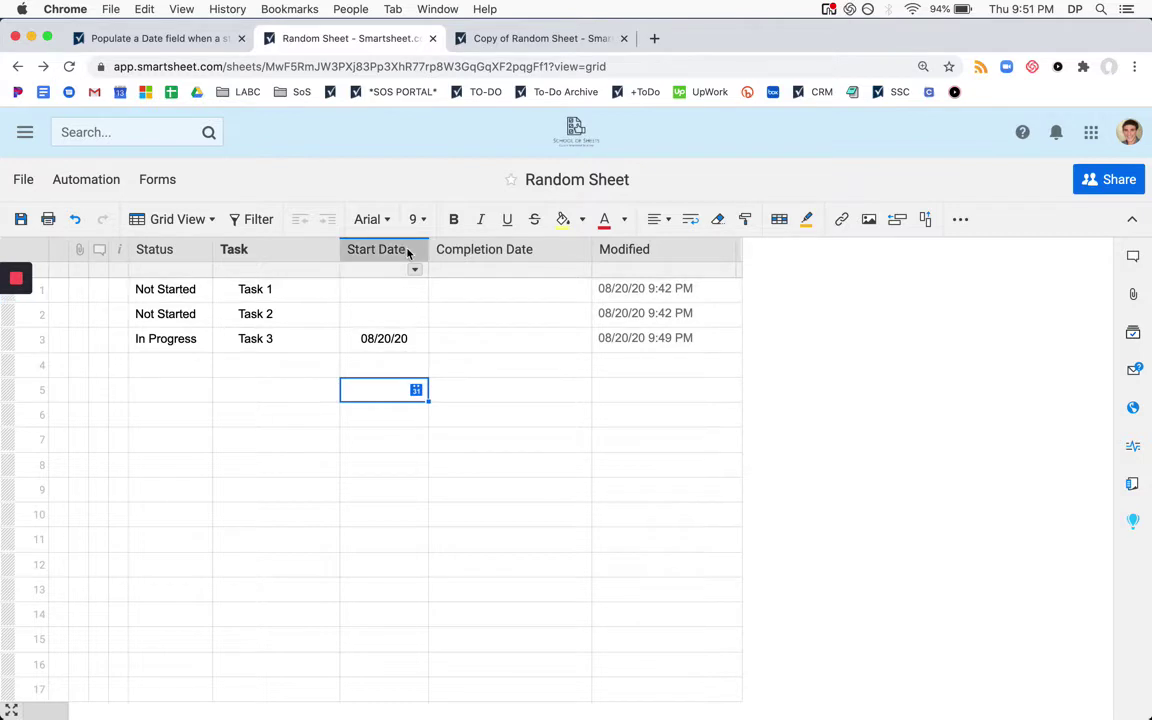
pyautogui.click(397, 341)
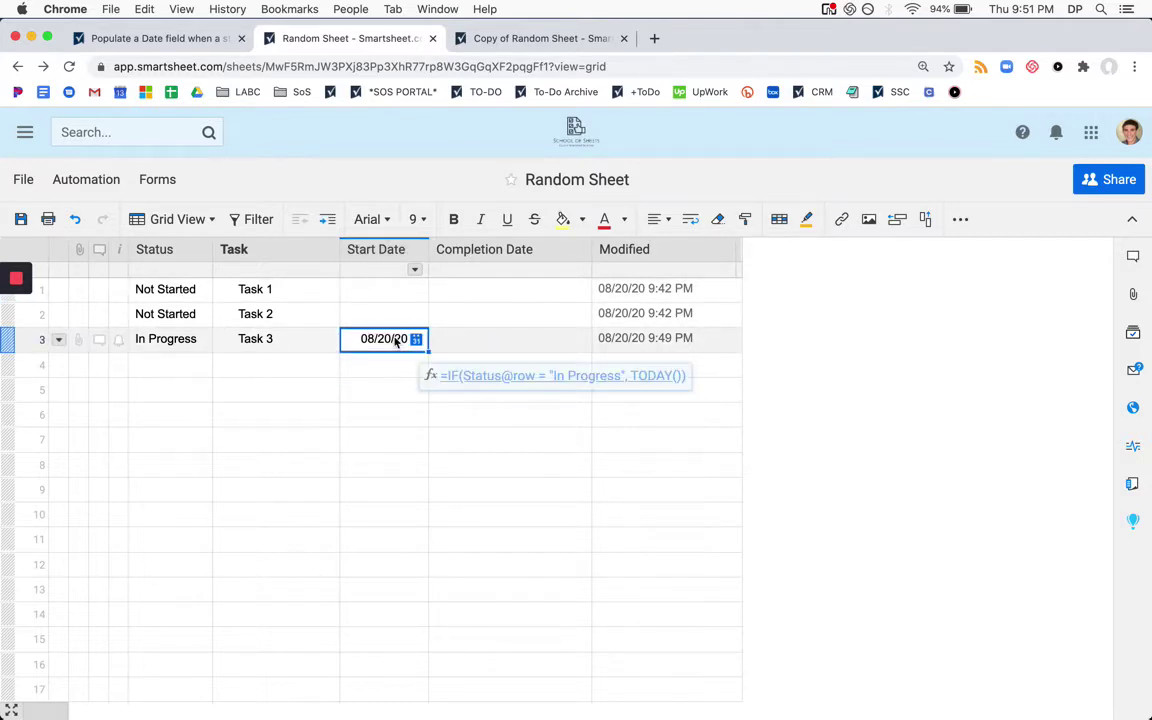
pyautogui.click(165, 341)
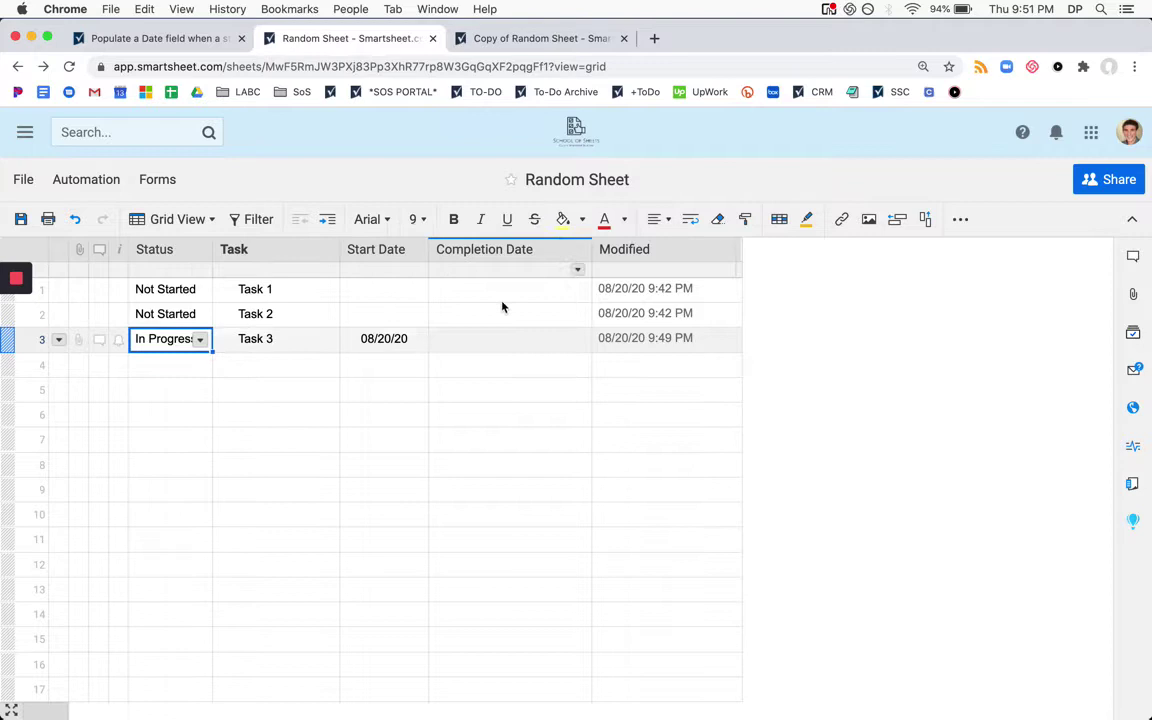
pyautogui.click(398, 341)
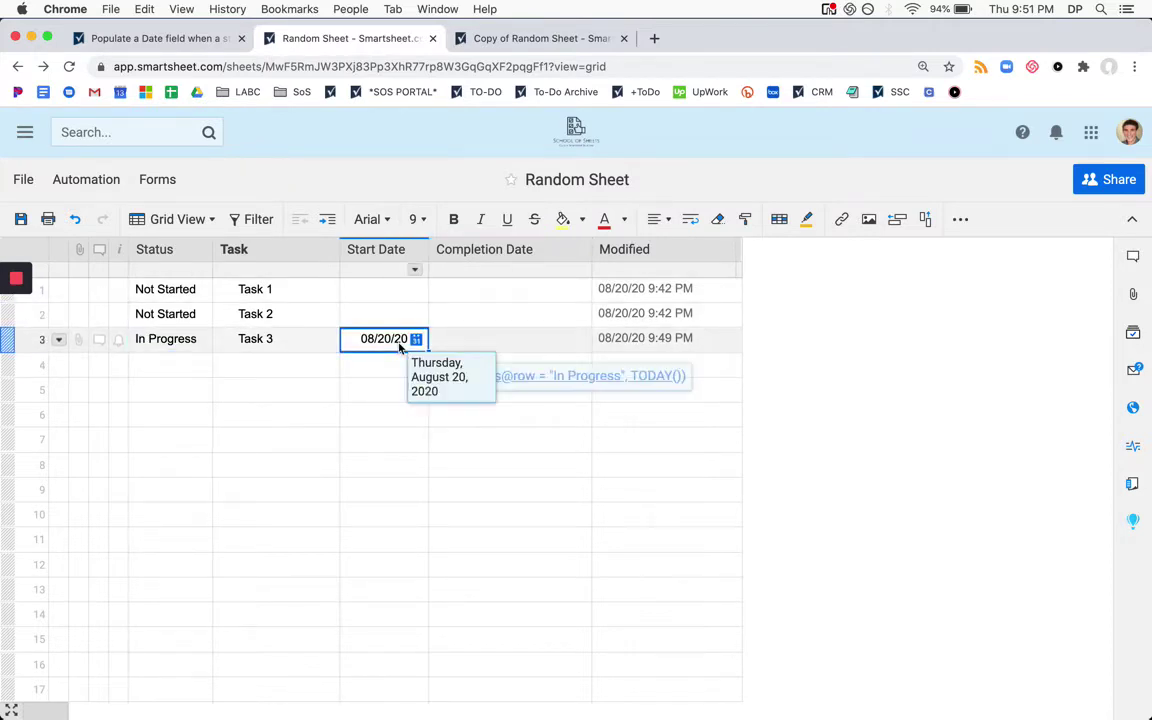
pyautogui.click(418, 420)
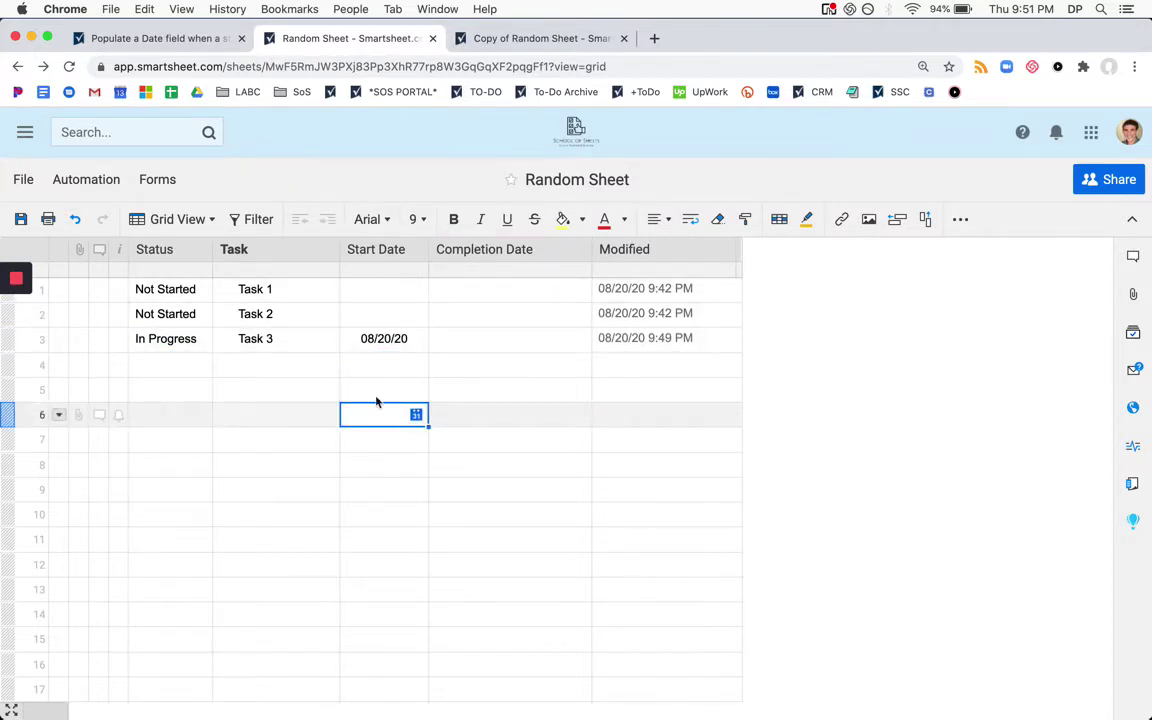
# Set Task 3's Status to Completed and check that its Start Date clears
pyautogui.click(169, 345)
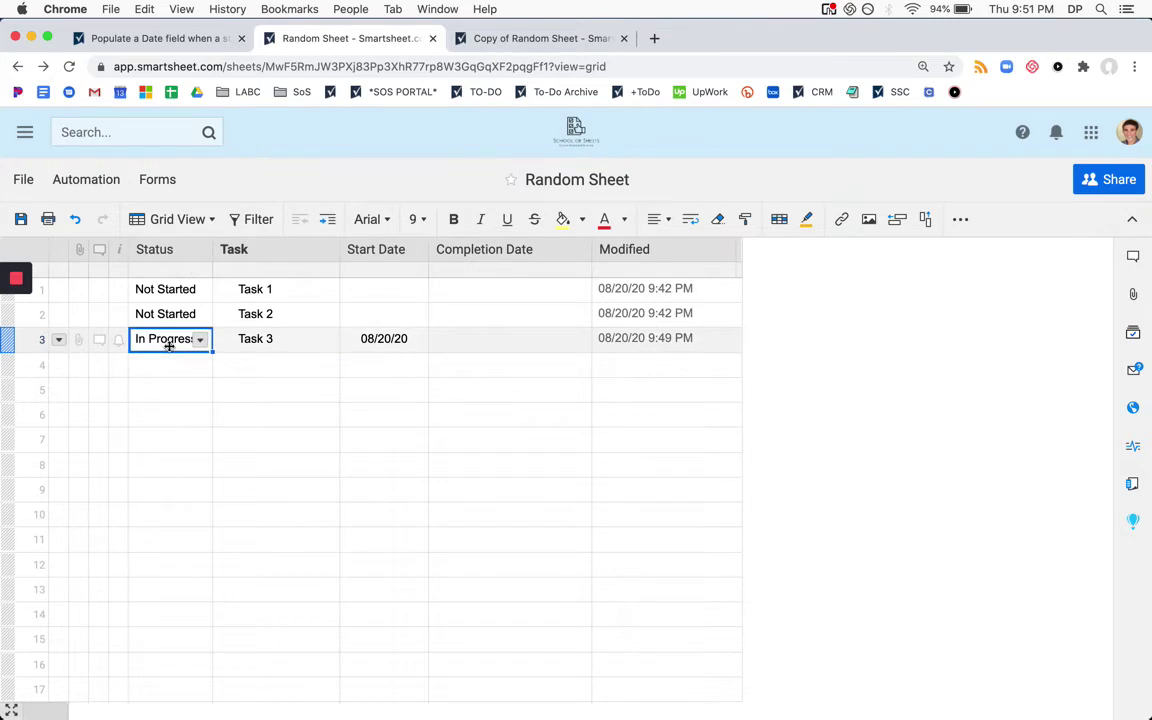
pyautogui.write('c')
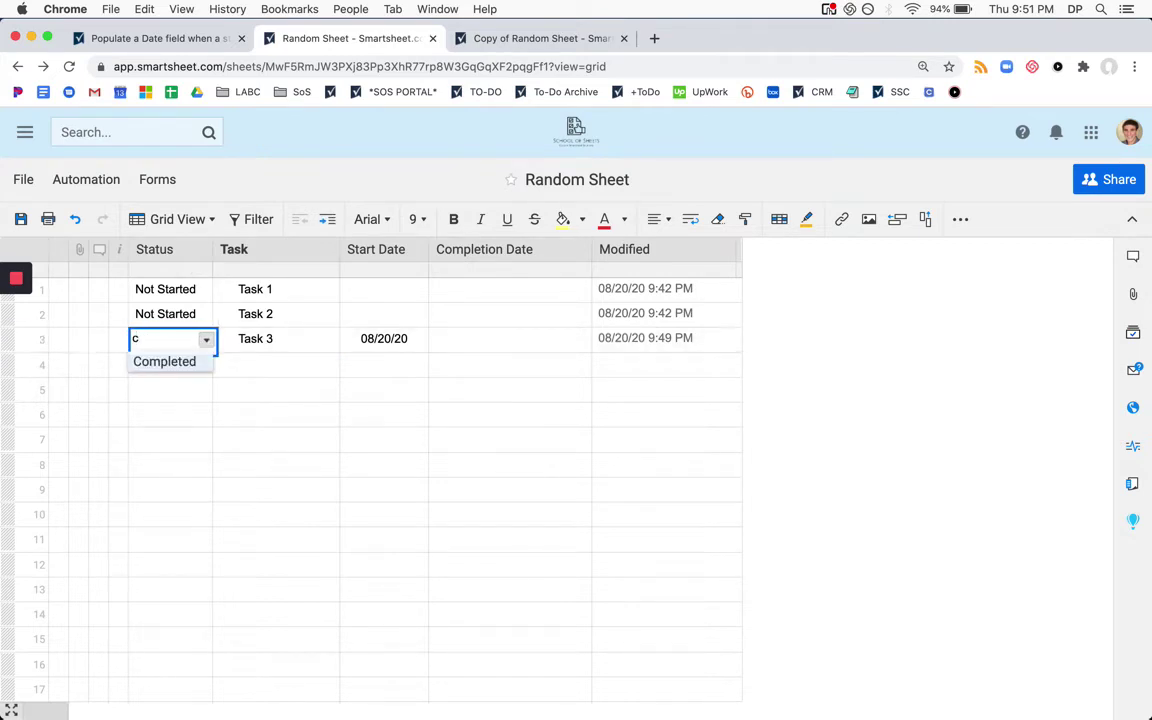
pyautogui.press('Return')
pyautogui.click(370, 338)
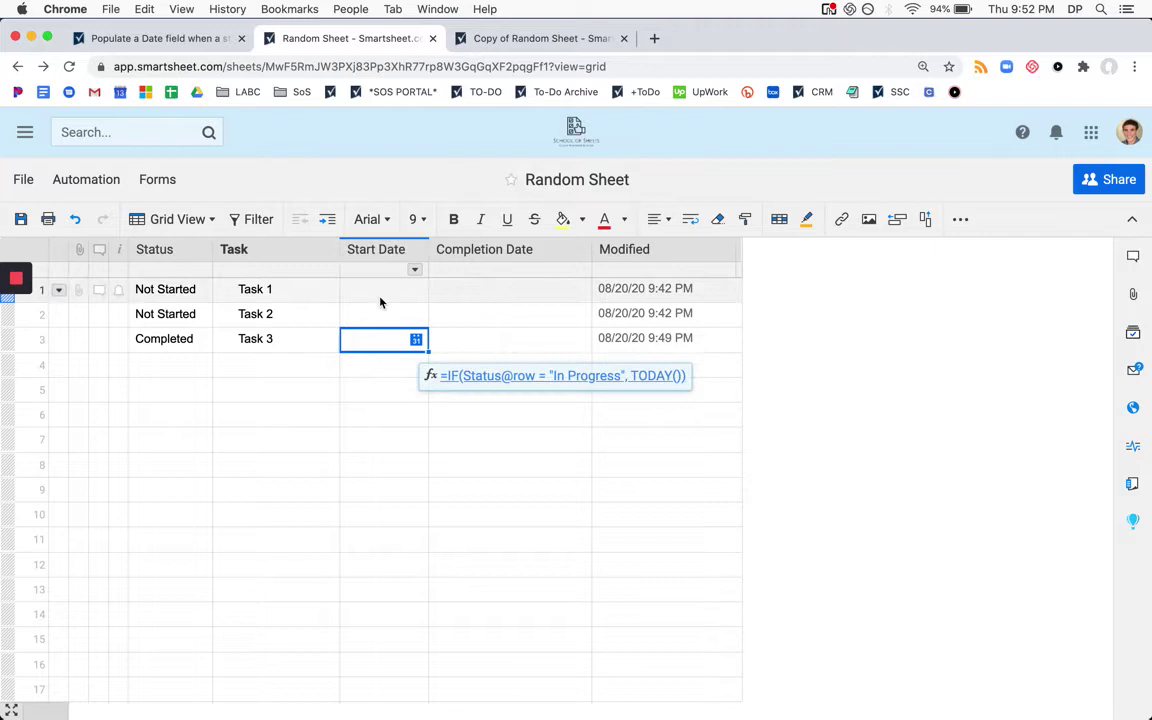
# Return Task 3 to In Progress from the status list, then delete its refilled Start Date
pyautogui.click(188, 341)
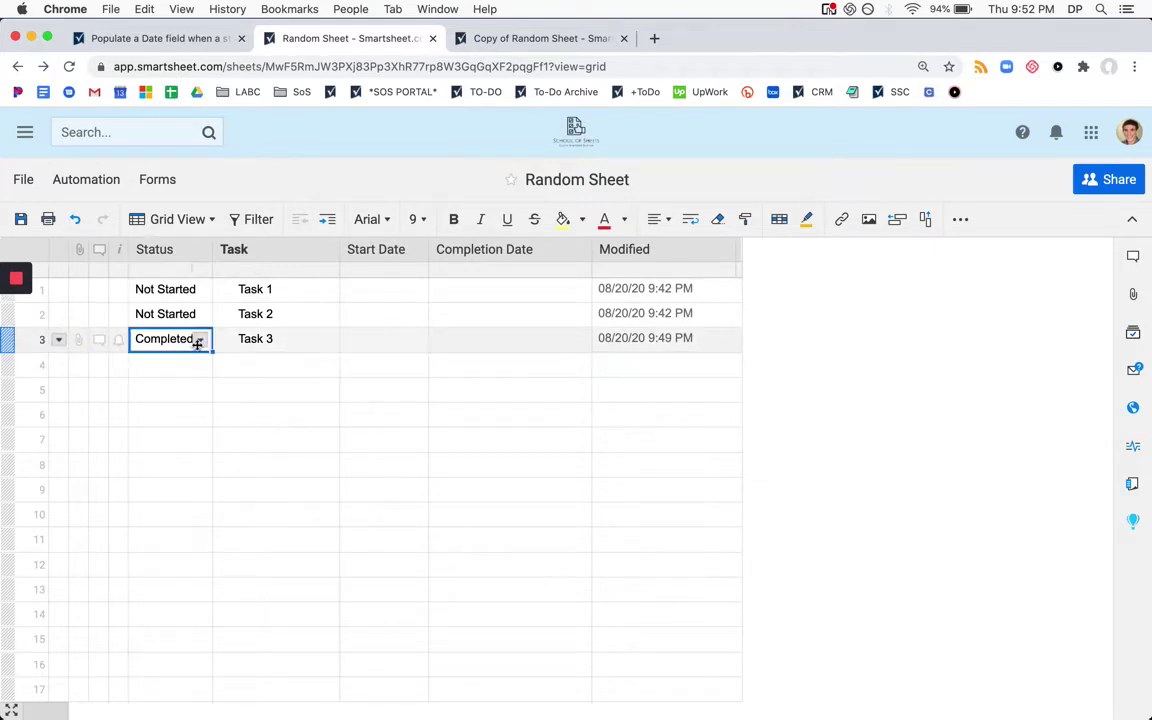
pyautogui.click(200, 341)
pyautogui.click(190, 379)
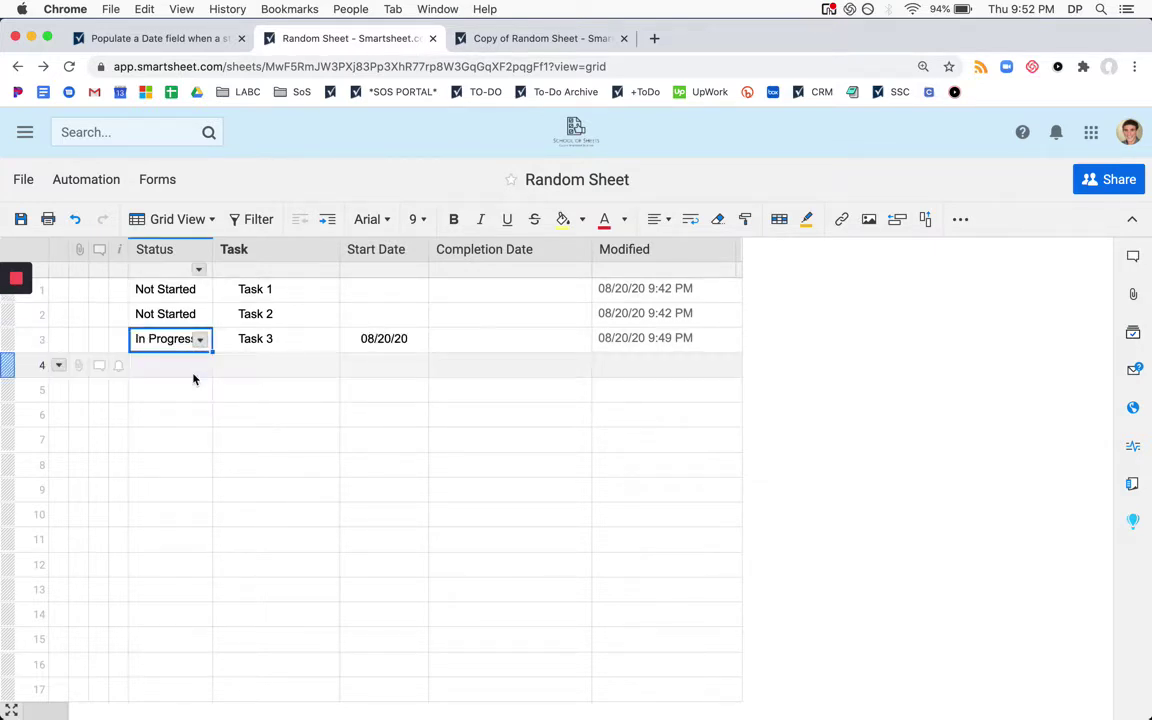
pyautogui.click(408, 342)
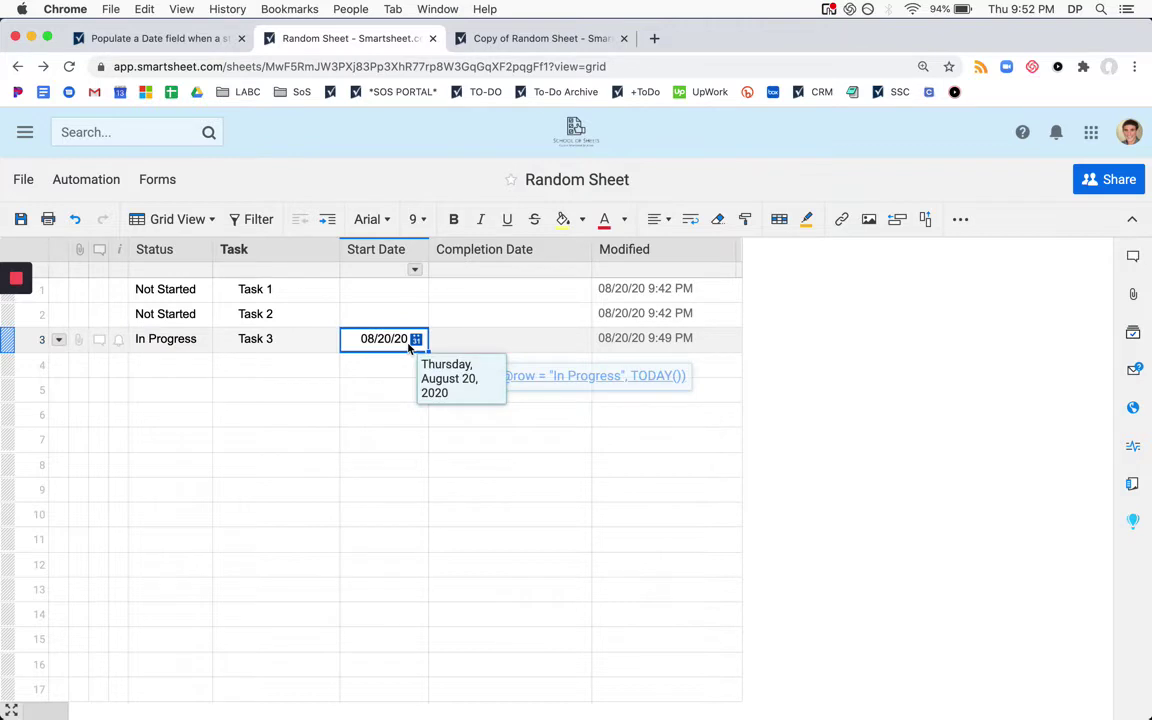
pyautogui.press('Delete')
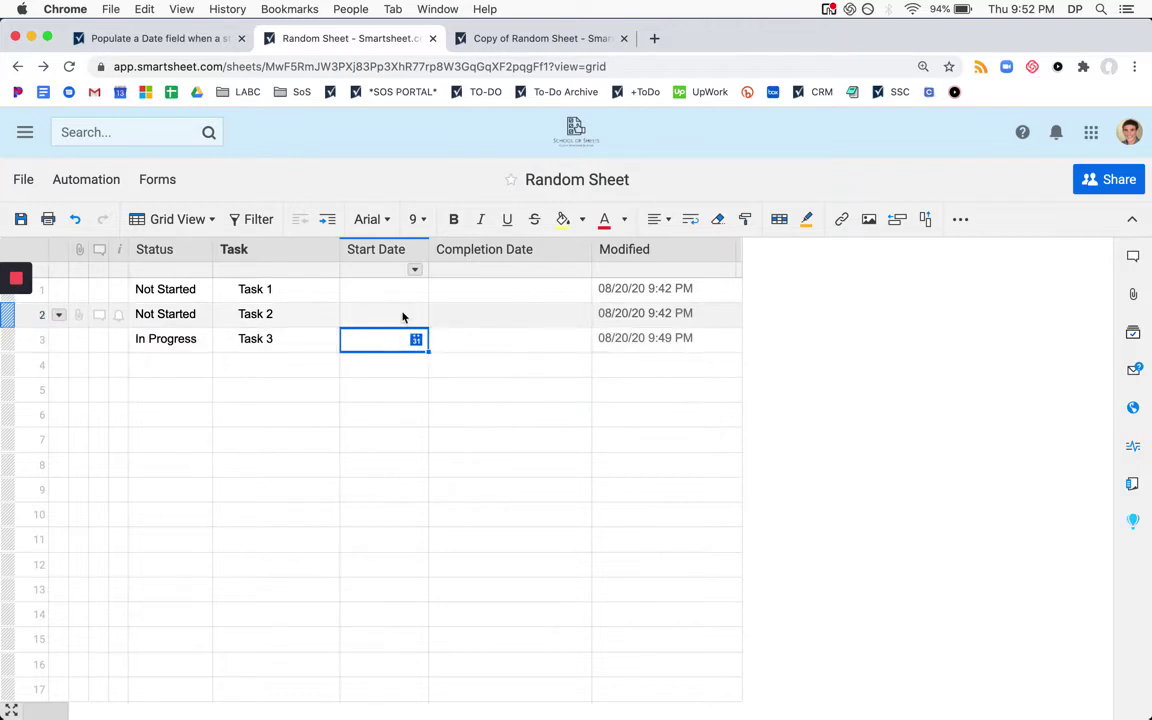
pyautogui.keyDown('shift'); pyautogui.click(403, 300); pyautogui.keyUp('shift')
pyautogui.click(443, 369)
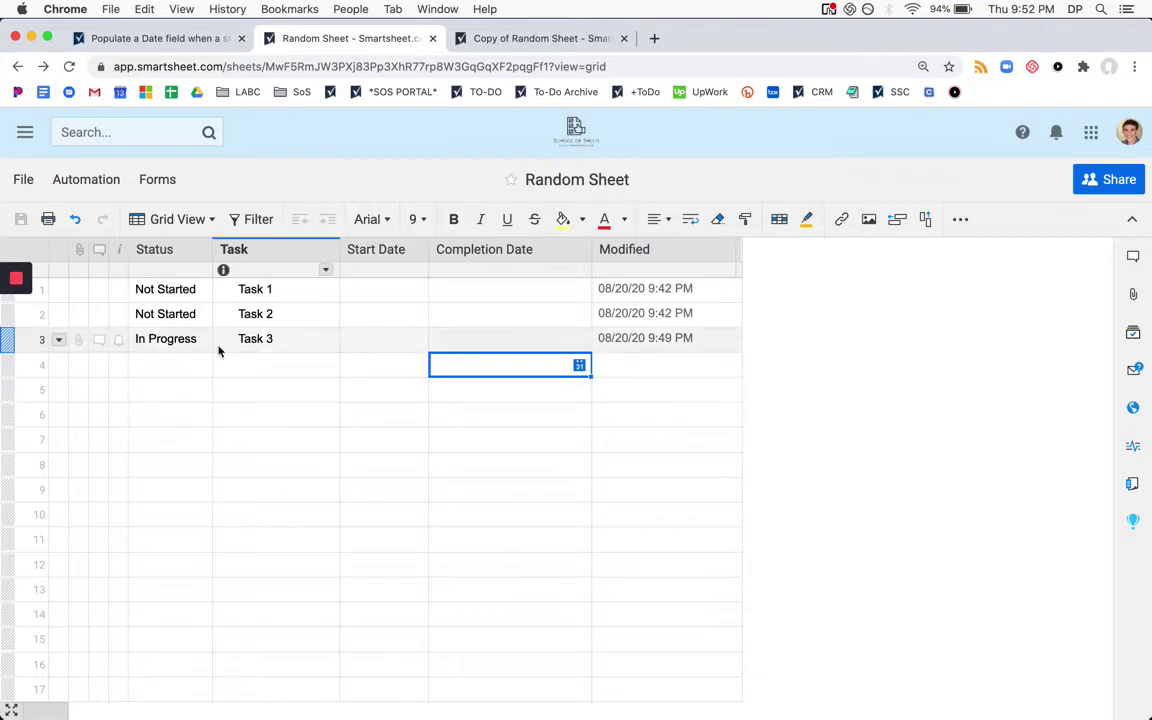
# Change Task 3's Status to Not Started using the N autocomplete suggestion
pyautogui.click(176, 341)
pyautogui.write('N')
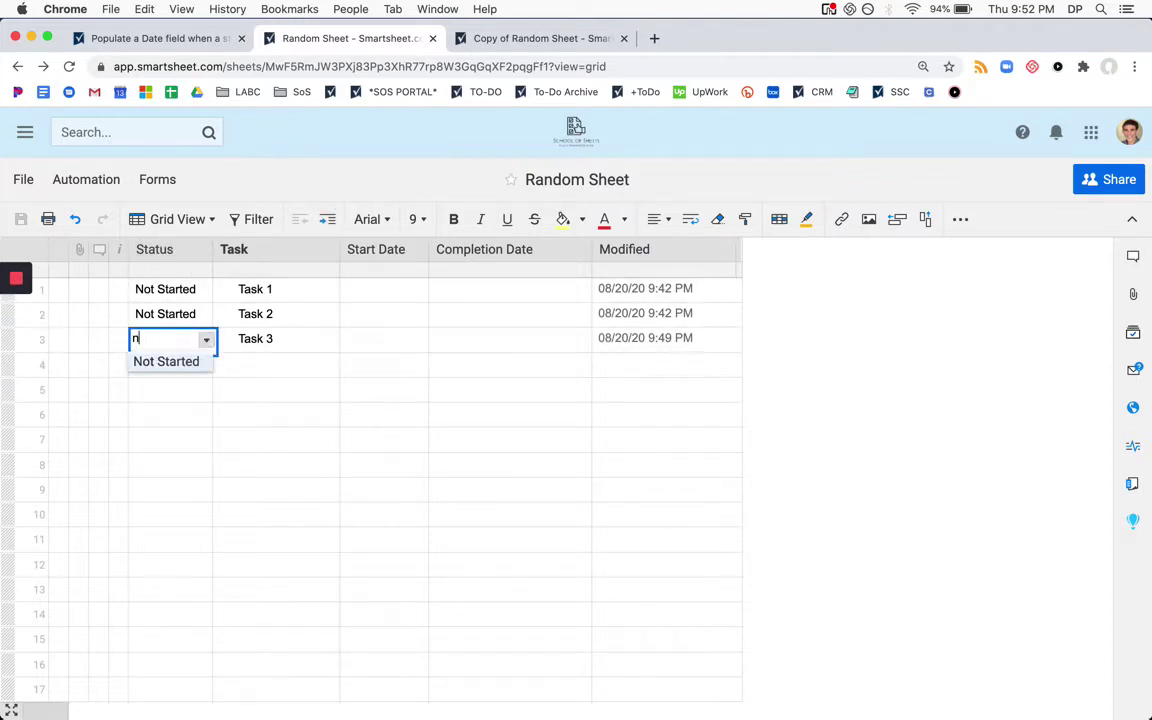
pyautogui.press('Return')
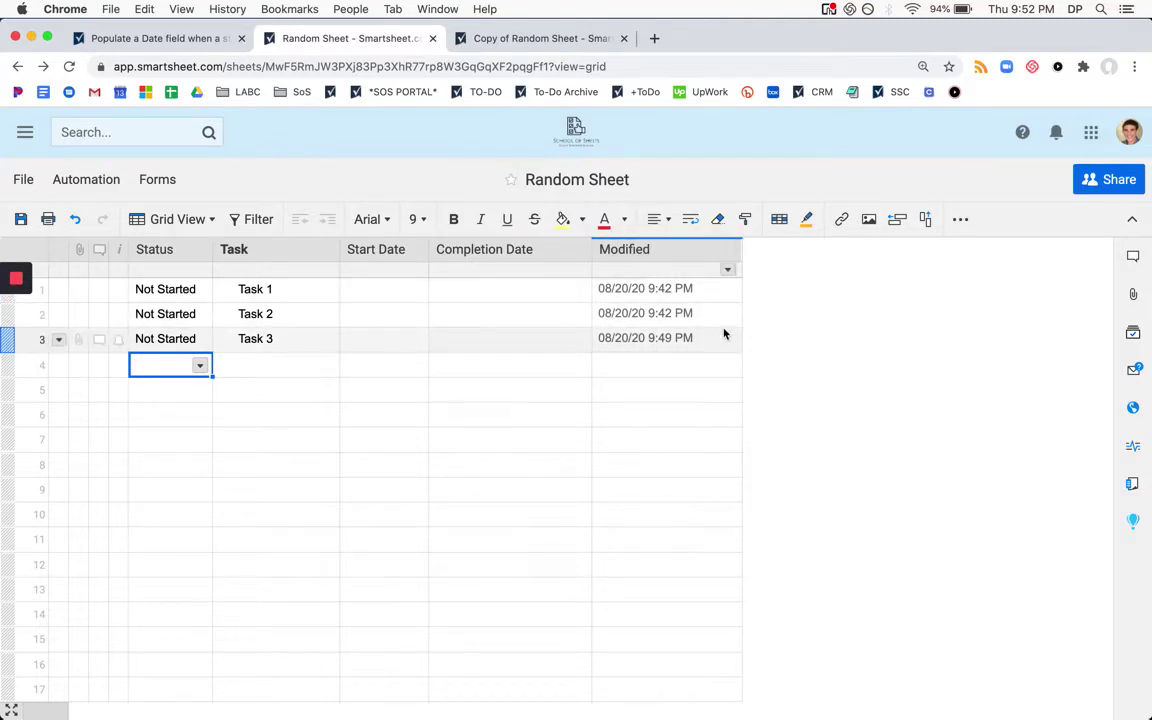
pyautogui.moveTo(686, 340)
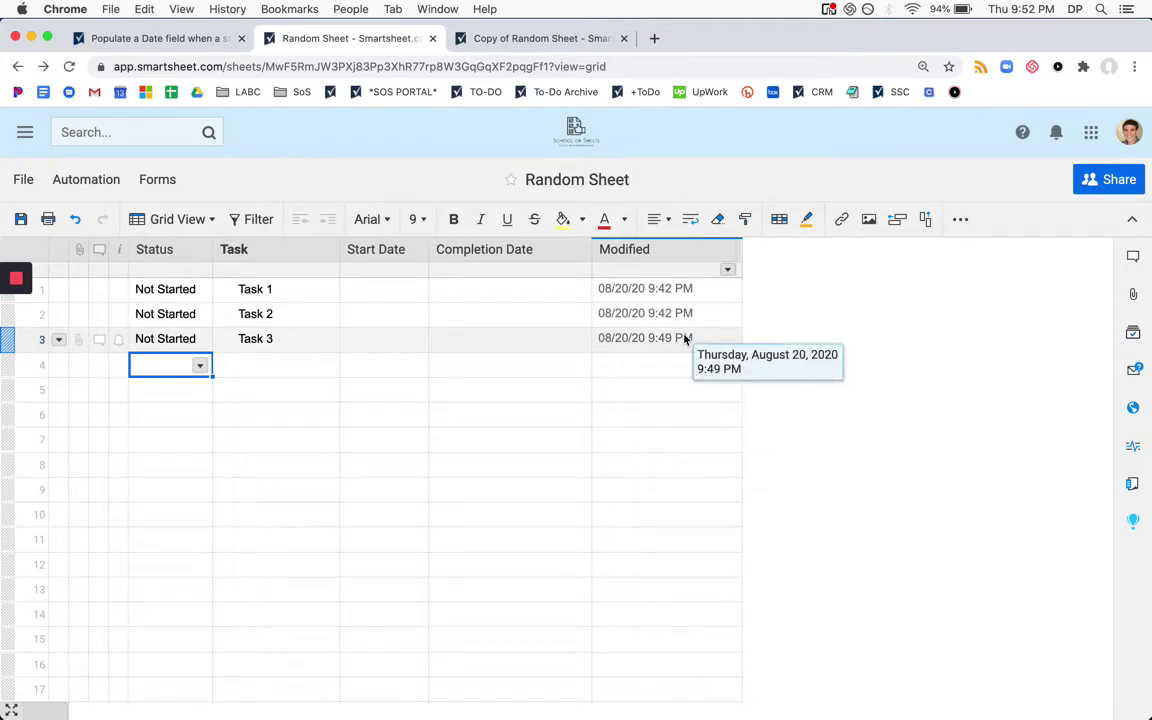
pyautogui.moveTo(16, 290)
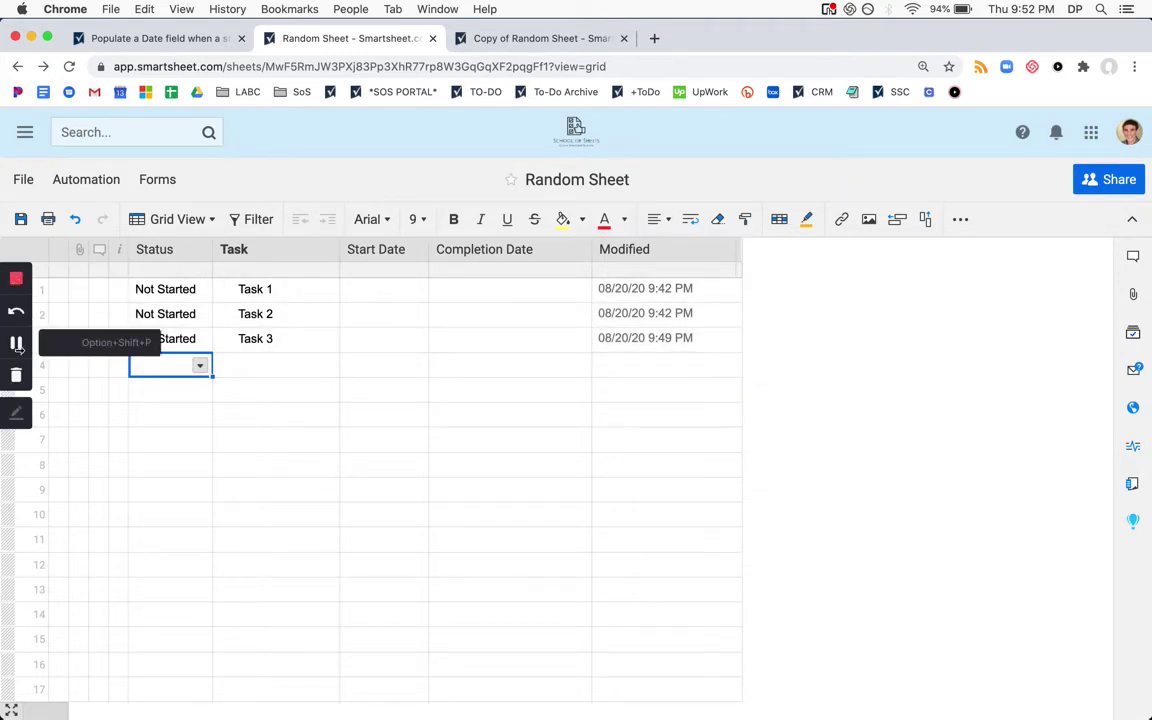
# Create a new automation workflow named 'Copy In Progress Jobs'
pyautogui.click(111, 188)
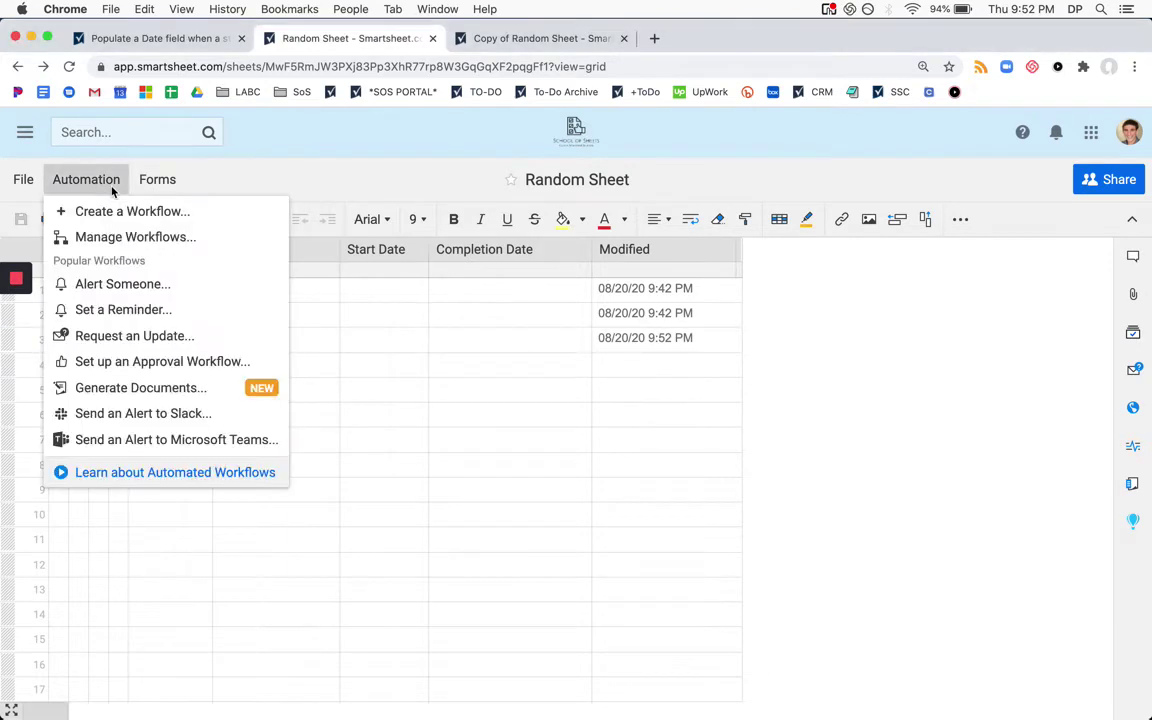
pyautogui.click(147, 219)
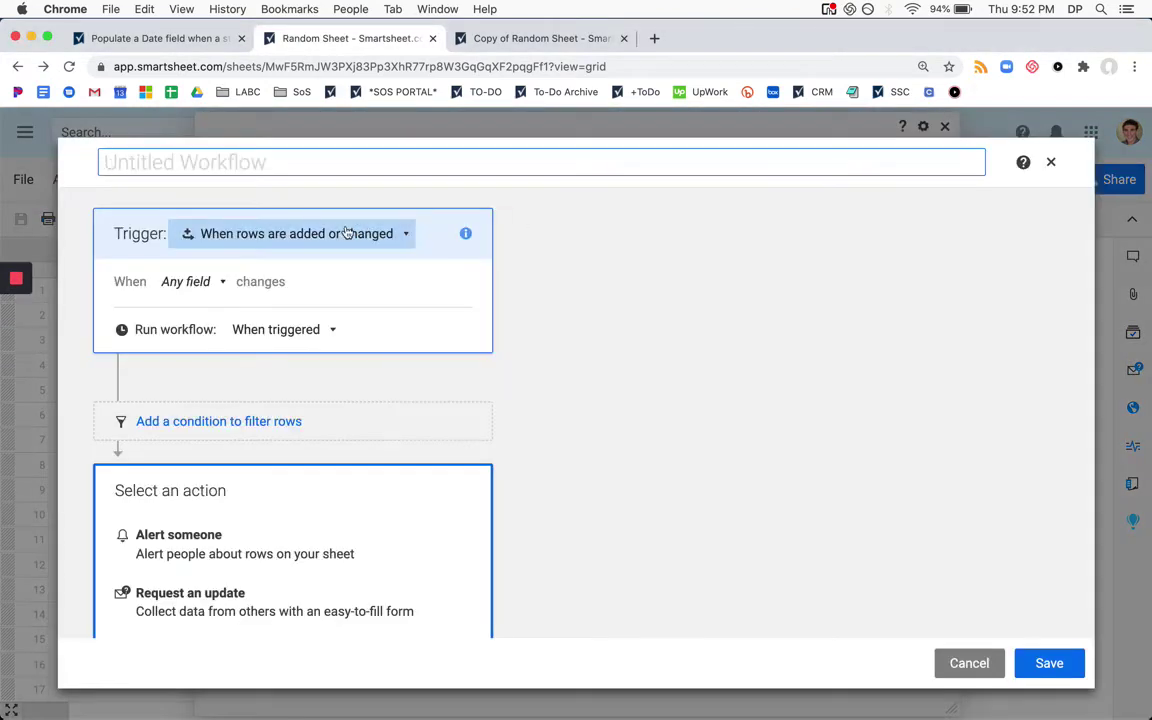
pyautogui.write('Co')
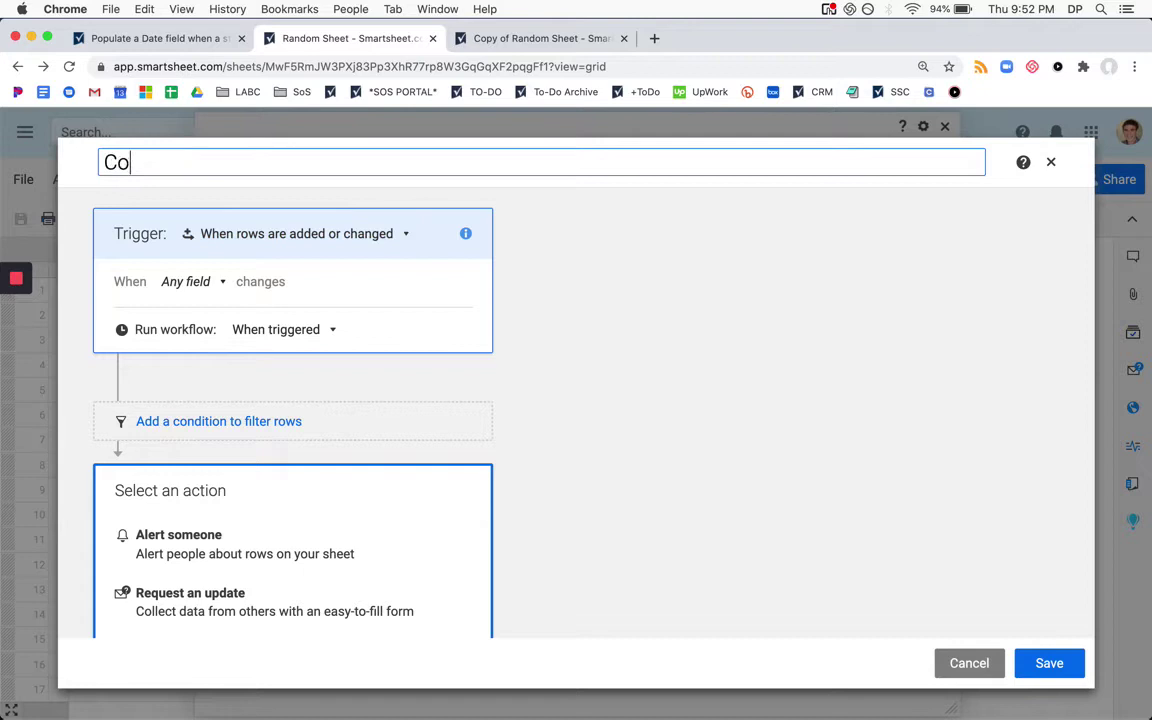
pyautogui.write('py In Progress Jobs')
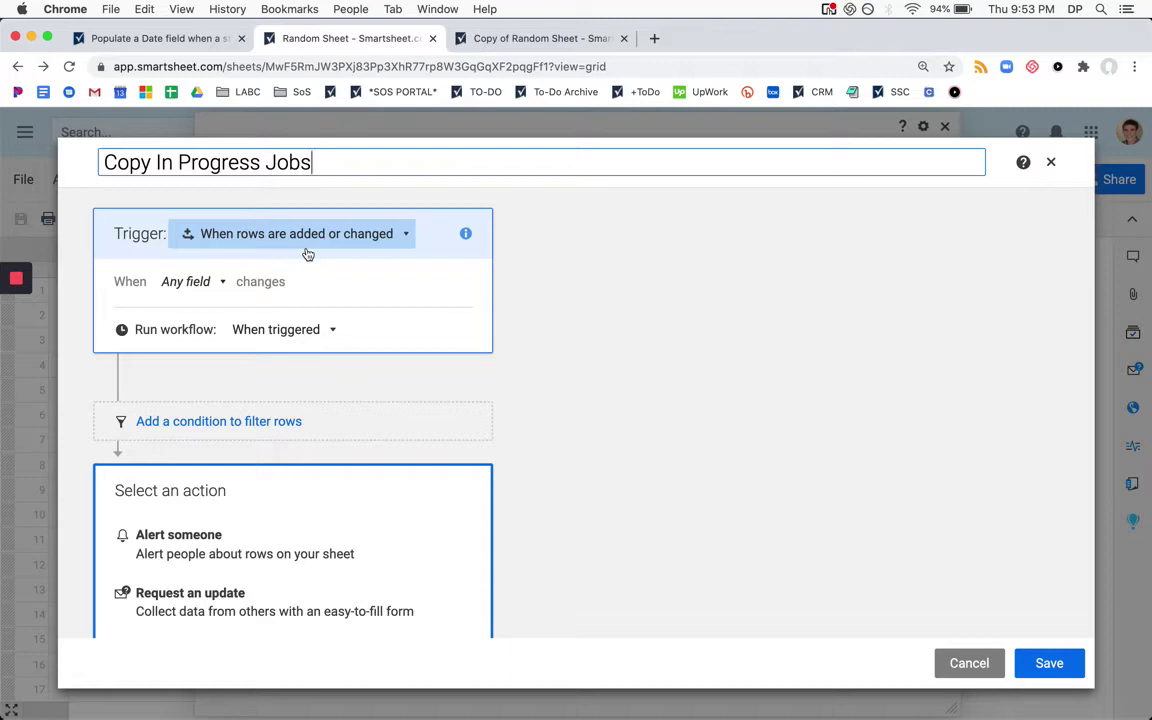
# Set the workflow trigger to Status changing to In Progress
pyautogui.click(222, 284)
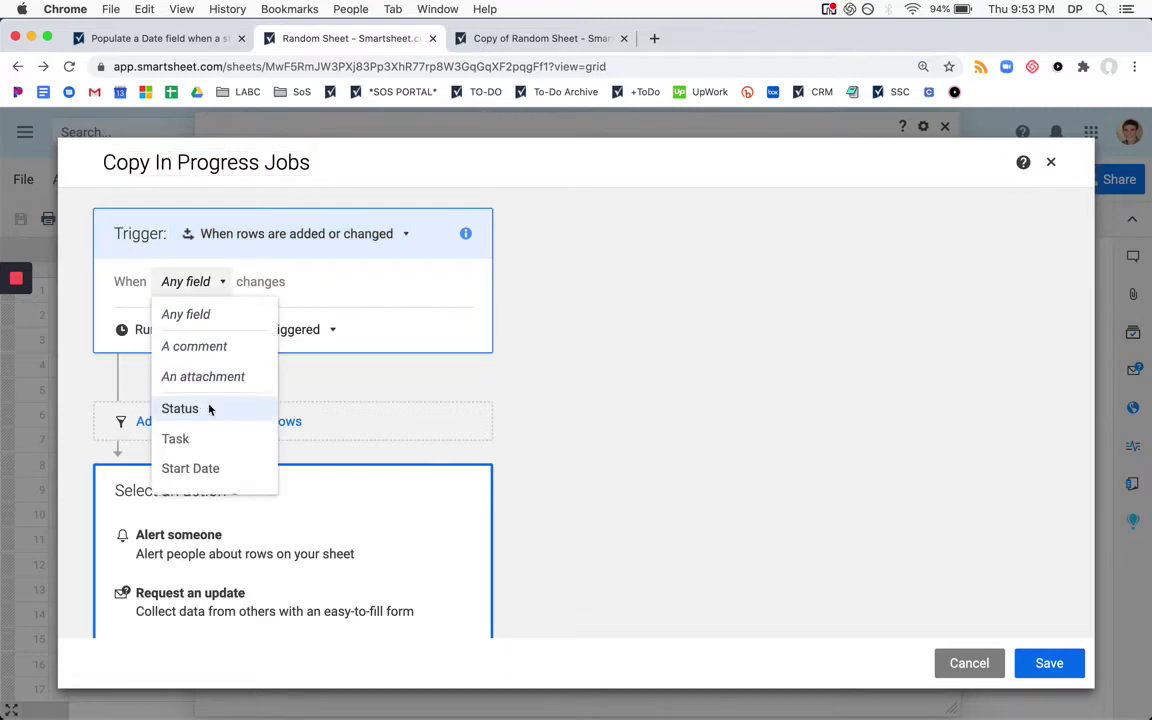
pyautogui.click(213, 406)
pyautogui.click(301, 306)
pyautogui.click(229, 440)
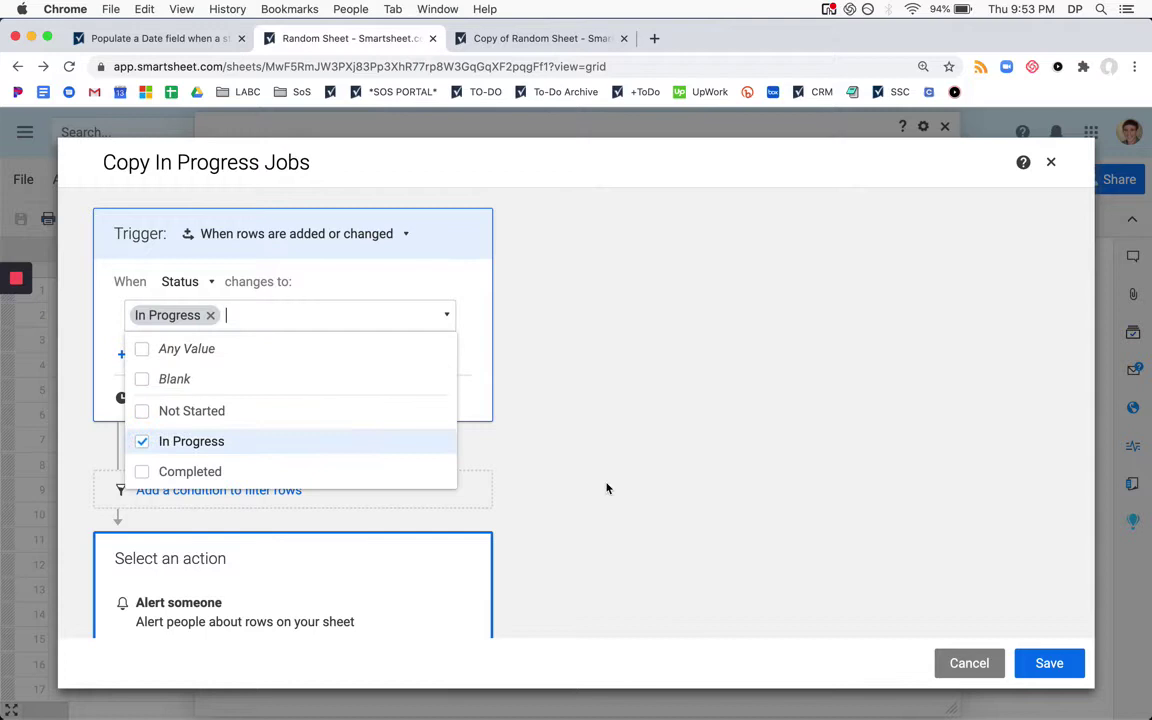
pyautogui.scroll(-2, 607, 488)
pyautogui.click(607, 488)
pyautogui.scroll(-5, 404, 445)
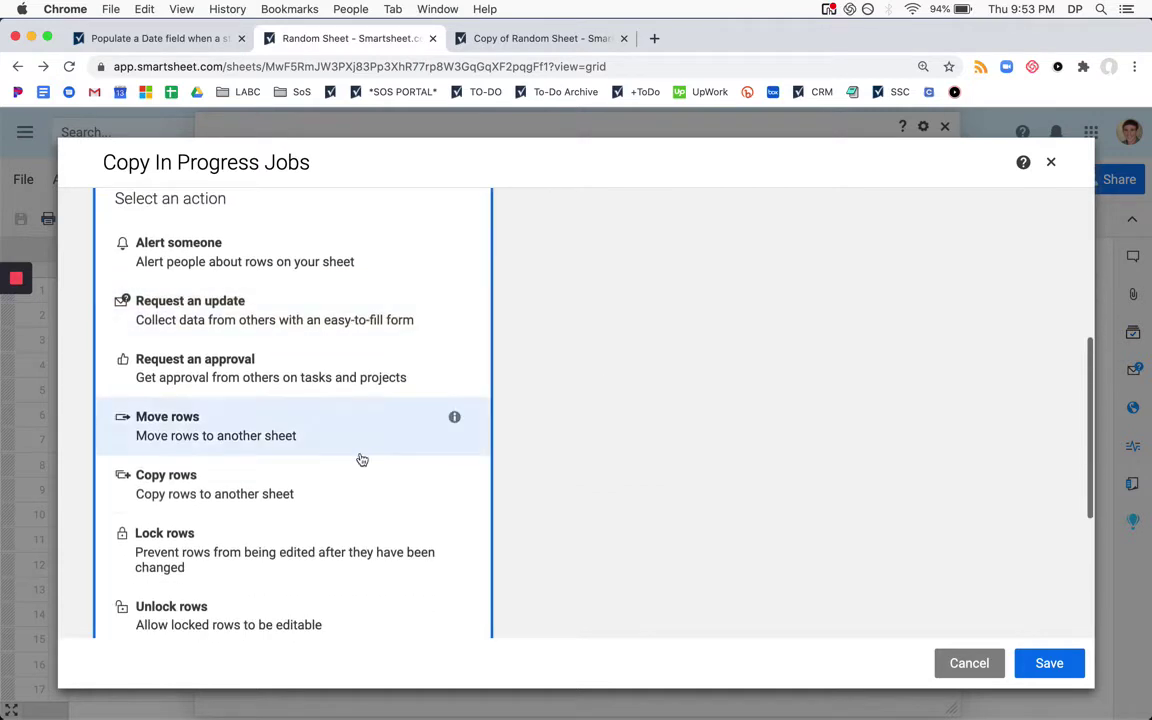
# Add a Copy rows action targeting Copy of Random Sheet and save the workflow
pyautogui.click(273, 490)
pyautogui.click(206, 483)
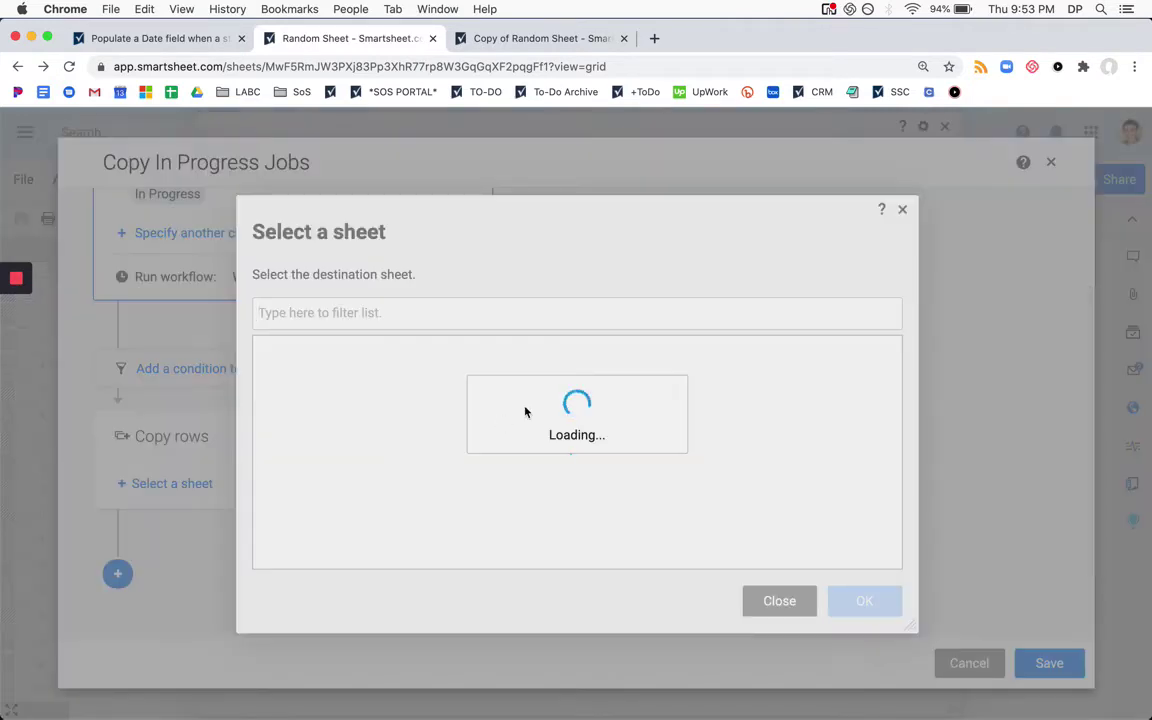
pyautogui.write('copy')
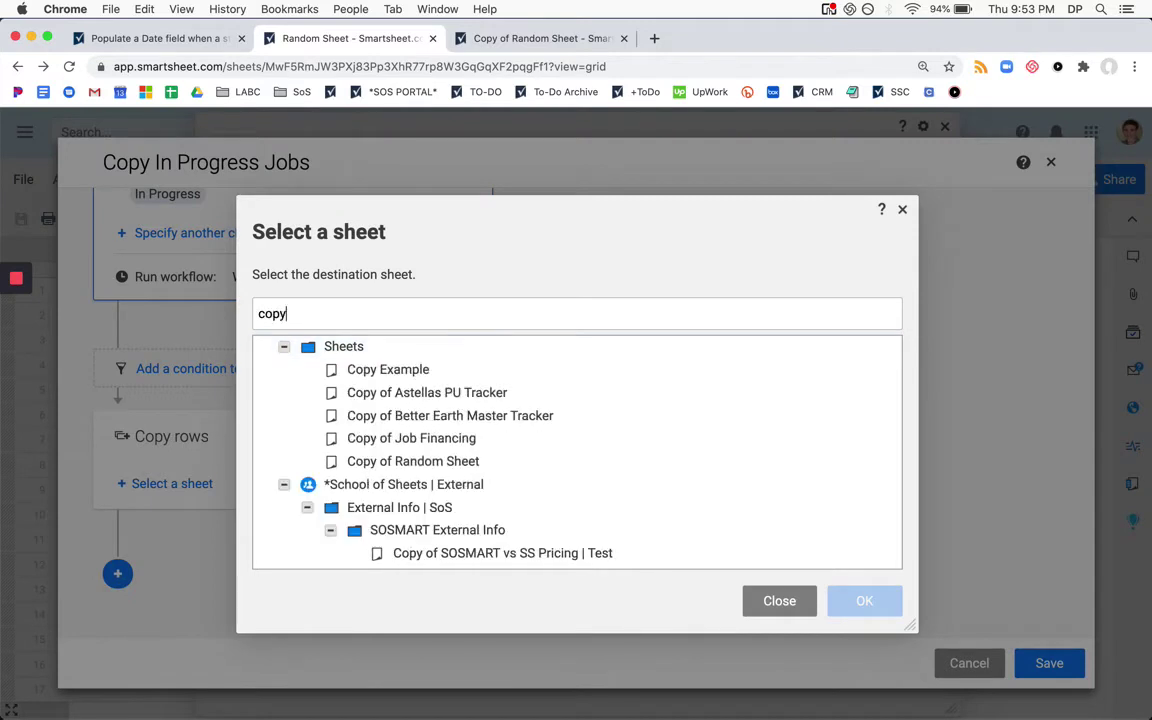
pyautogui.write(' of random')
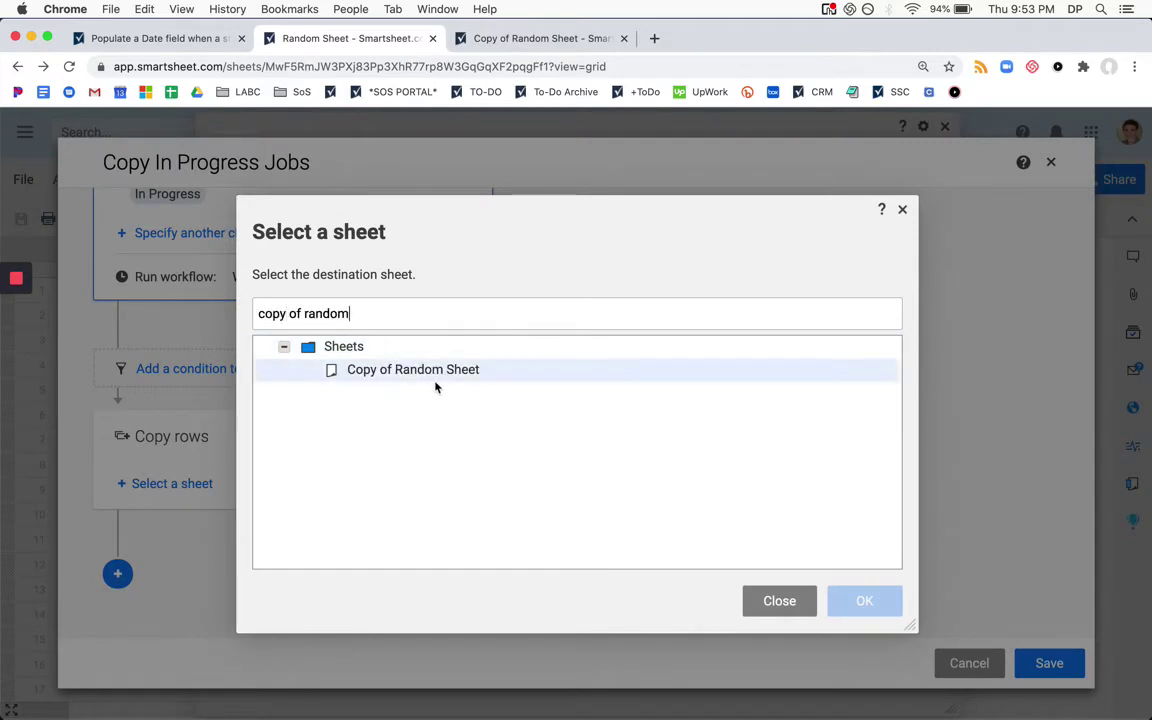
pyautogui.click(474, 371)
pyautogui.click(864, 600)
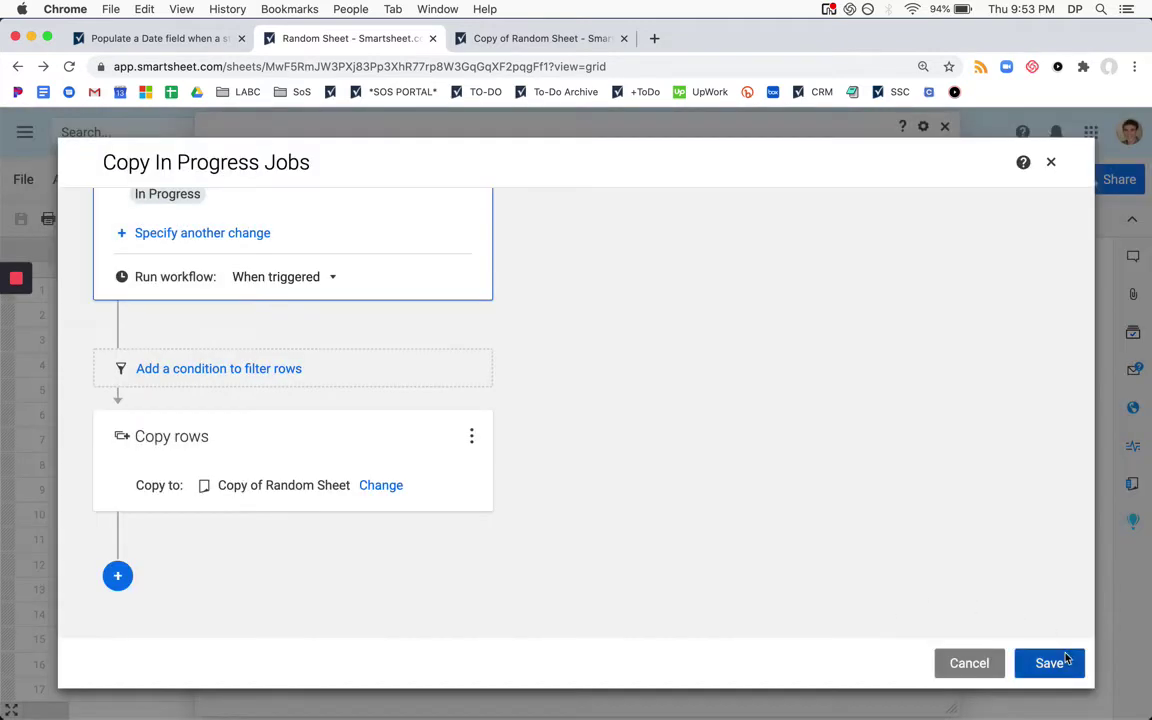
pyautogui.click(1057, 665)
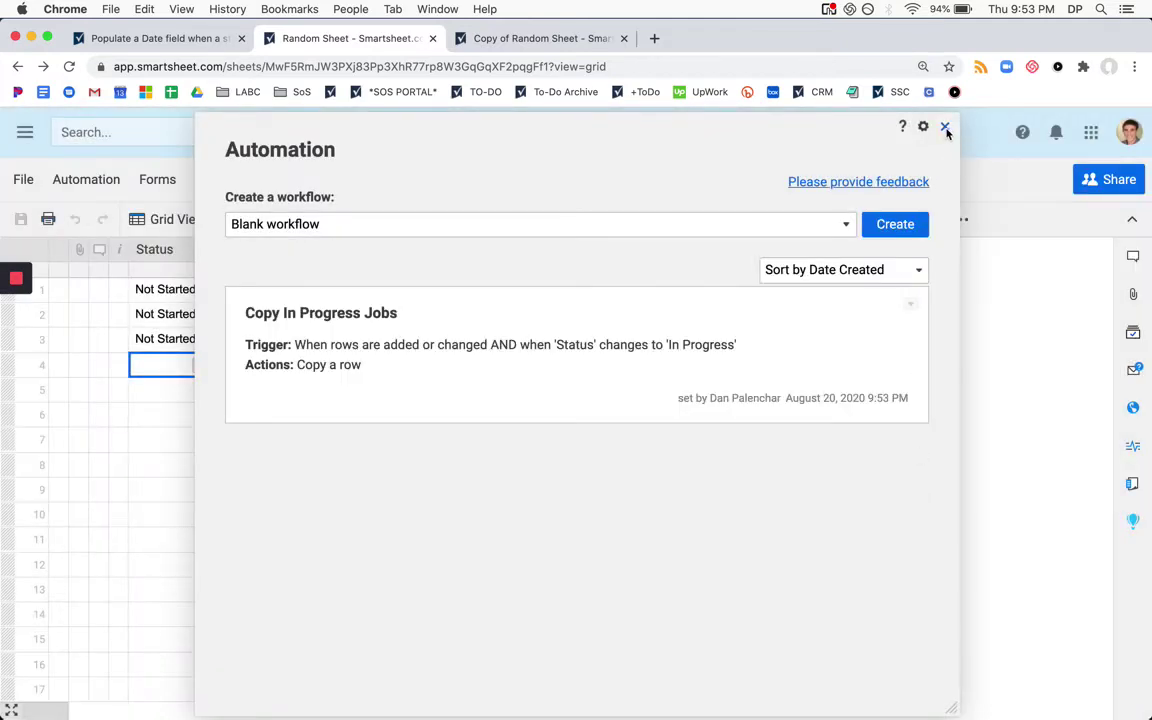
# Close the automation list and set Task 3's Status to In Progress
pyautogui.click(944, 126)
pyautogui.click(174, 337)
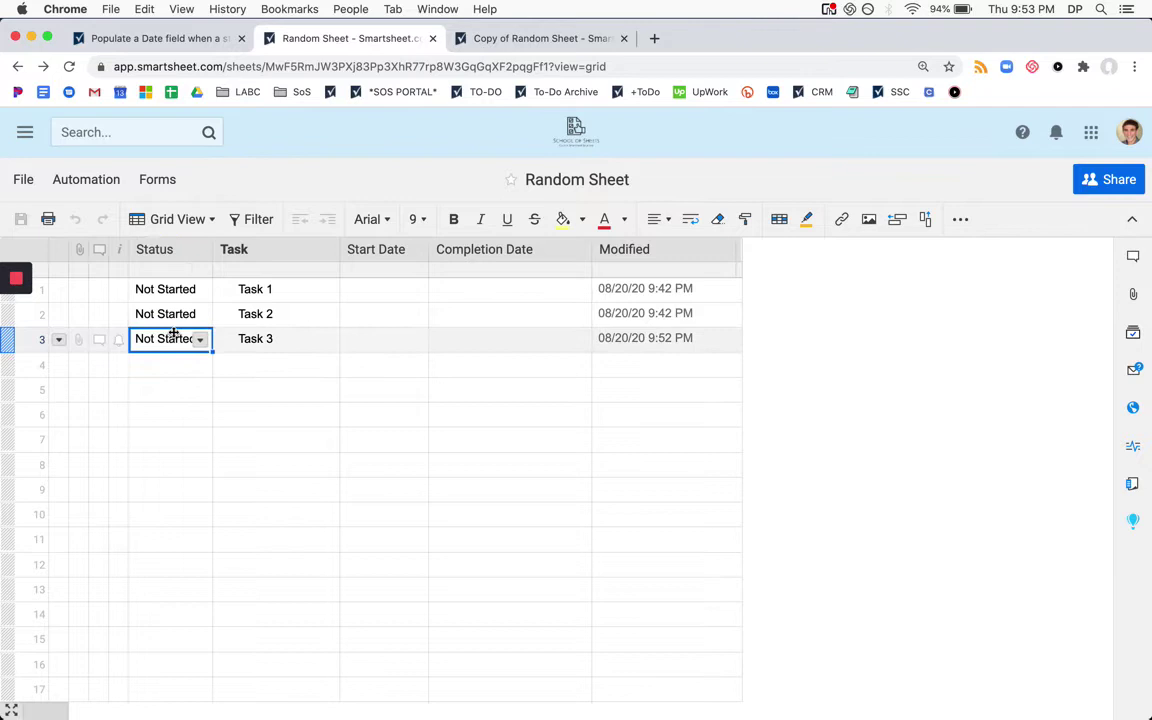
pyautogui.write('I')
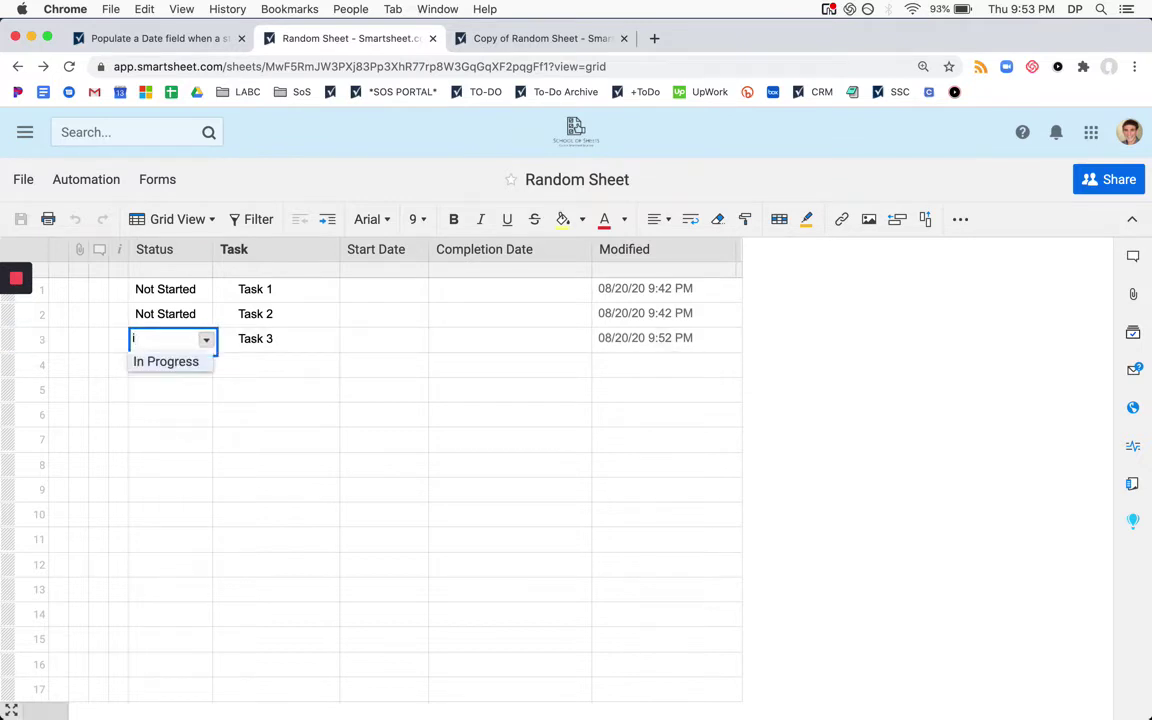
pyautogui.press('Return')
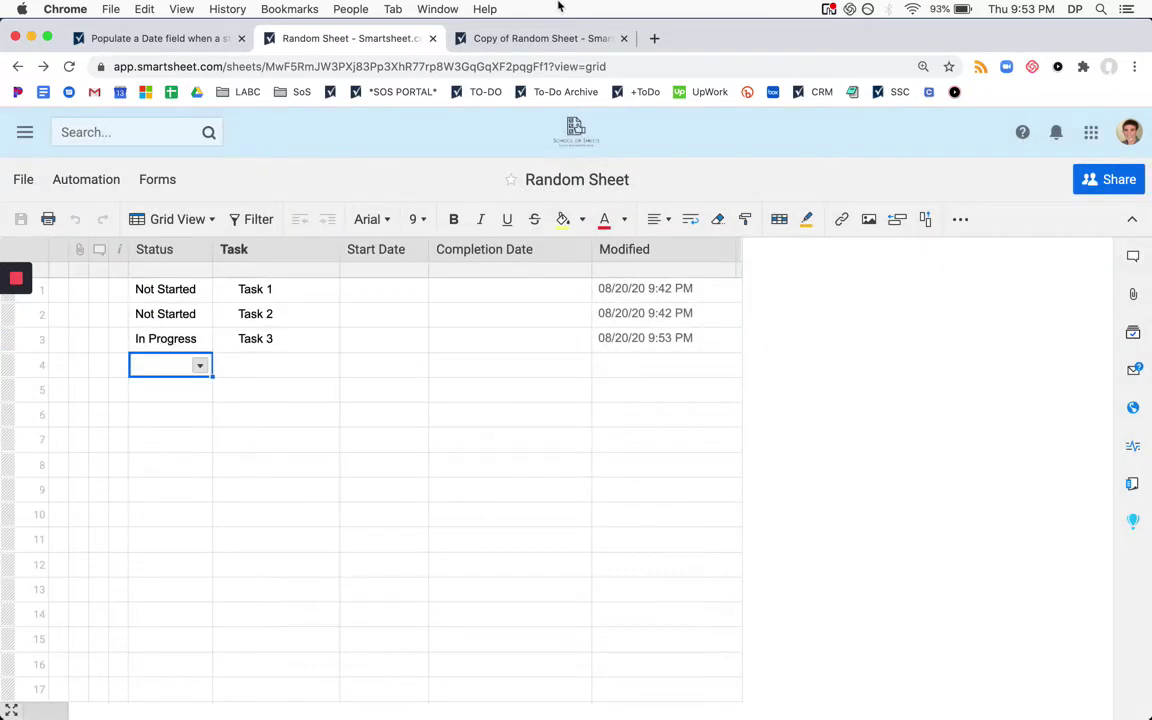
# Refresh Copy of Random Sheet to confirm the copied row, then return to Random Sheet
pyautogui.click(535, 38)
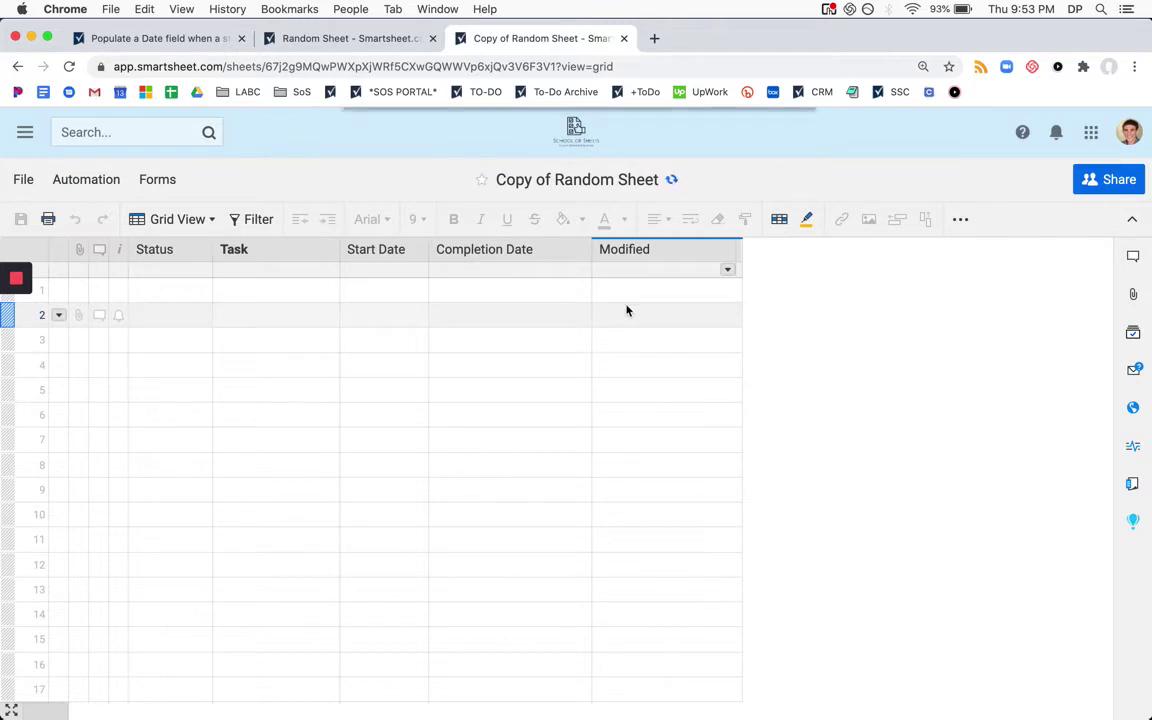
pyautogui.click(753, 127)
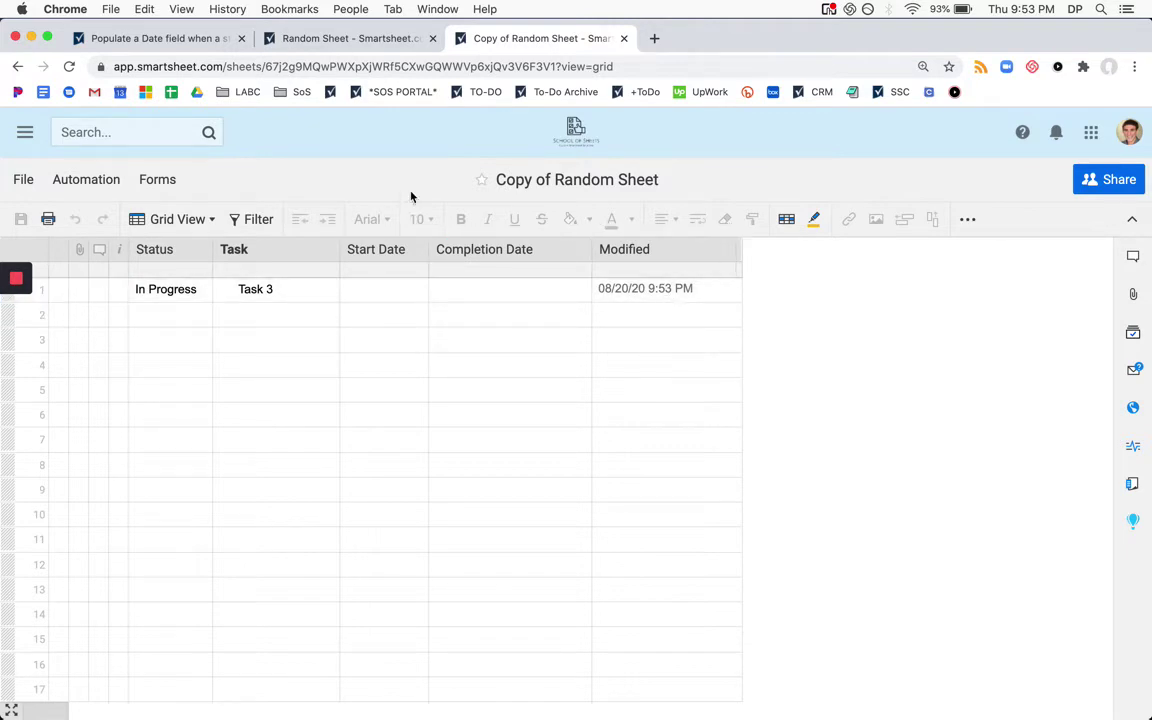
pyautogui.click(352, 40)
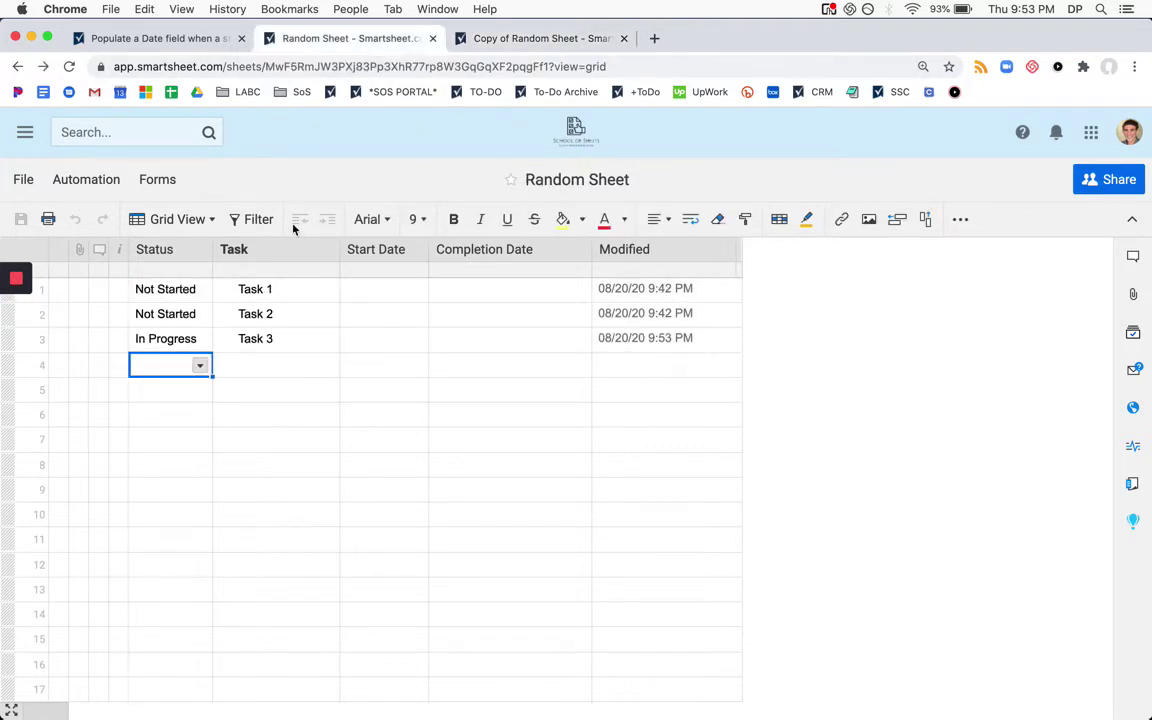
pyautogui.click(385, 291)
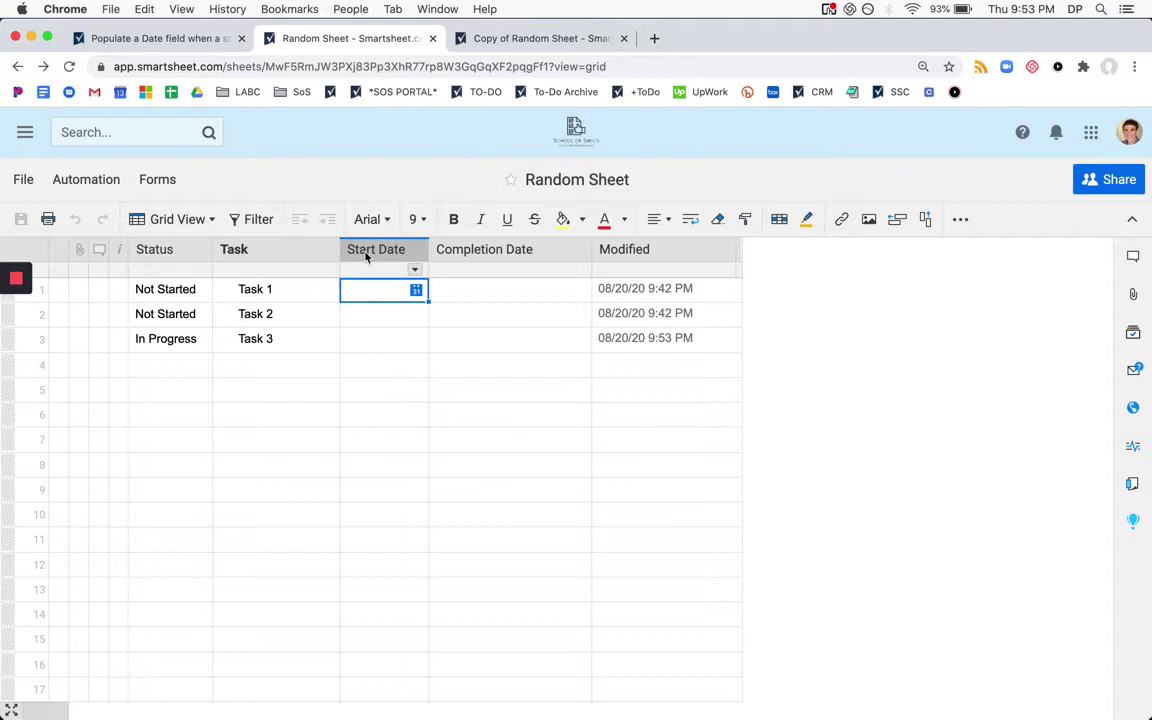
pyautogui.click(387, 340)
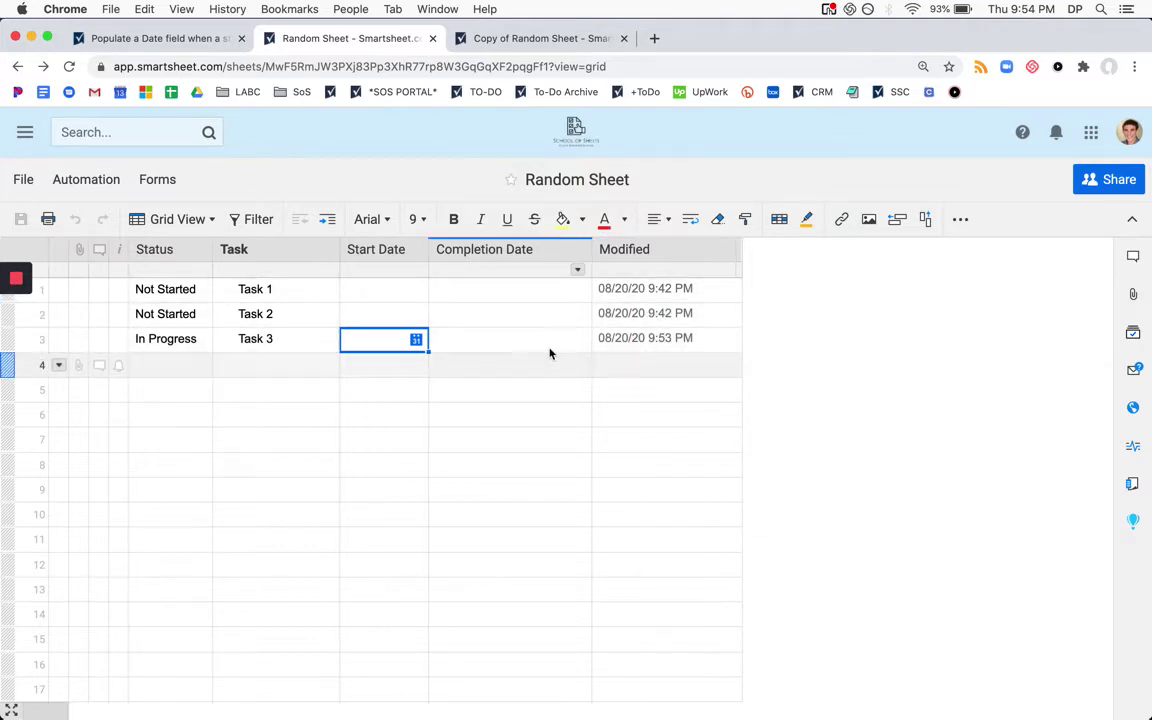
pyautogui.moveTo(660, 339)
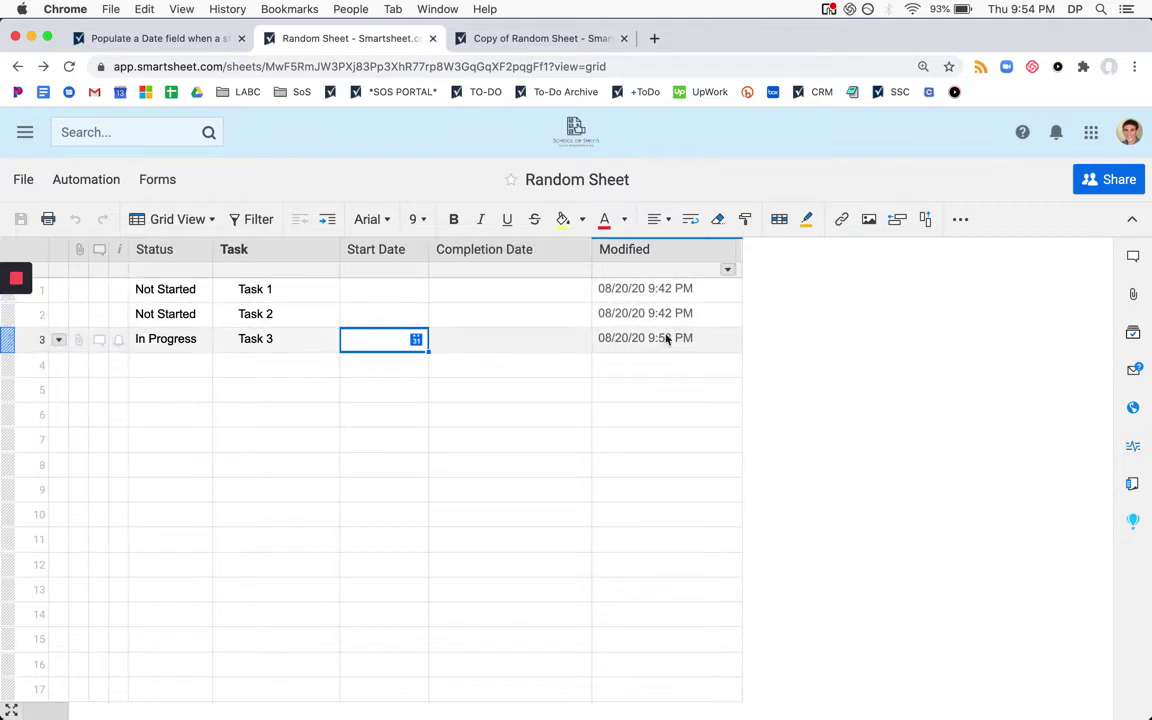
# Insert a Notes column after Completion Date and enter 'here is a note' for Task 3
pyautogui.rightClick(517, 262)
pyautogui.click(586, 310)
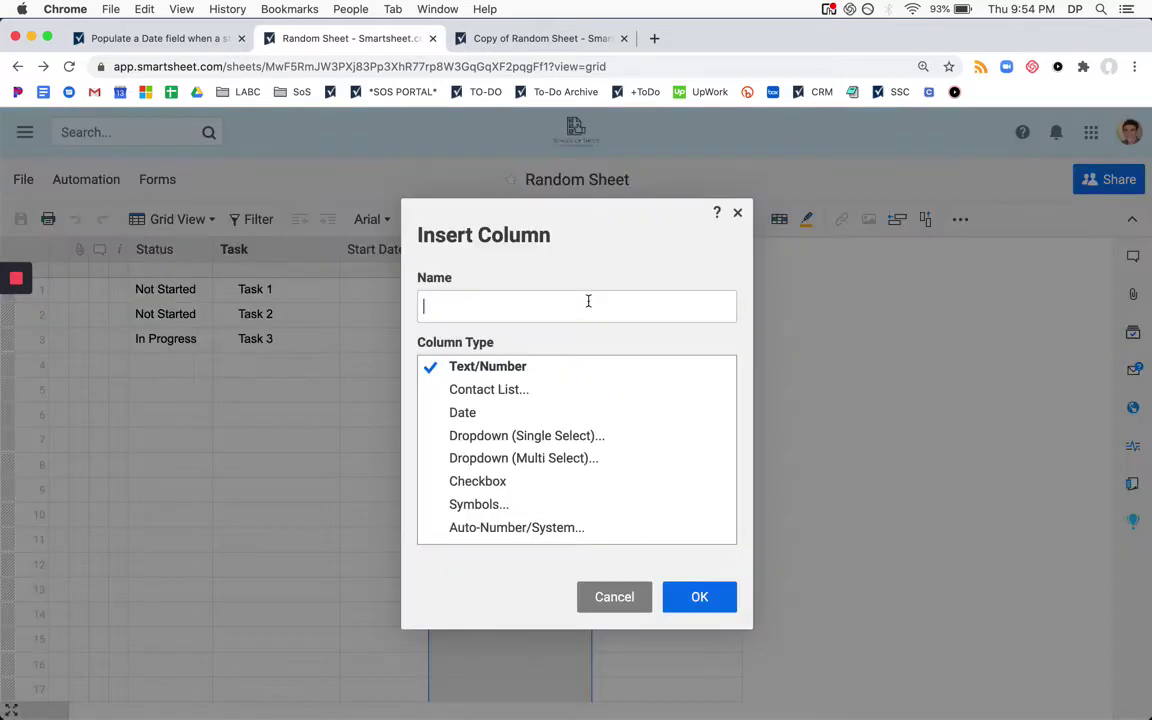
pyautogui.write('Notes')
pyautogui.press('Return')
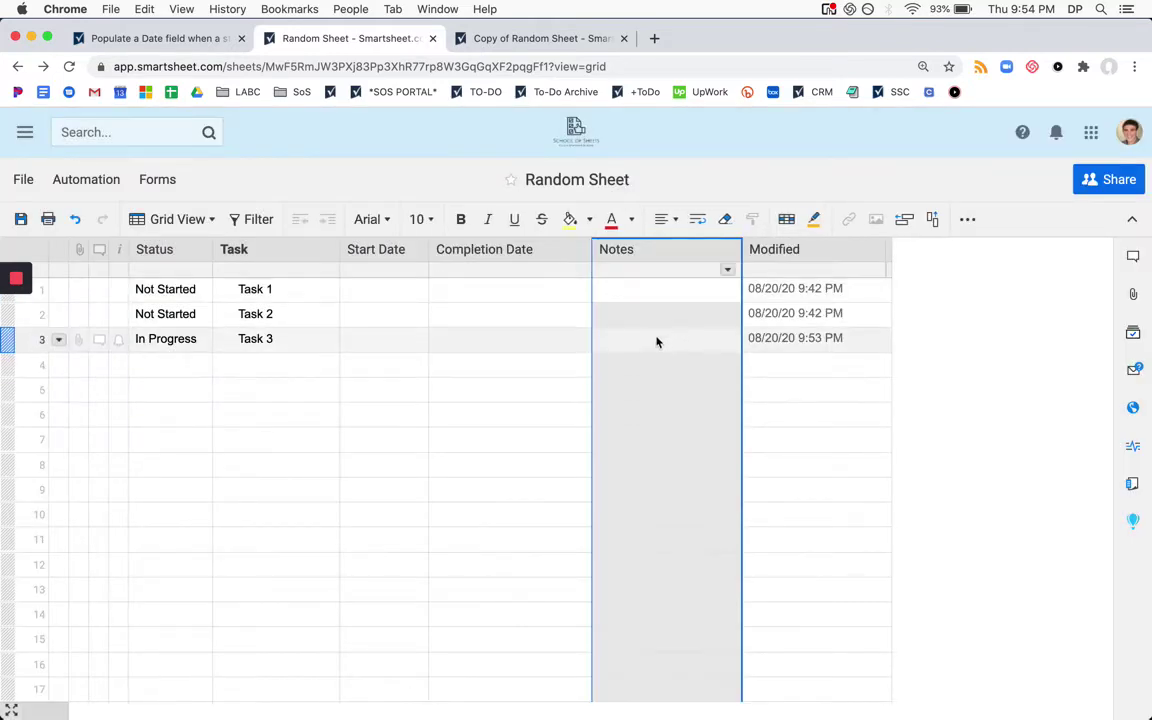
pyautogui.click(657, 339)
pyautogui.write('here is a note')
pyautogui.press('Return')
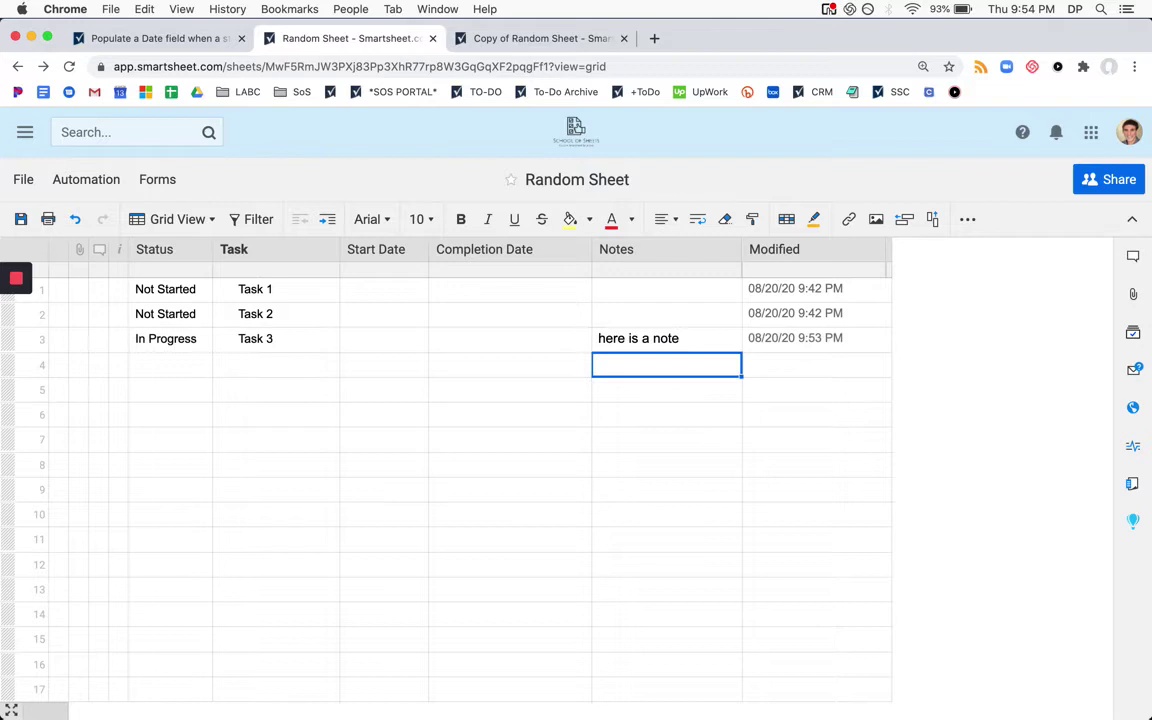
pyautogui.click(866, 338)
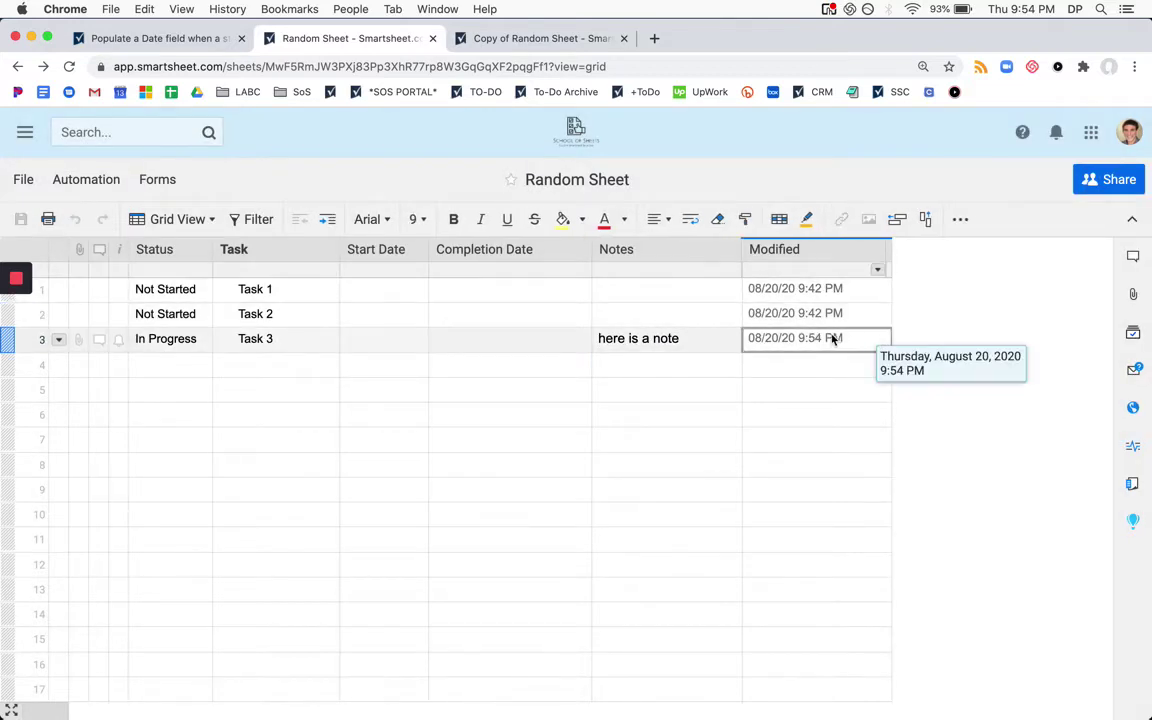
# Delete the Notes column via its column options menu
pyautogui.click(685, 345)
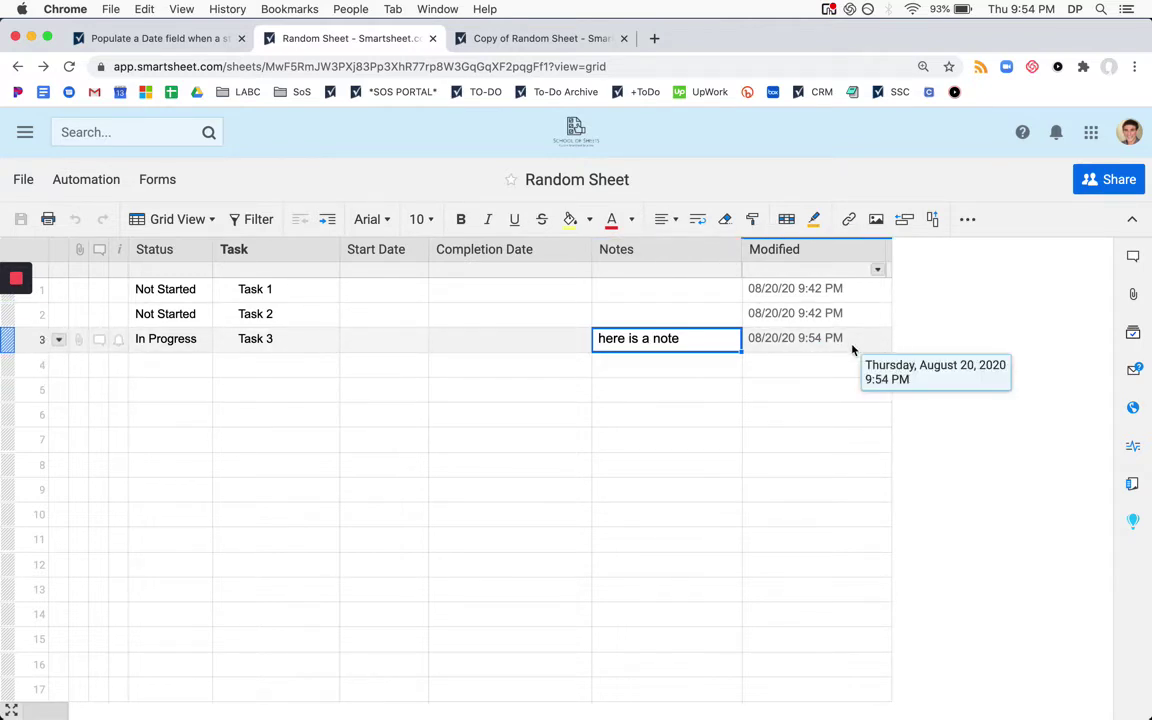
pyautogui.click(694, 260)
pyautogui.click(727, 270)
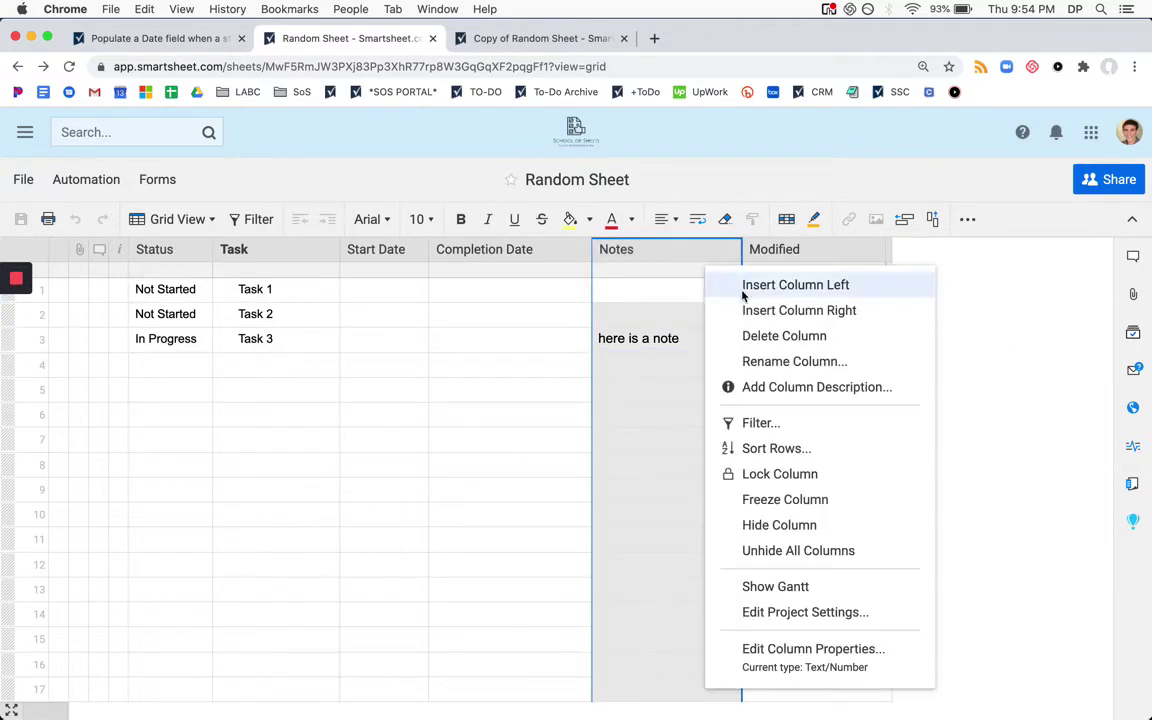
pyautogui.click(756, 334)
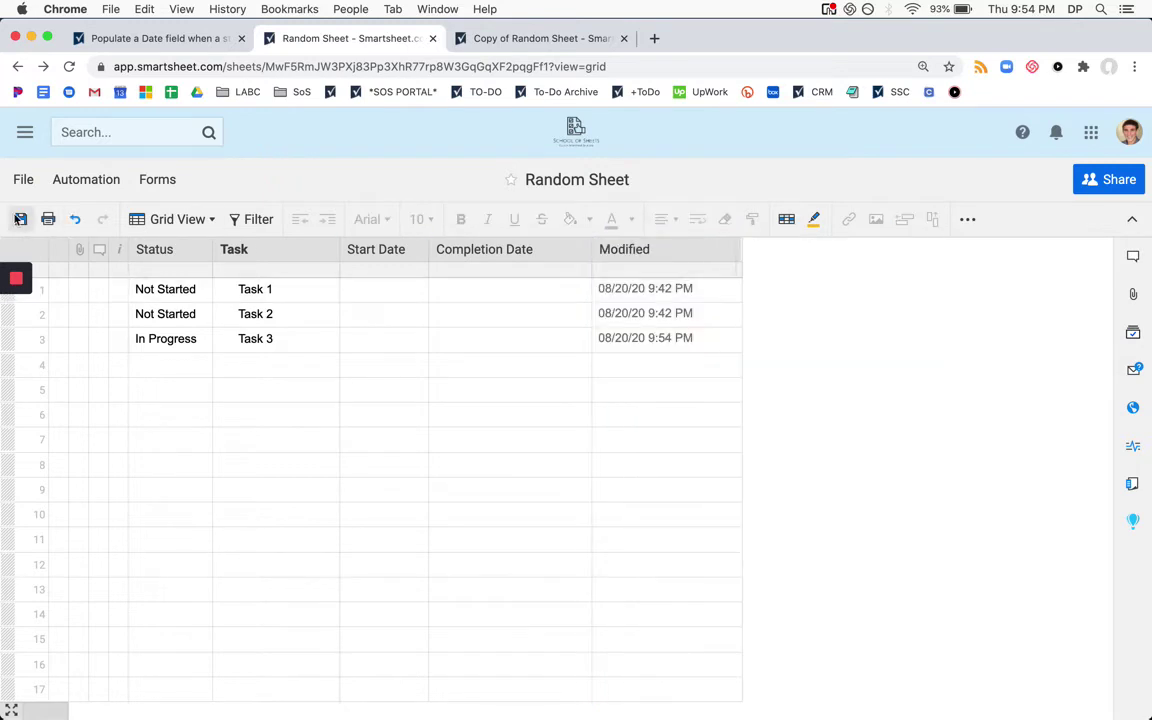
# Start =INDEX( in Task 3's Start Date, referencing Copy of Random Sheet's Modified column
pyautogui.click(386, 344)
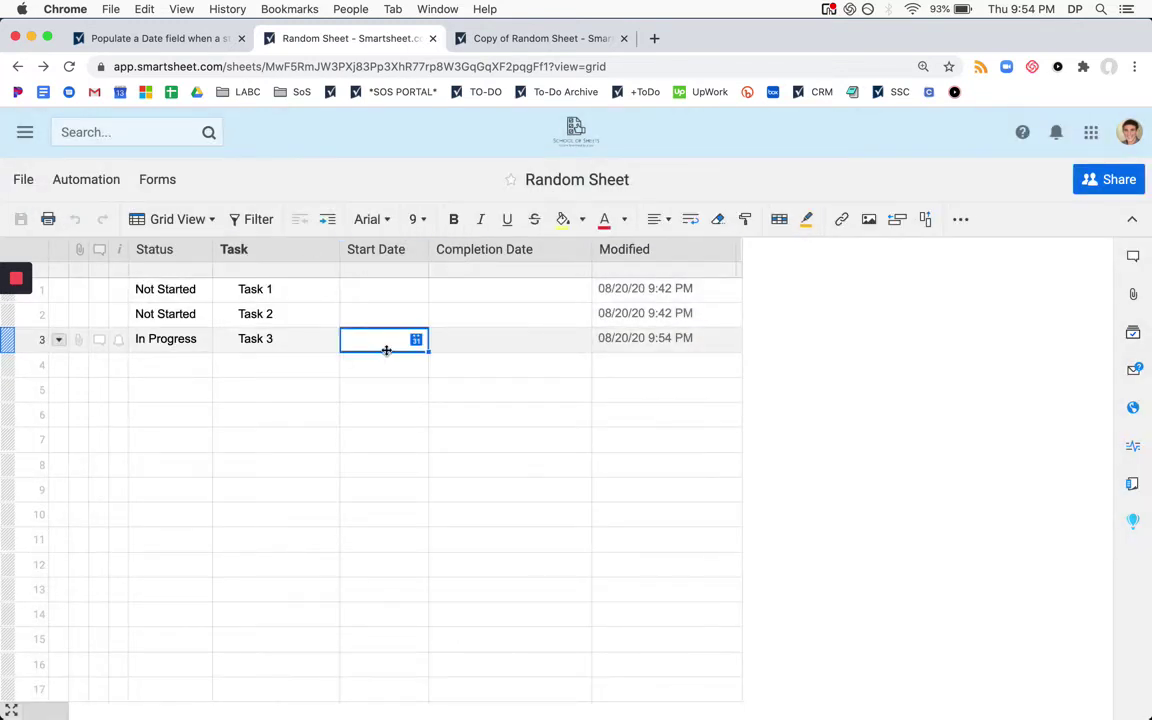
pyautogui.write('=INDEX(')
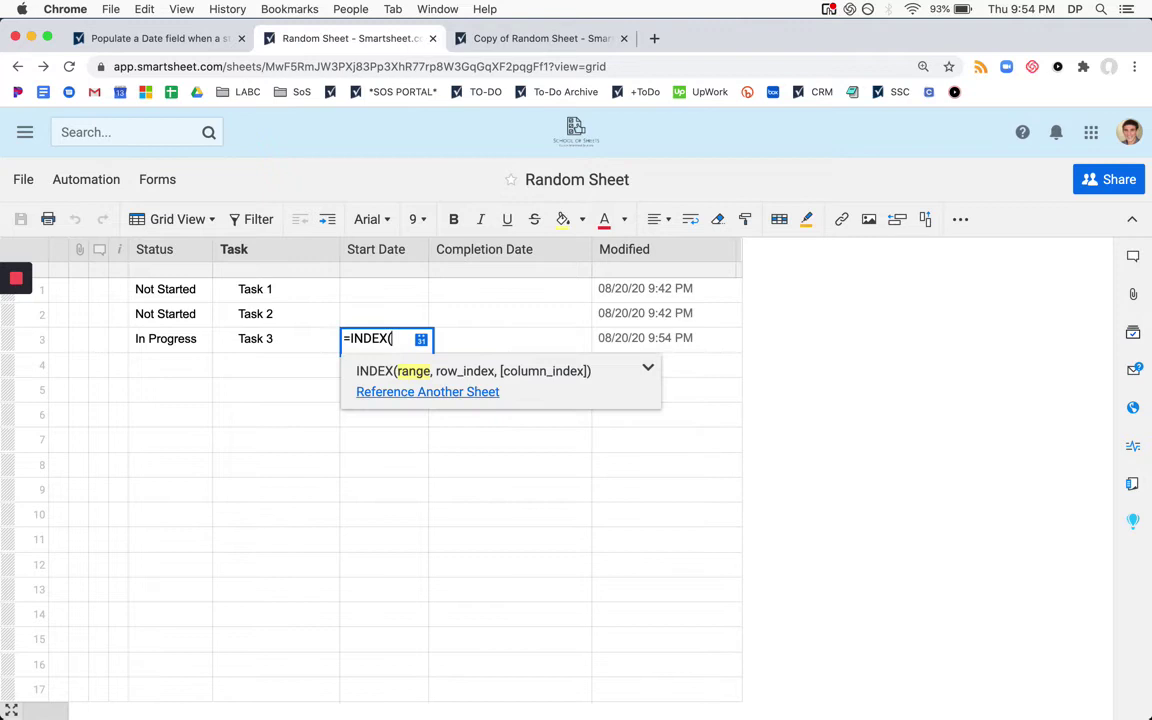
pyautogui.click(438, 390)
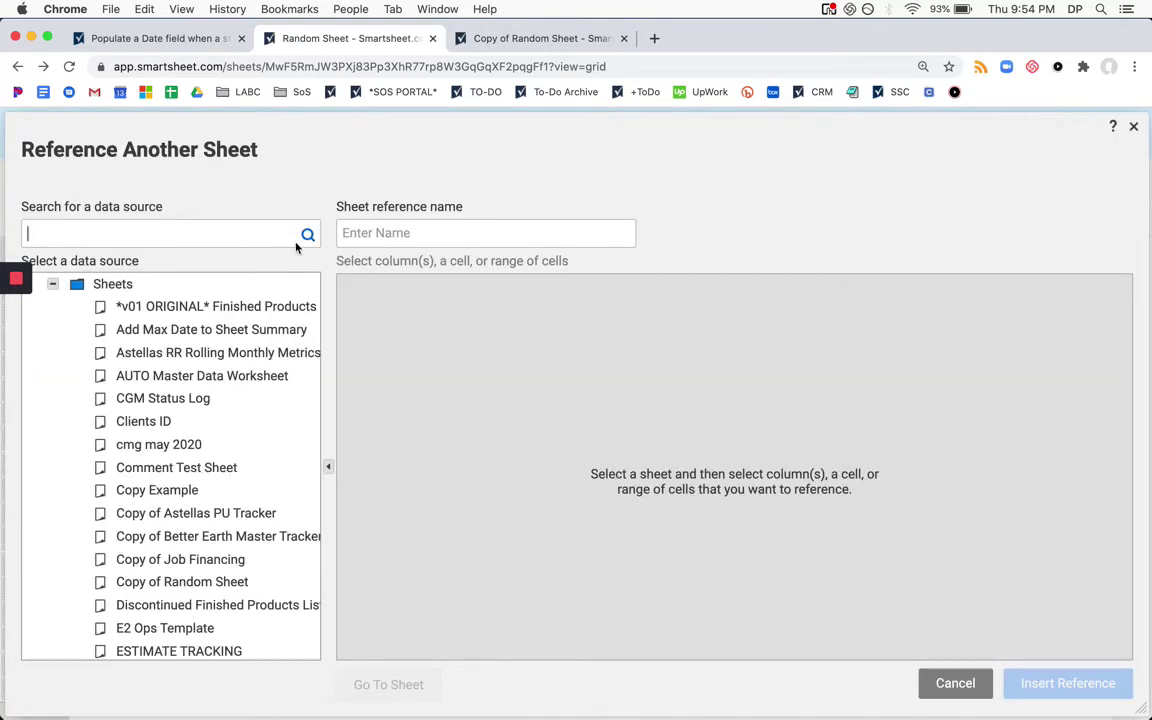
pyautogui.write('copy of random sheet')
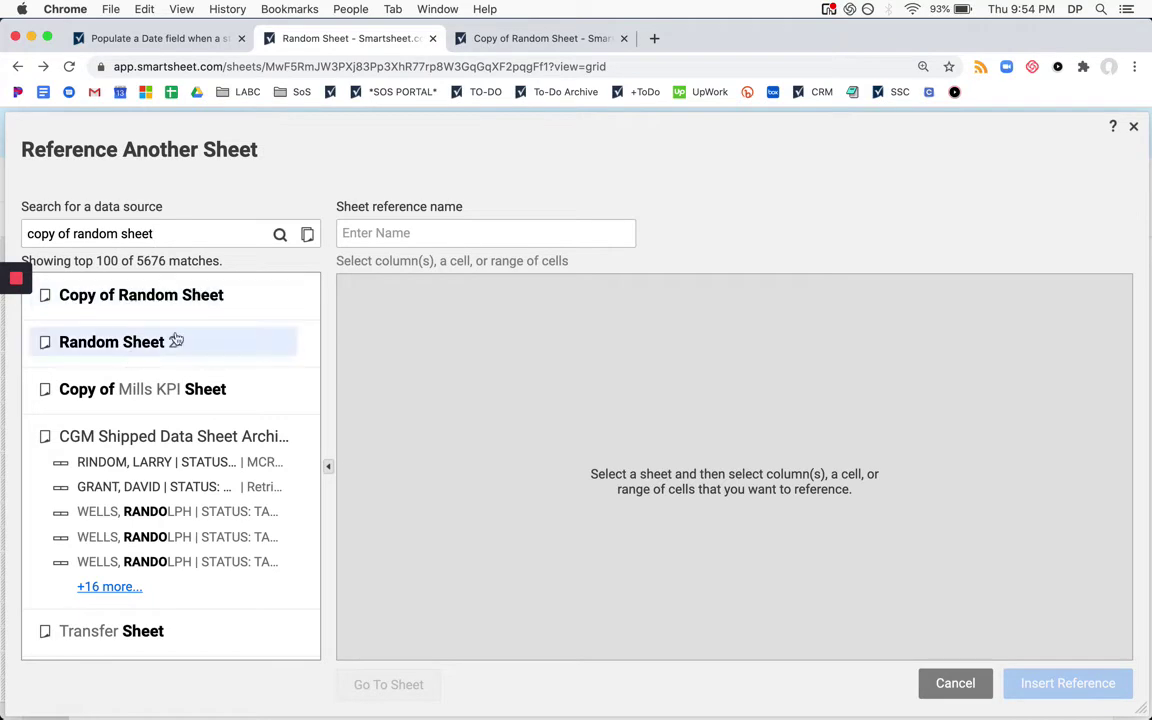
pyautogui.click(185, 297)
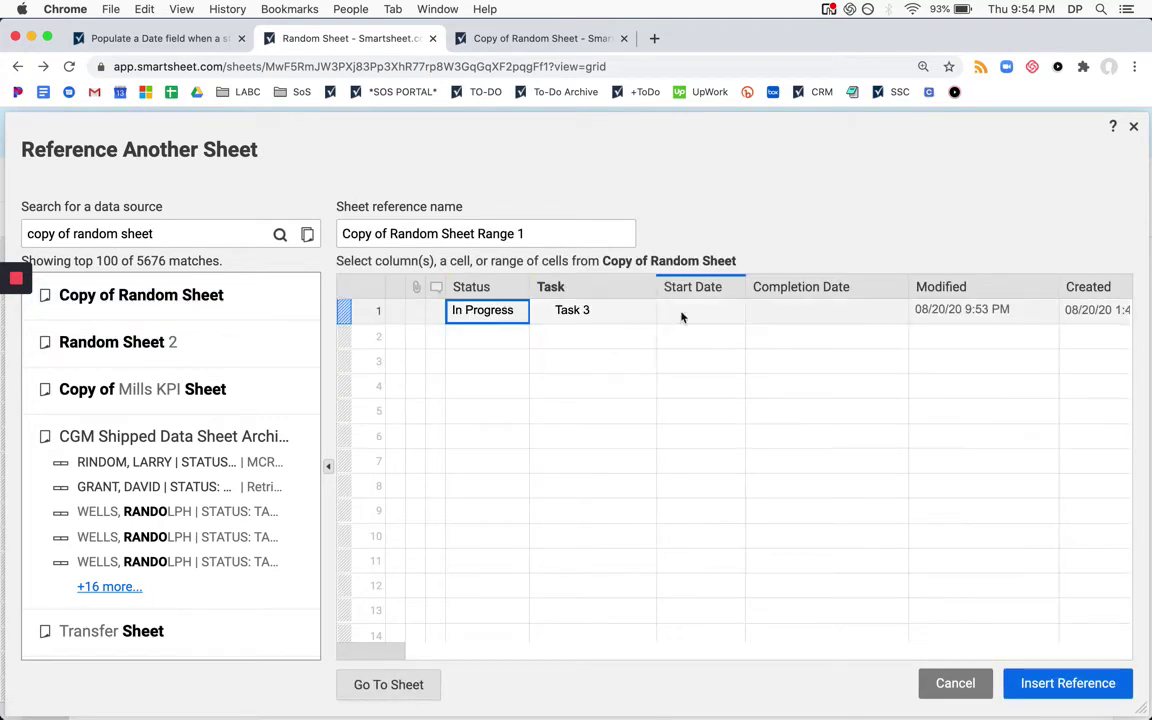
pyautogui.click(988, 290)
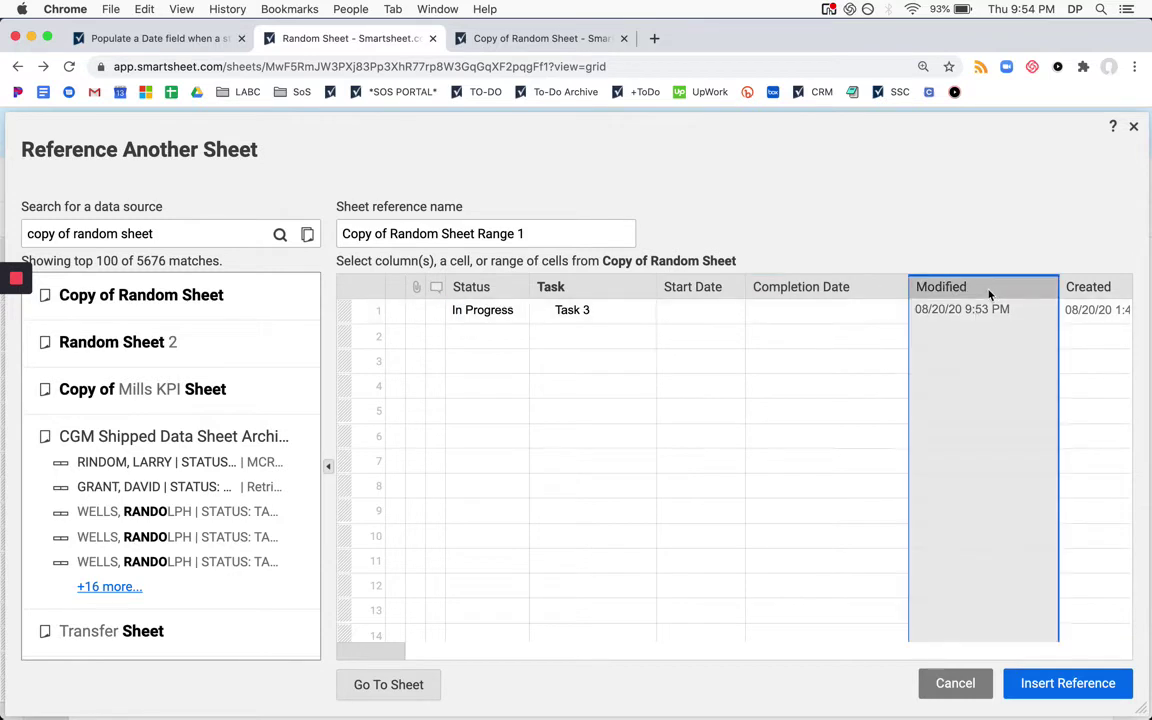
# Rename the cross-sheet reference to 'Modifed'
pyautogui.tripleClick(565, 236)
pyautogui.write('MODI')
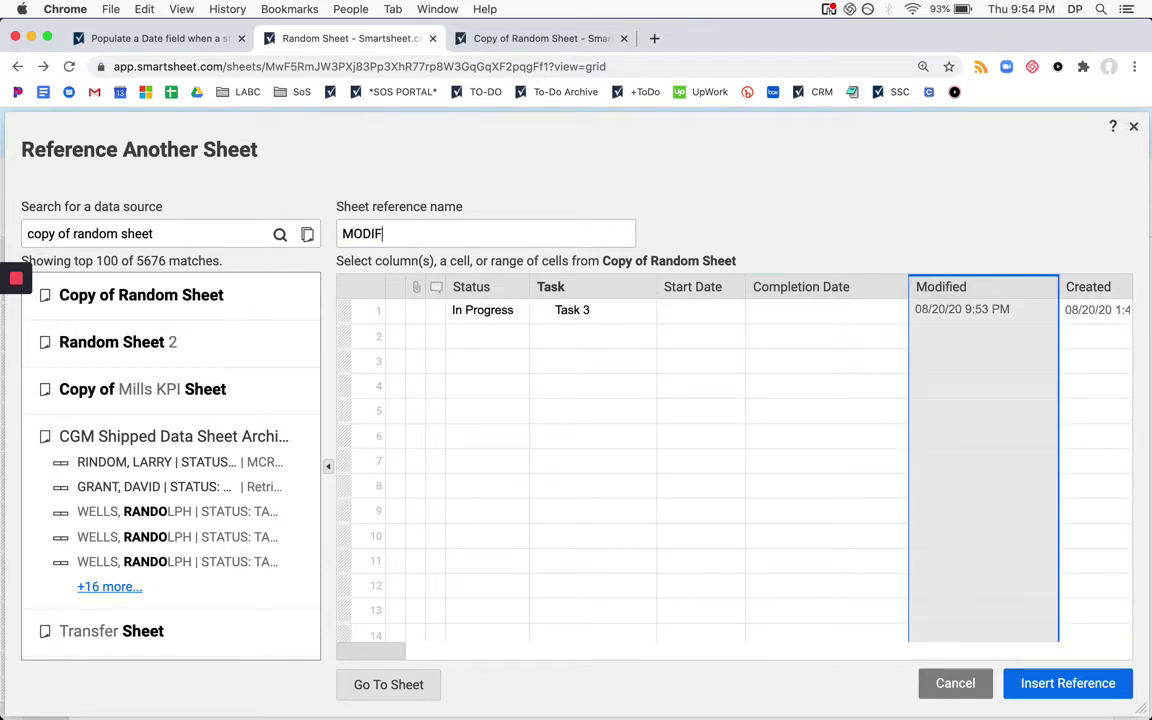
pyautogui.write('F')
pyautogui.press('BackSpace')
pyautogui.press('BackSpace')
pyautogui.press('BackSpace')
pyautogui.press('BackSpace')
pyautogui.write('odfied')
pyautogui.press('BackSpace')
pyautogui.press('BackSpace')
pyautogui.press('BackSpace')
# Insert the {Modifed} range and add MATCH with Task@row as the lookup value
pyautogui.write('d')
pyautogui.click(1086, 681)
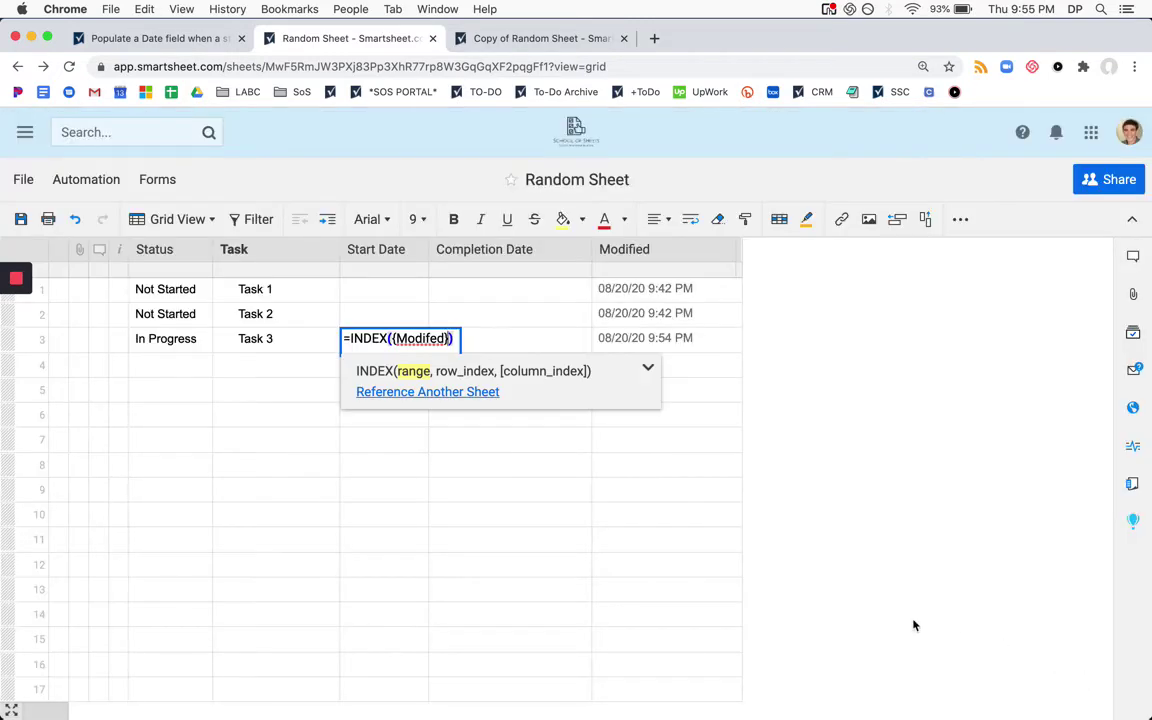
pyautogui.write(', match')
pyautogui.press('Return')
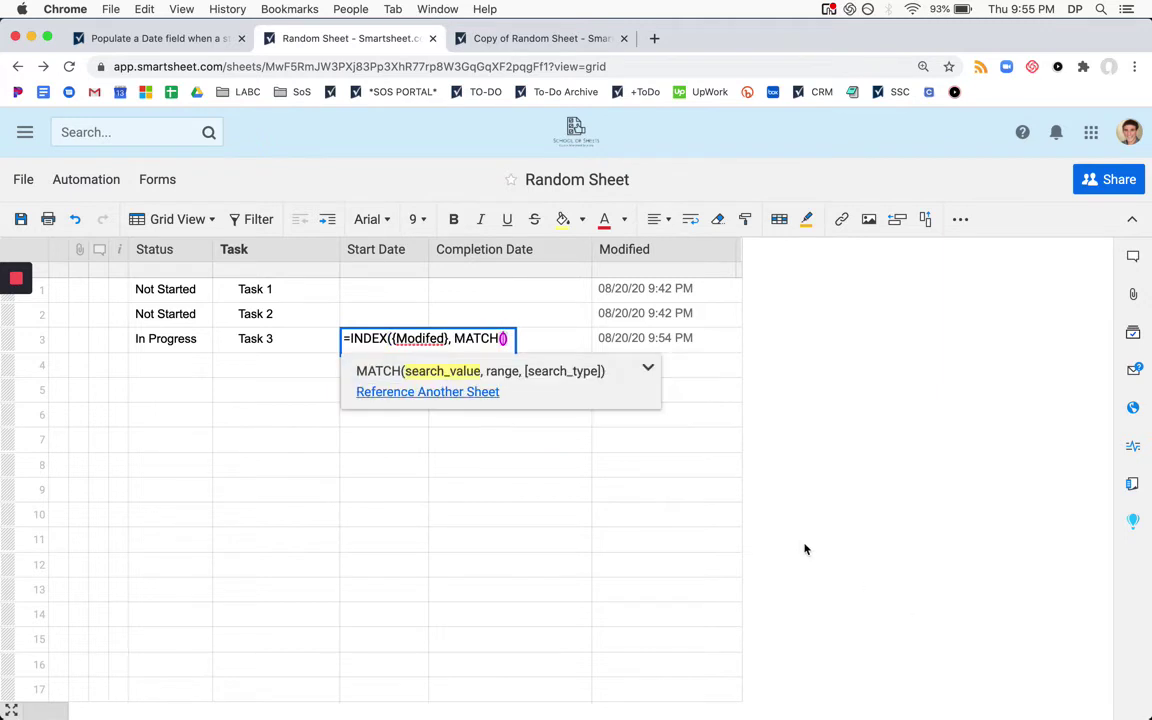
pyautogui.click(283, 337)
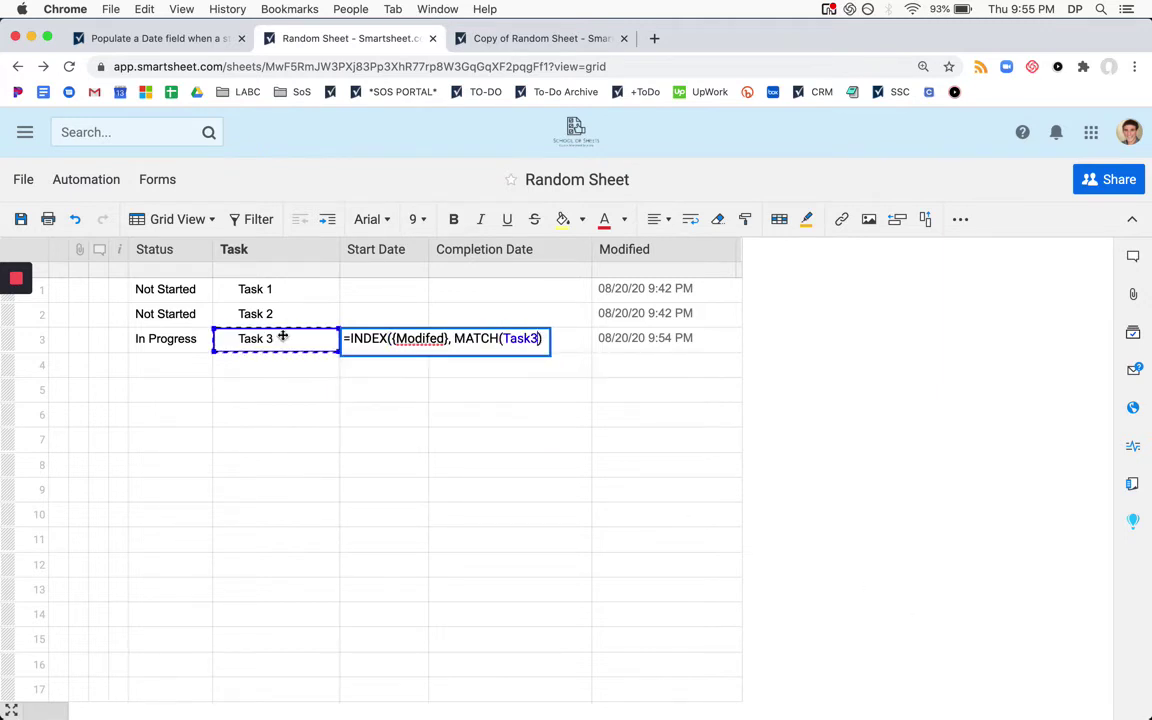
pyautogui.press('BackSpace')
pyautogui.write('@row')
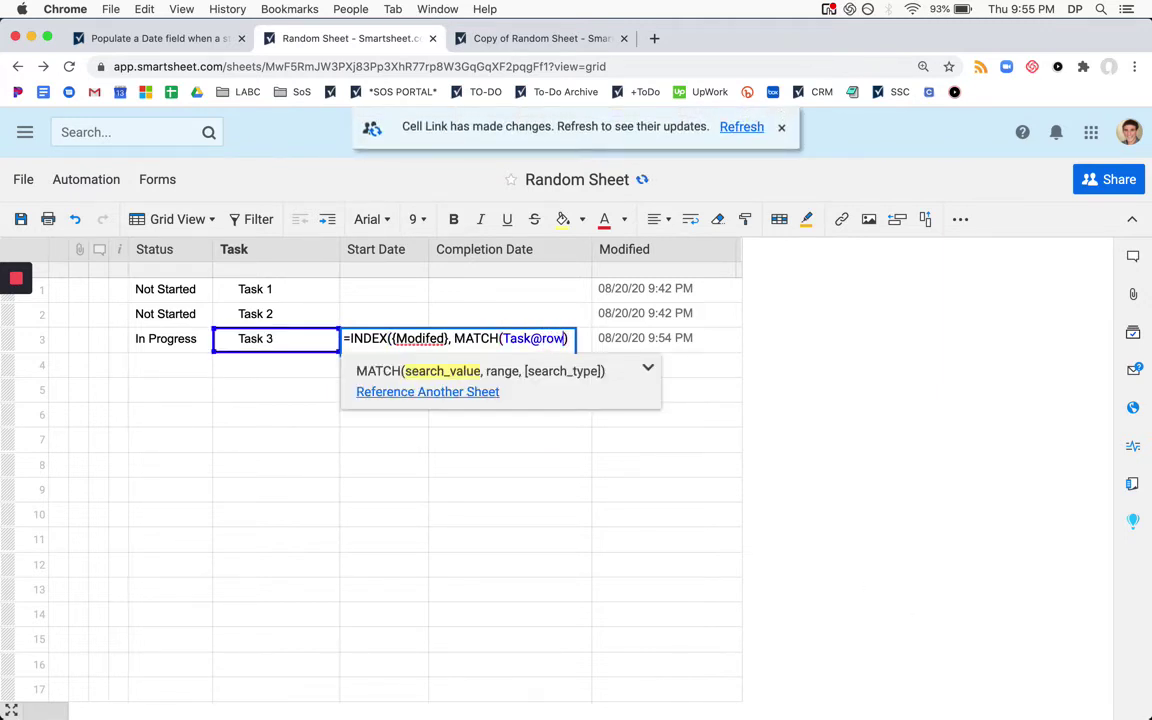
pyautogui.write(',')
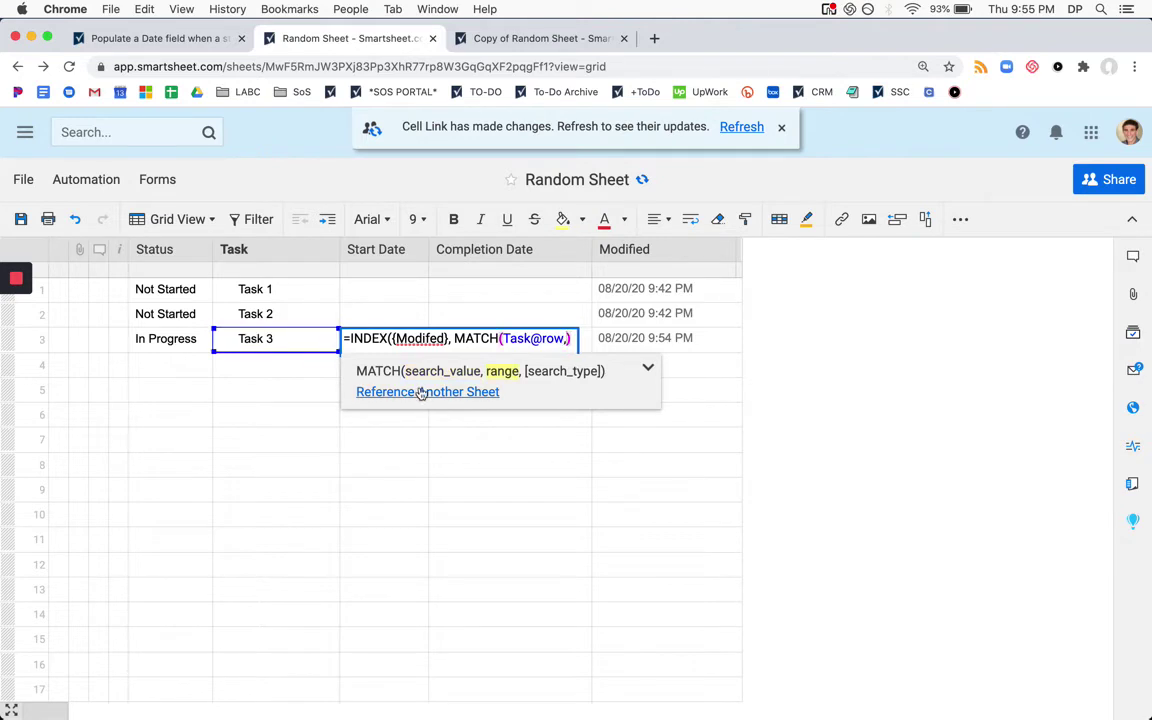
# Reference the copy sheet's Task column as 'Task' and commit the formula, showing 08/21/20
pyautogui.click(411, 391)
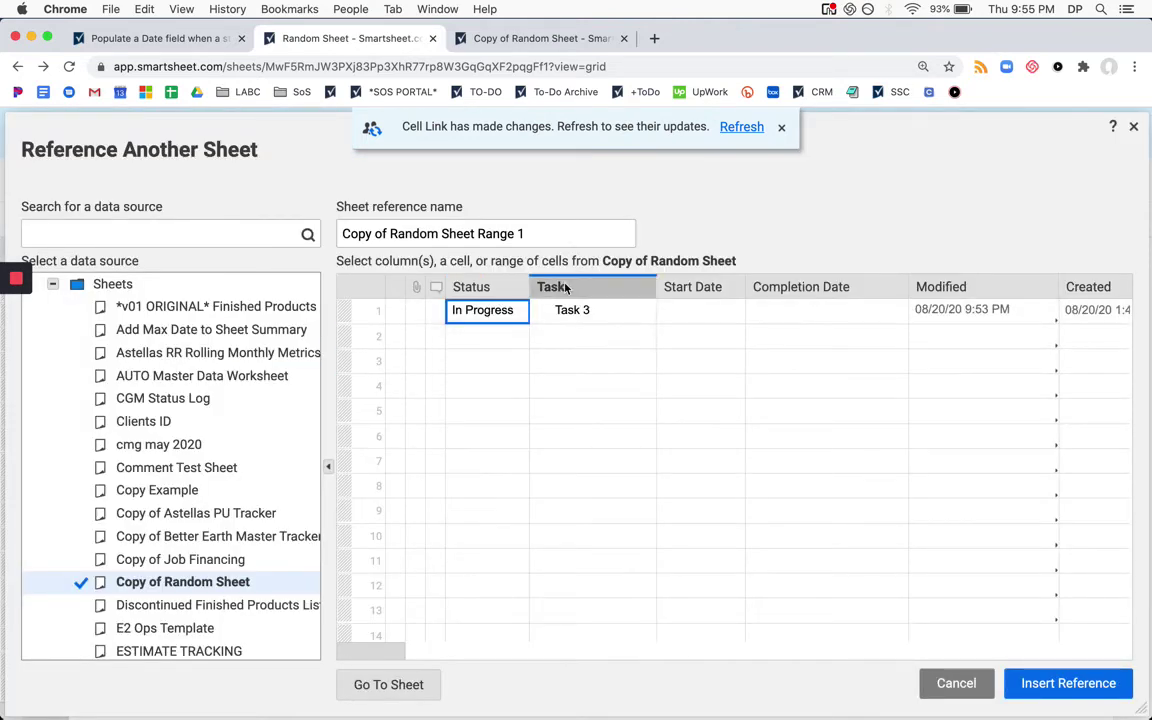
pyautogui.click(565, 287)
pyautogui.click(497, 236)
pyautogui.write('Task')
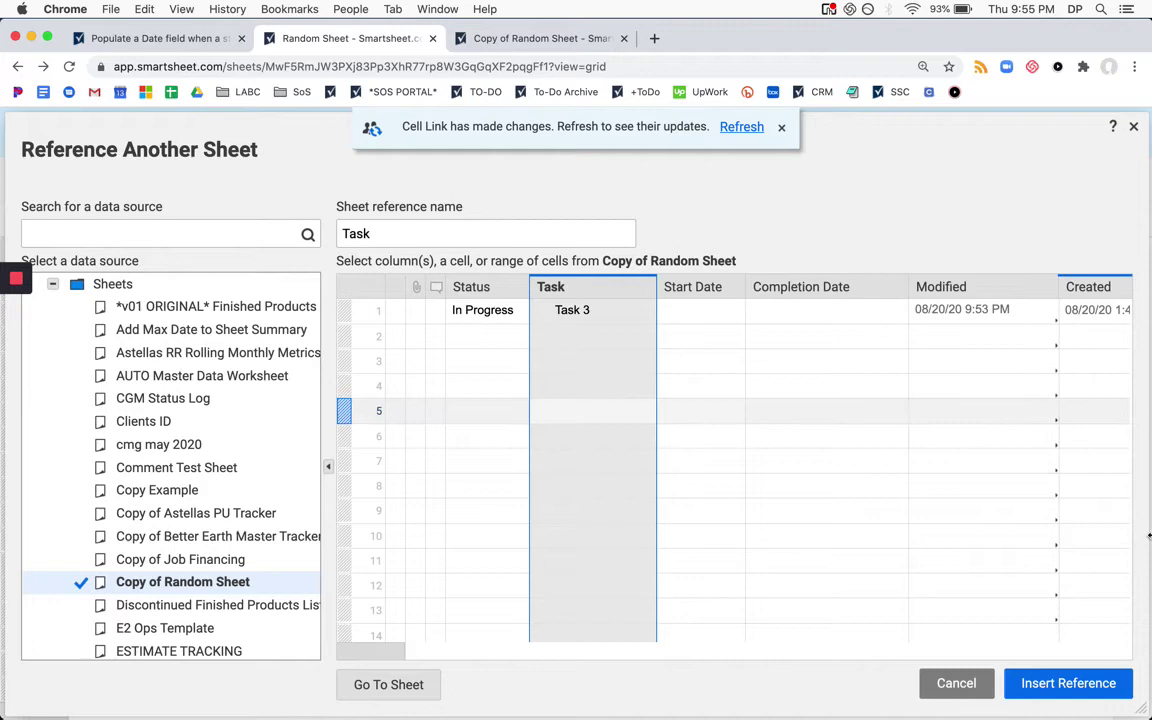
pyautogui.click(1068, 684)
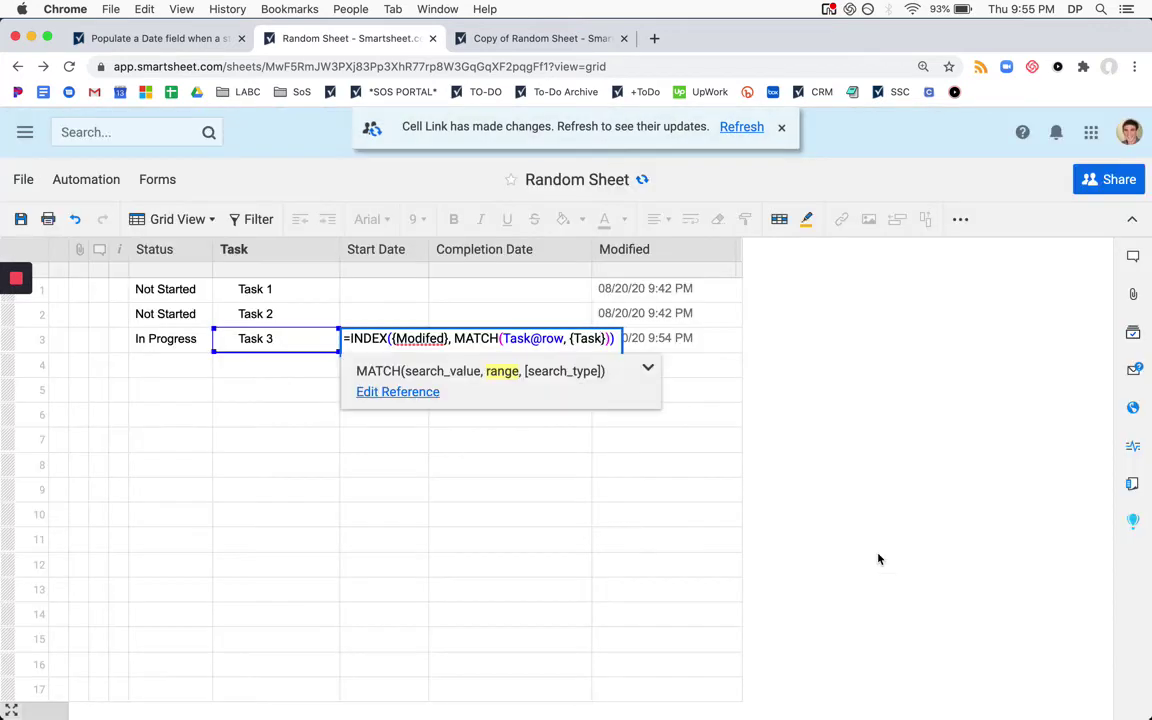
pyautogui.press('Return')
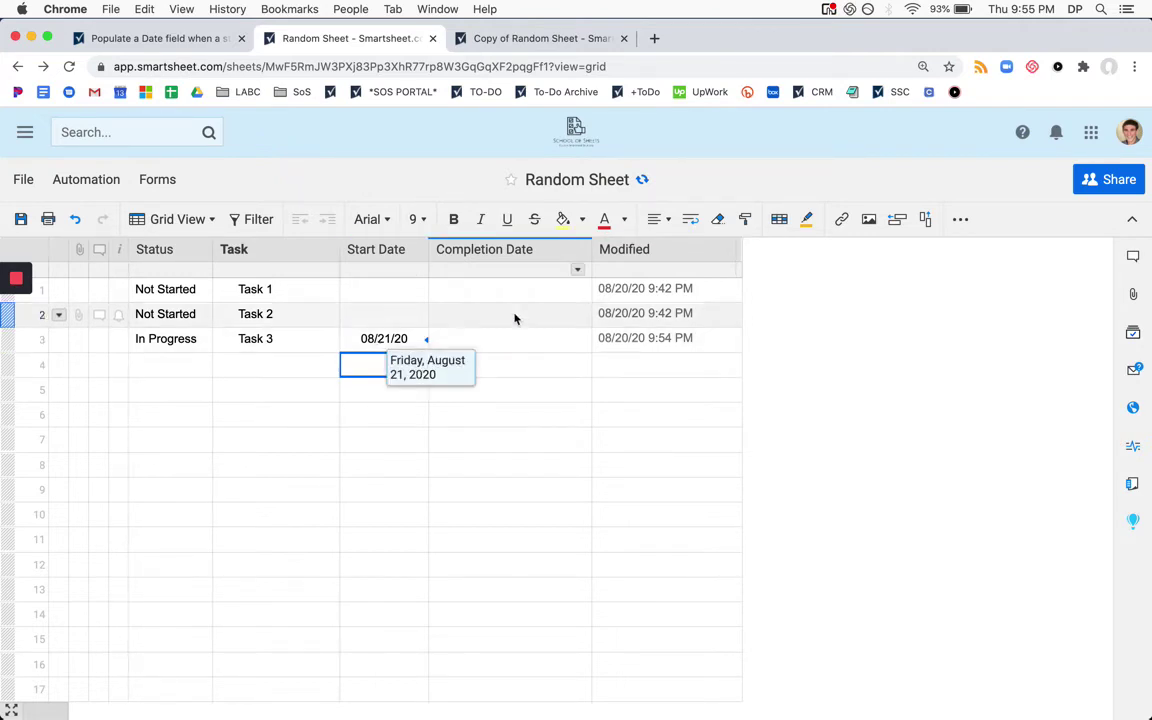
# Save Random Sheet, updating Task 3's Modified stamp to 08/20/20 9:55 PM
pyautogui.click(24, 220)
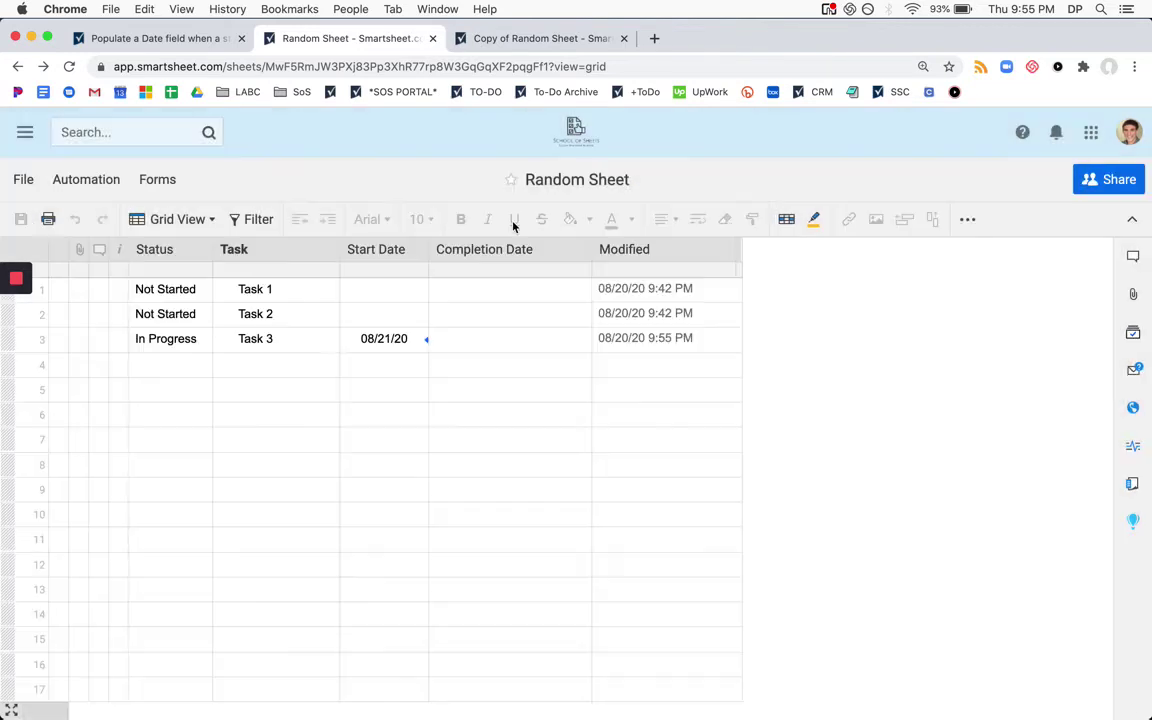
# Copy Task 3's INDEX/MATCH Start Date formula into rows 1 and 2
pyautogui.click(396, 342)
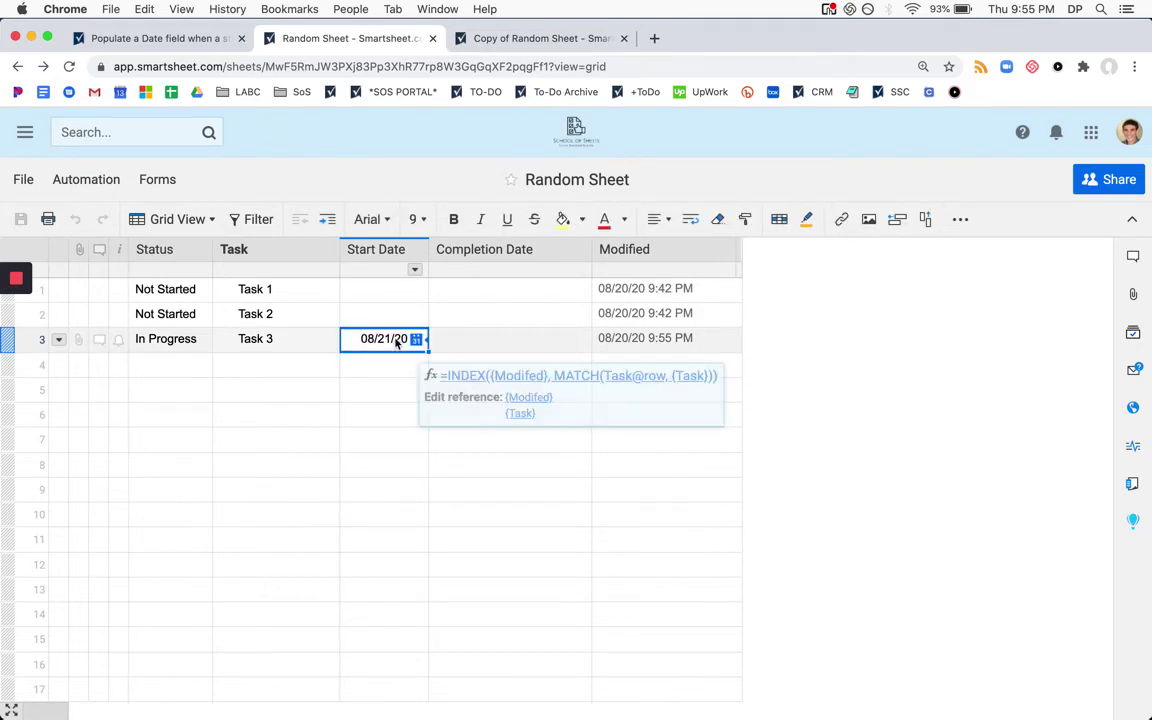
pyautogui.hotkey('ctrl', 'c')
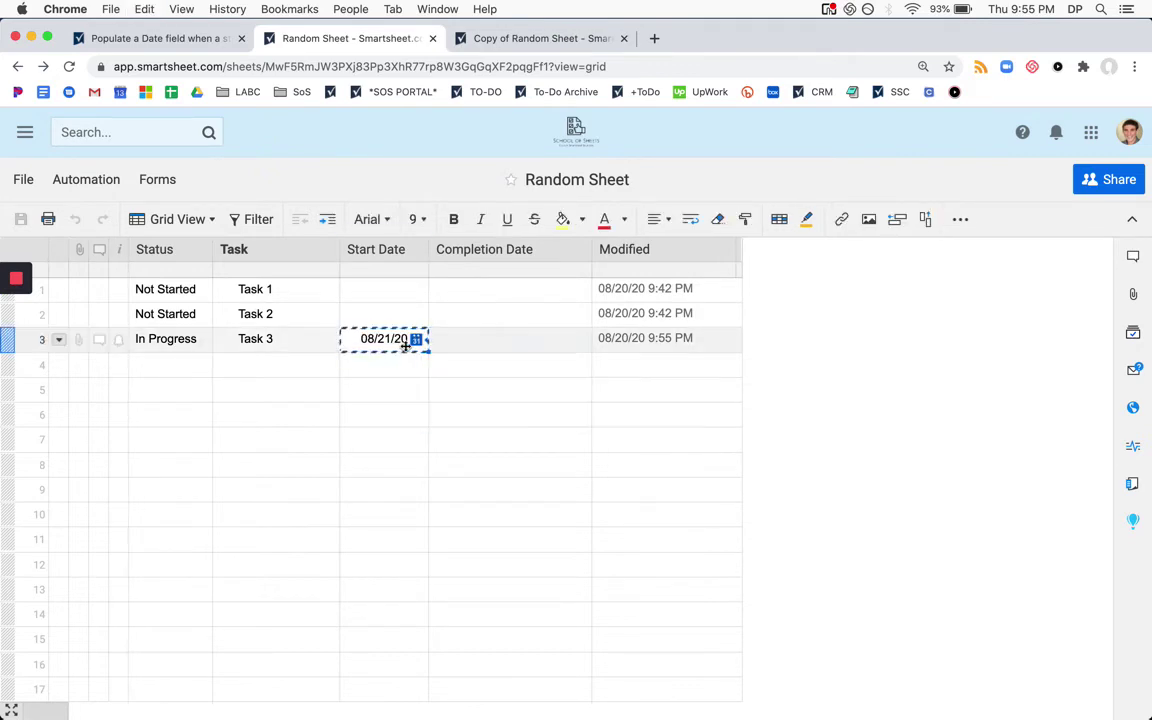
pyautogui.hotkey('shift', 'Up')
pyautogui.hotkey('shift', 'Up')
pyautogui.hotkey('ctrl', 'v')
# Wrap row 1's Start Date formula in IFERROR with "N/A" as the fallback
pyautogui.click(405, 289)
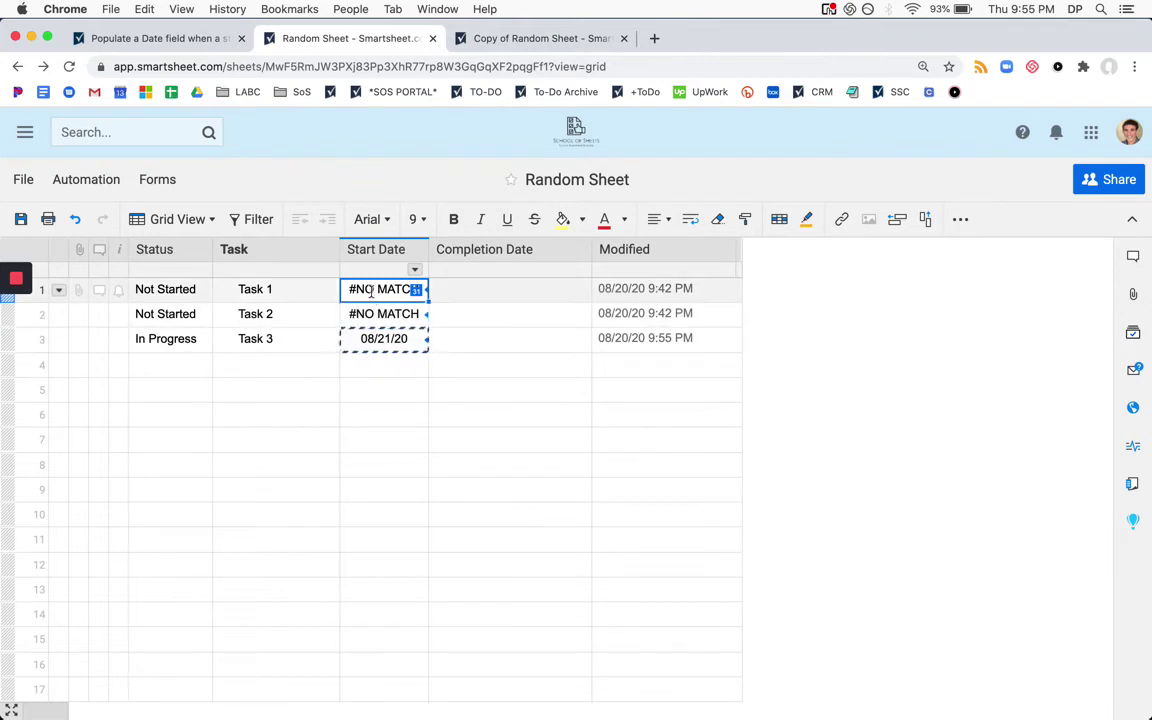
pyautogui.doubleClick(352, 290)
pyautogui.write('IFERROR')
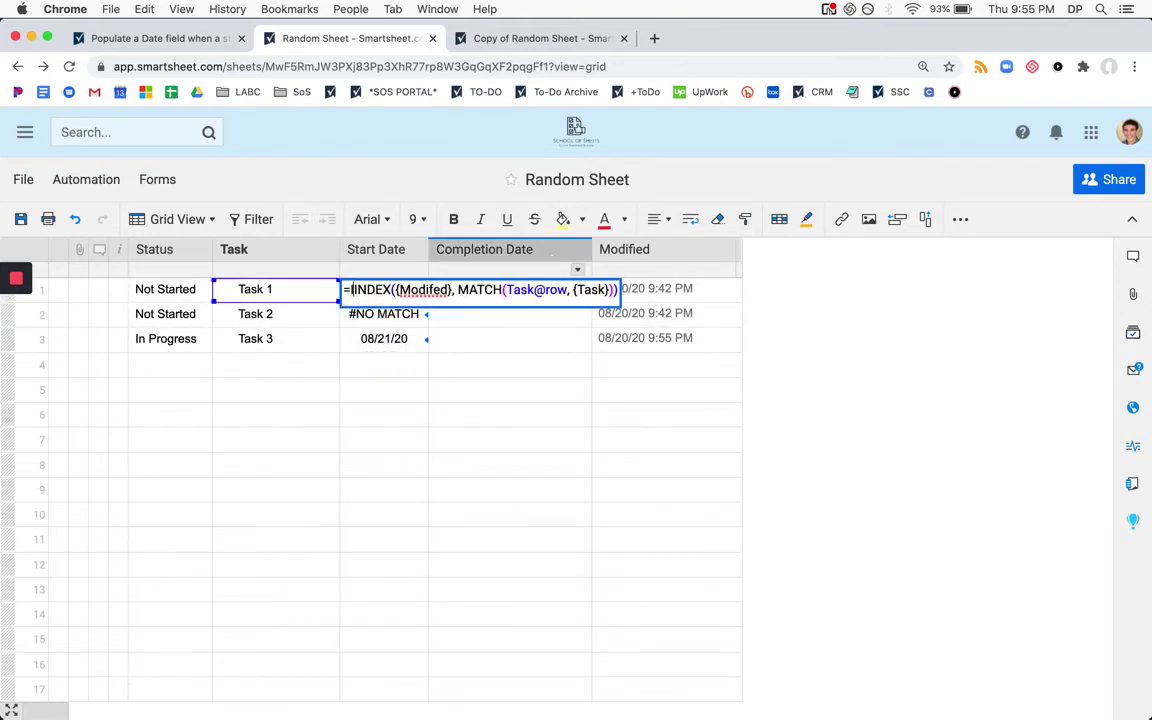
pyautogui.write('(')
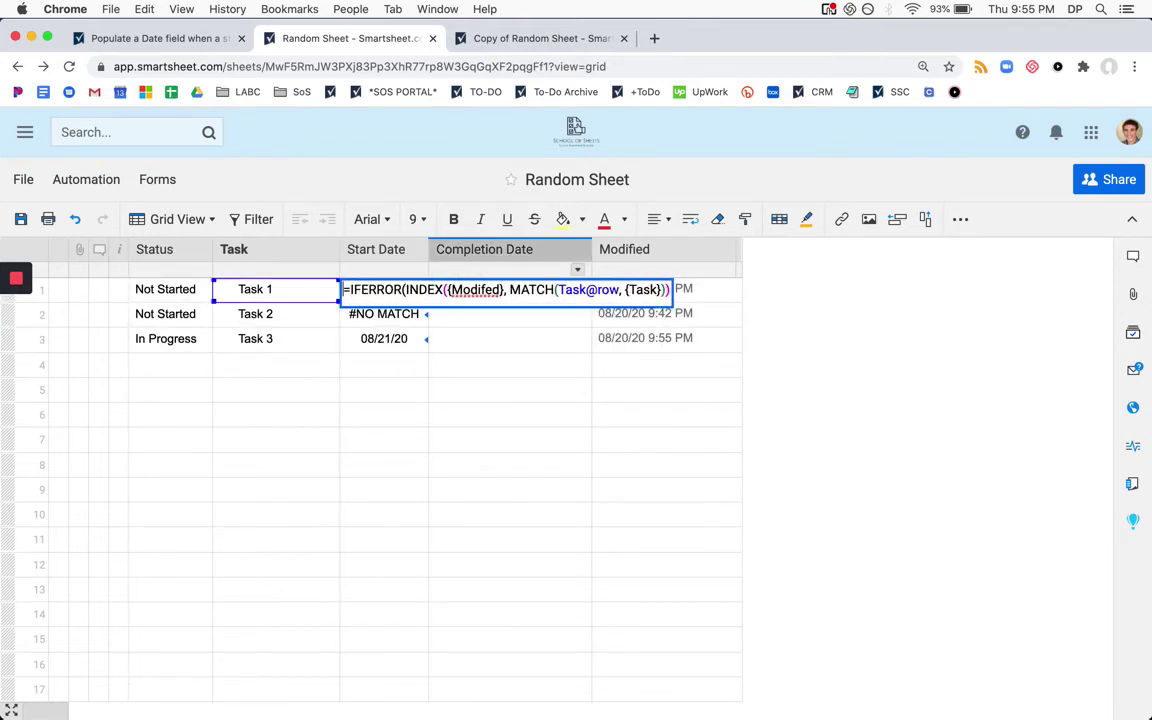
pyautogui.write(',')
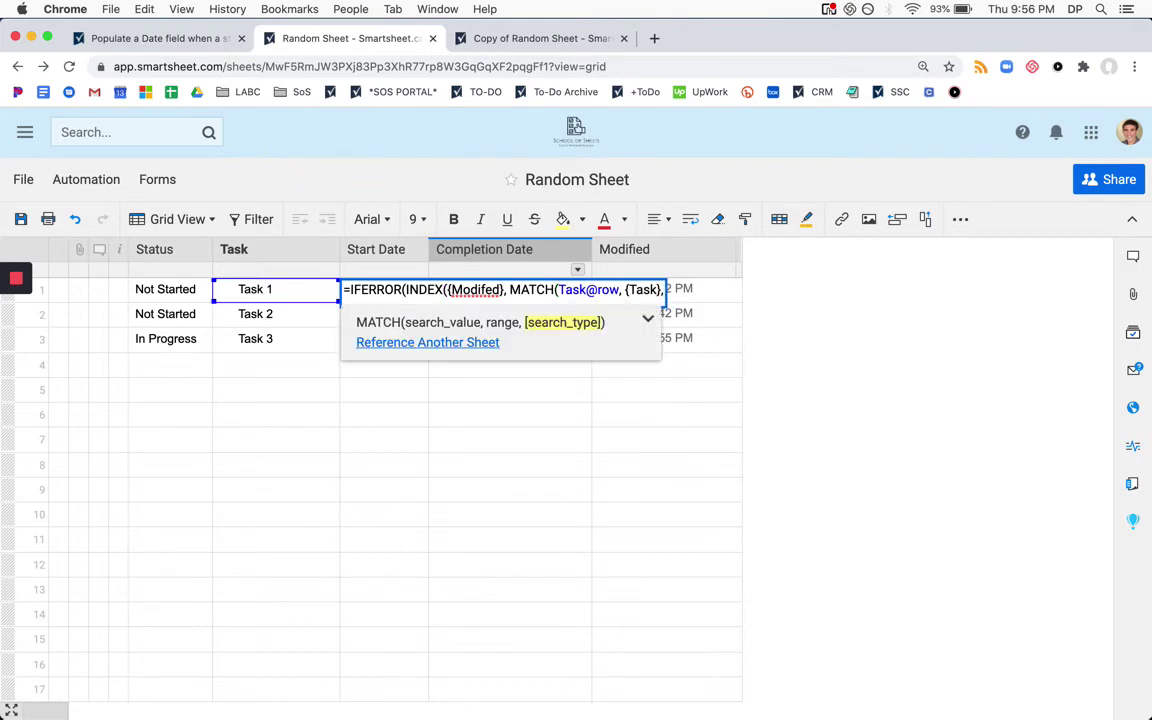
pyautogui.press('BackSpace')
pyautogui.write(')),')
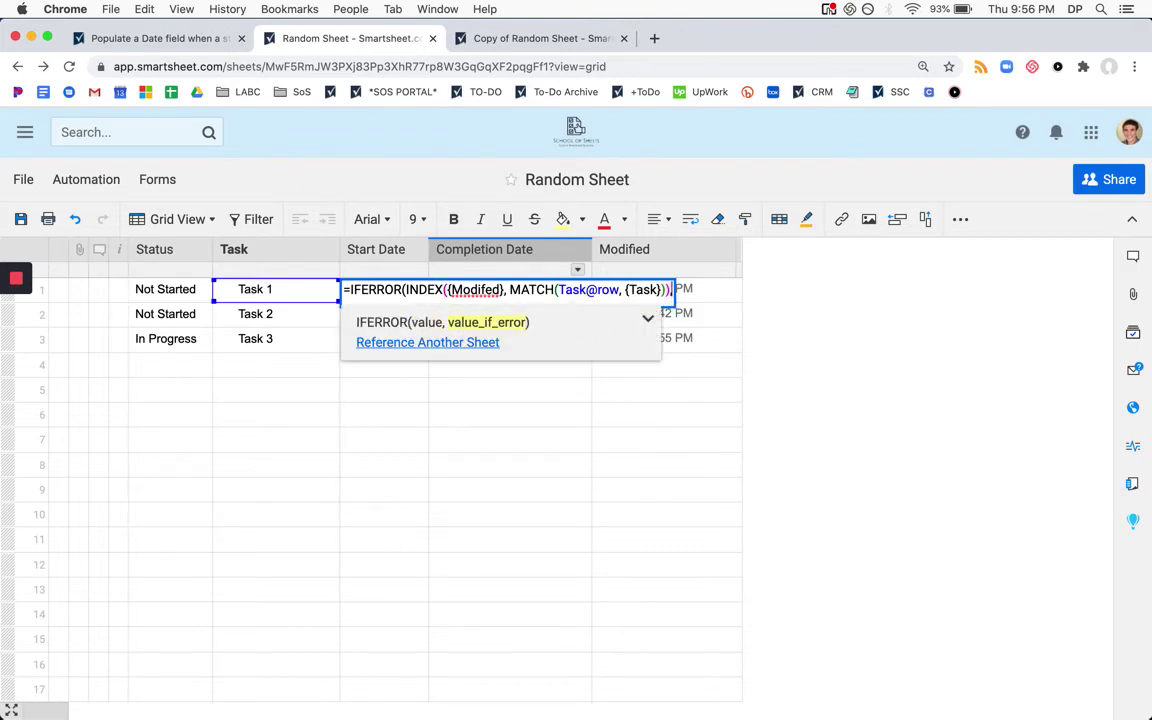
pyautogui.write('"N/A"')
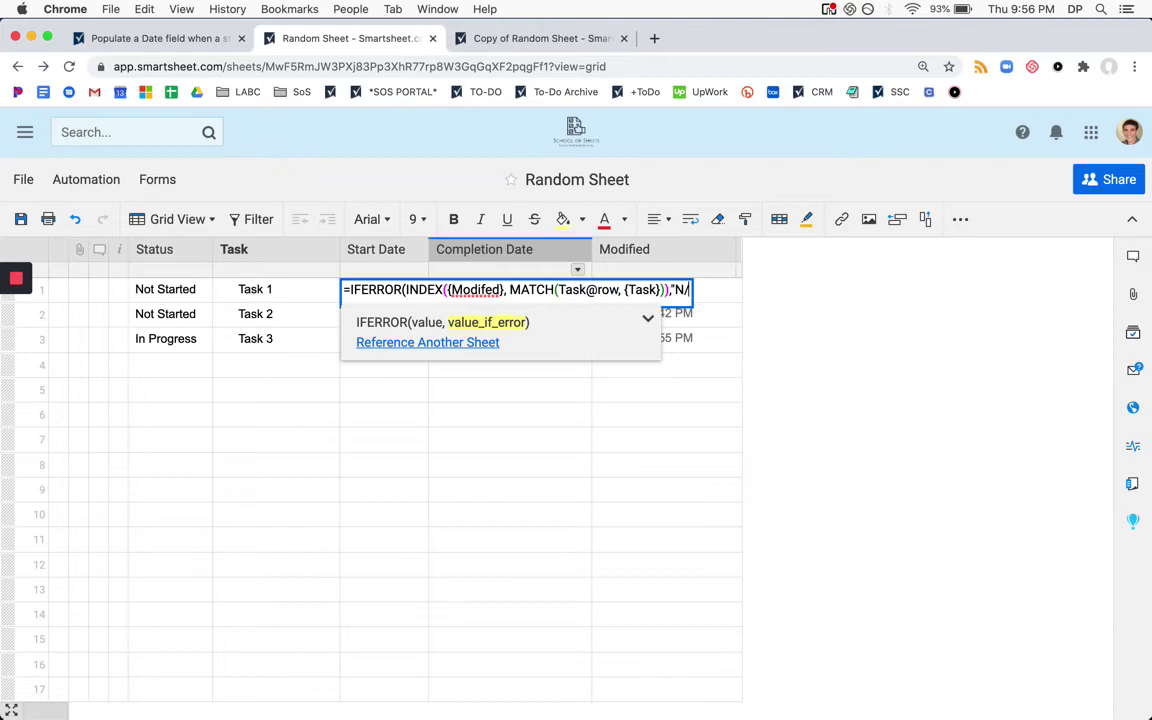
pyautogui.press('Return')
# Copy the IFERROR formula down through row 3 and save the sheet
pyautogui.press('Up')
pyautogui.hotkey('ctrl', 'c')
pyautogui.hotkey('shift', 'Down')
pyautogui.hotkey('shift', 'Down')
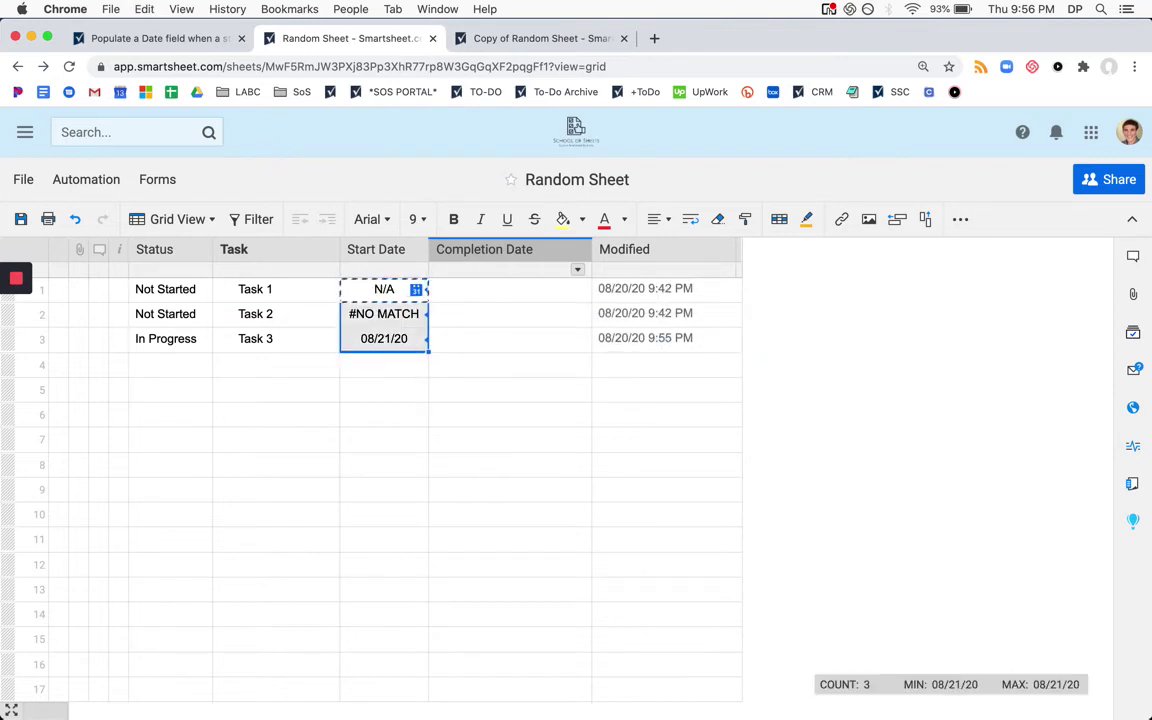
pyautogui.hotkey('ctrl', 'v')
pyautogui.hotkey('ctrl', 's')
pyautogui.click(208, 388)
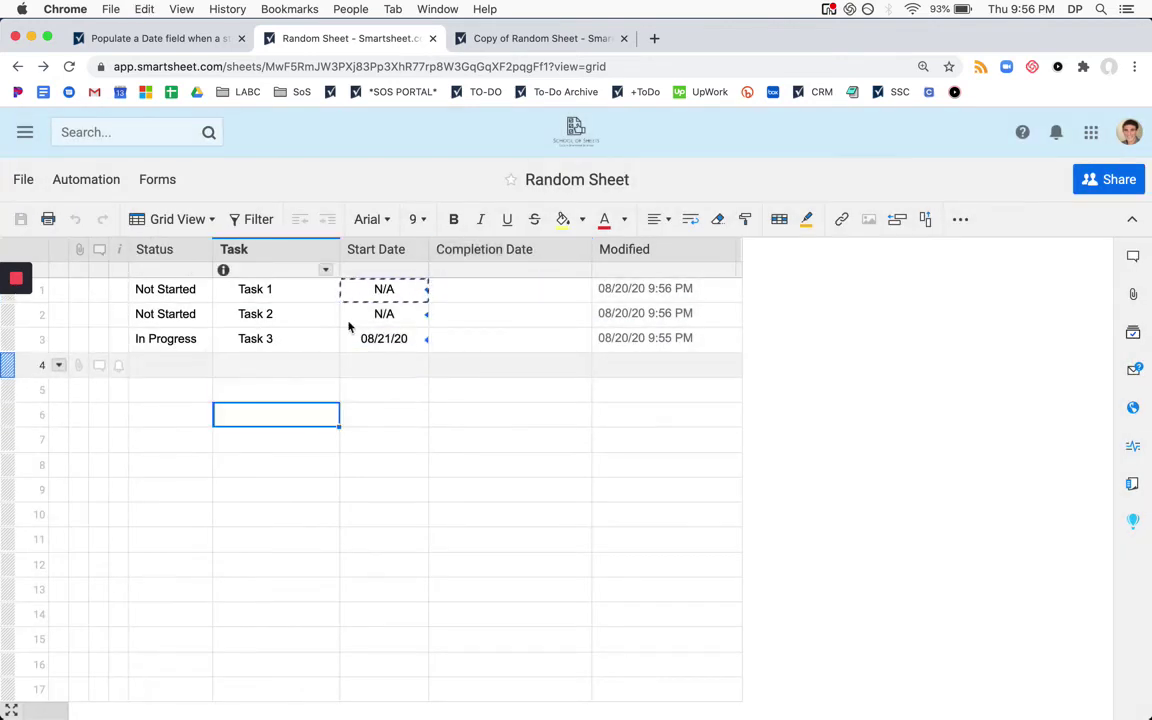
# Edit Task 1's Start Date formula, then paste Task 2's formula into it
pyautogui.doubleClick(372, 292)
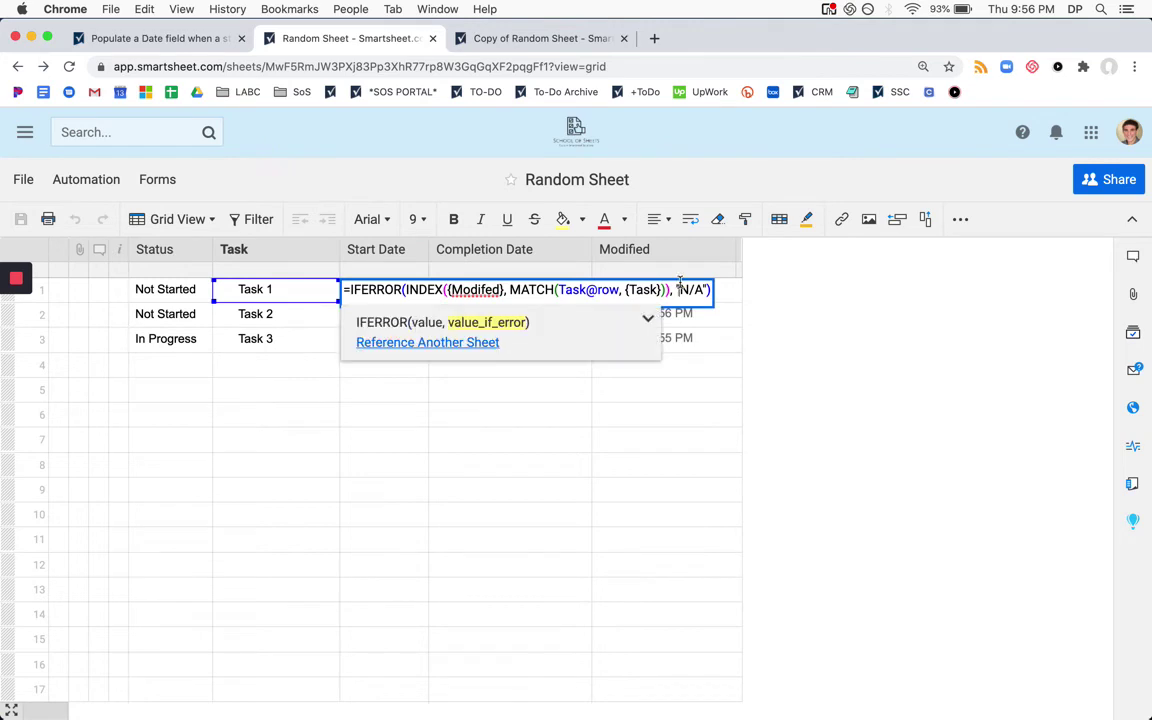
pyautogui.press('Left')
pyautogui.press('BackSpace')
pyautogui.press('BackSpace')
pyautogui.press('BackSpace')
pyautogui.press('Return')
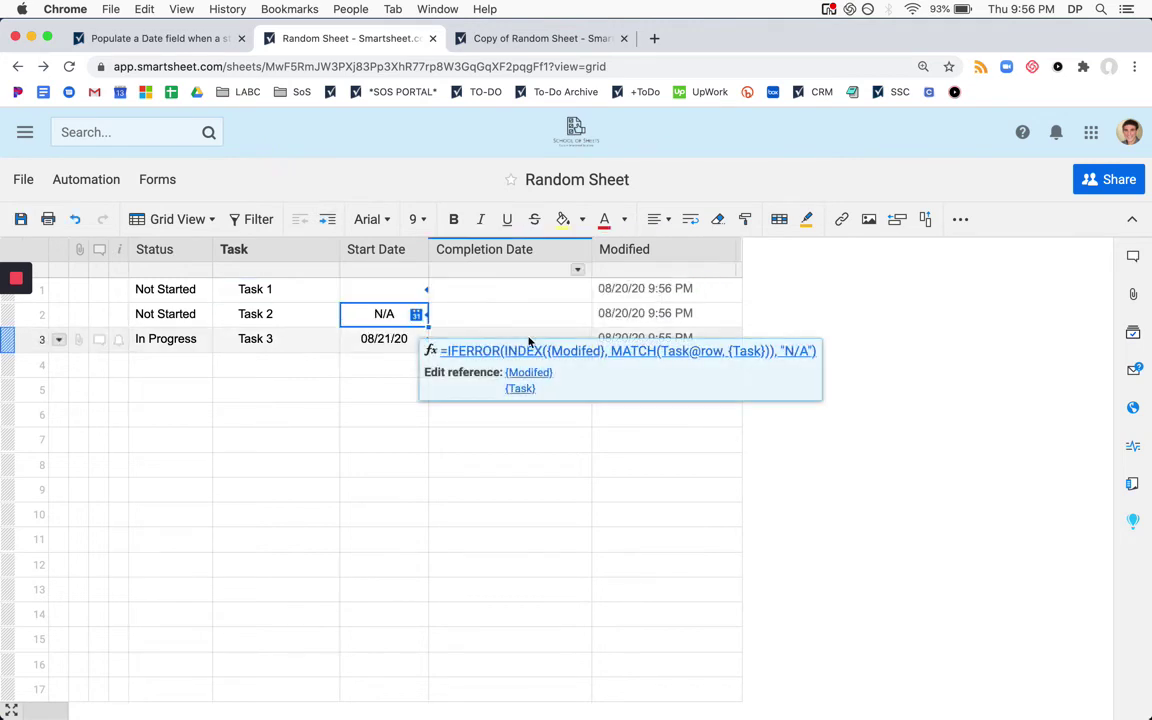
pyautogui.hotkey('shift', 'Up')
pyautogui.hotkey('ctrl', 'v')
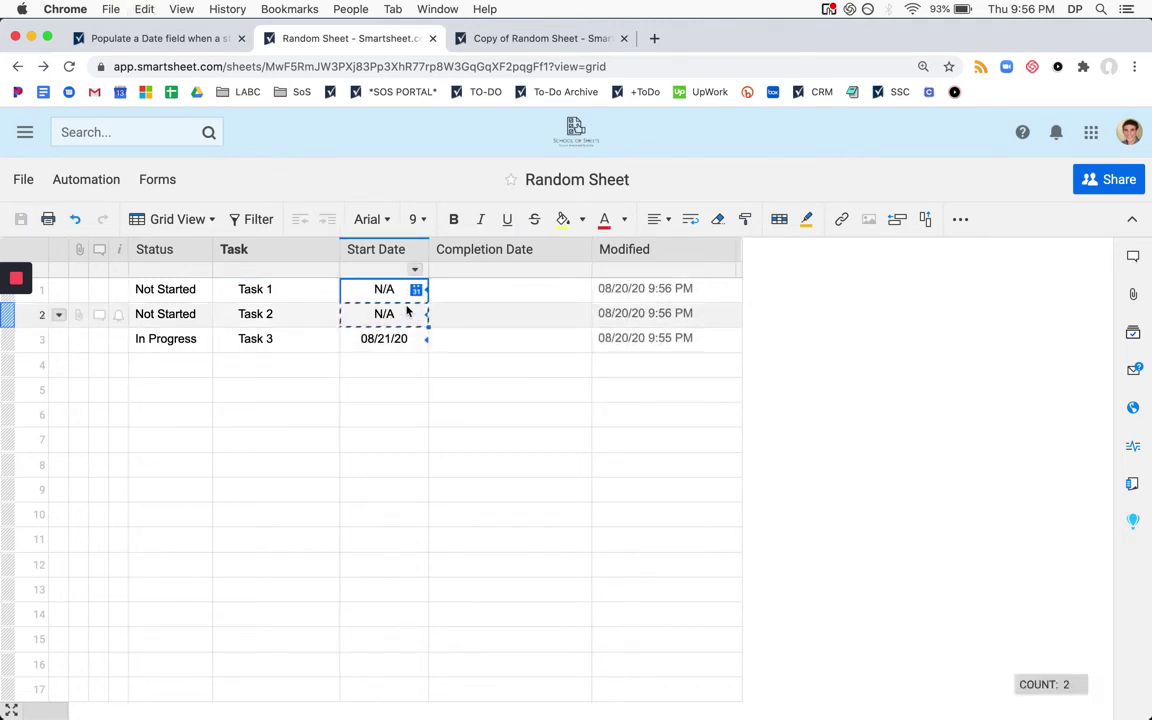
# Add 'Task 4' as the task name in row 4
pyautogui.click(290, 372)
pyautogui.write('Task 4')
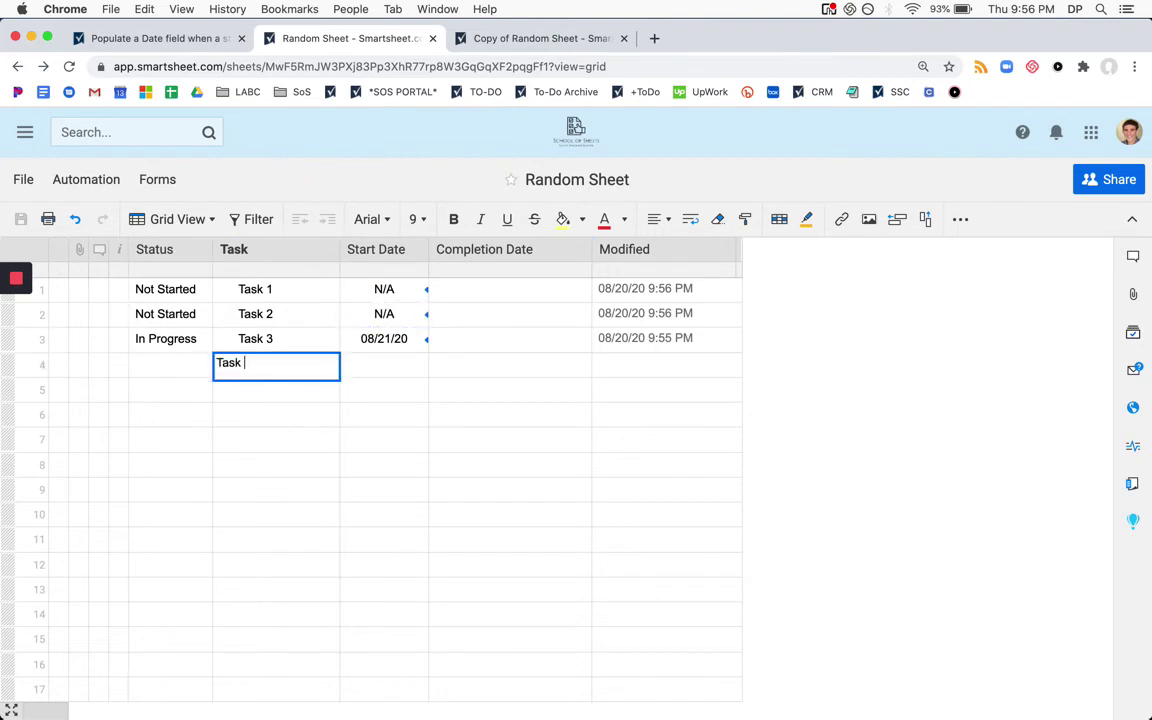
pyautogui.press('Return')
# Set row 4's Status to Not Started, then In Progress, filling Start Date 08/21/20
pyautogui.click(185, 371)
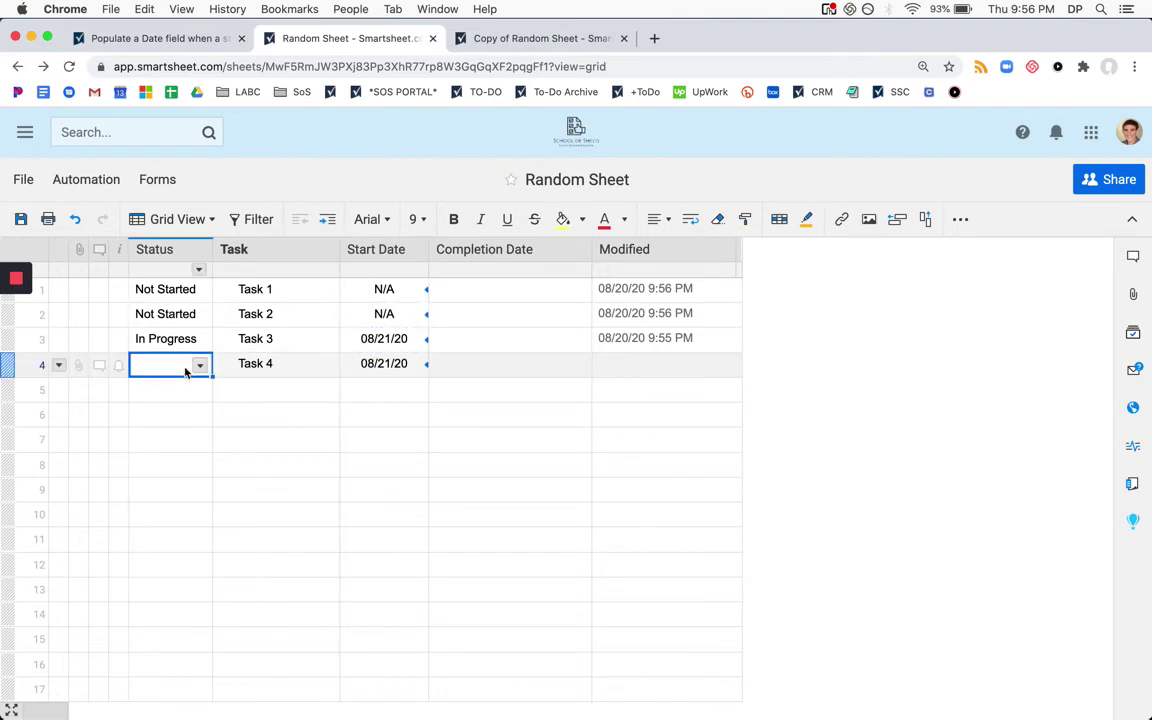
pyautogui.write('N')
pyautogui.press('Return')
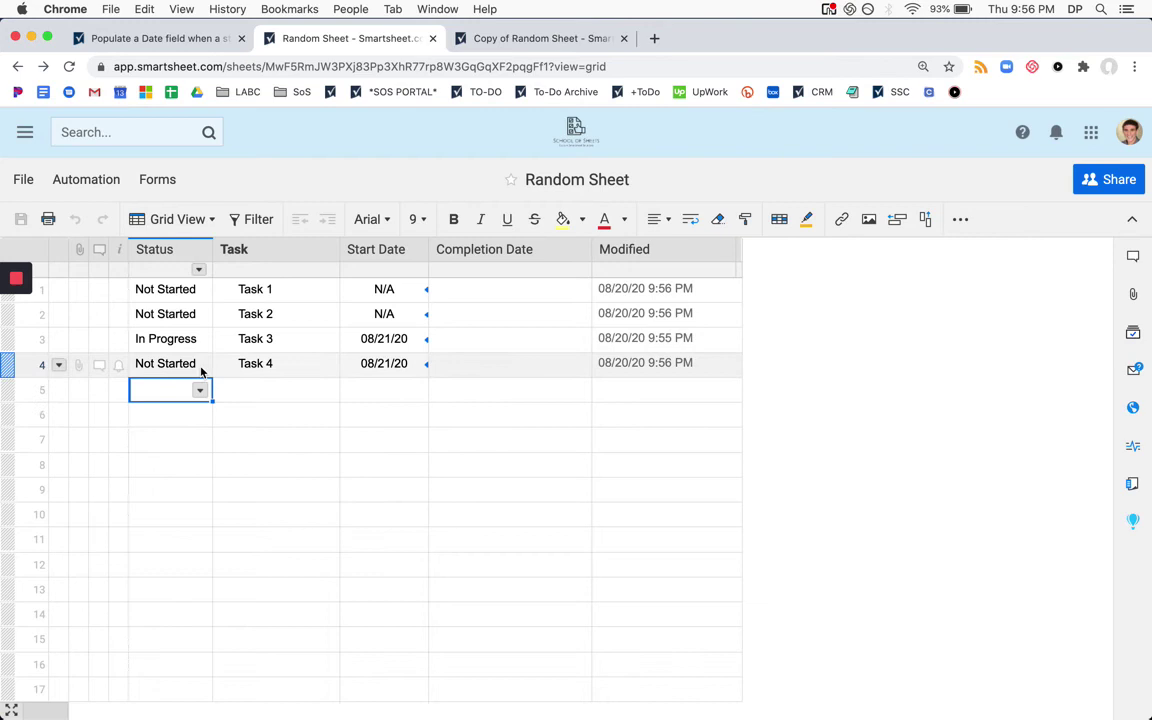
pyautogui.click(200, 371)
pyautogui.write('I')
pyautogui.press('Return')
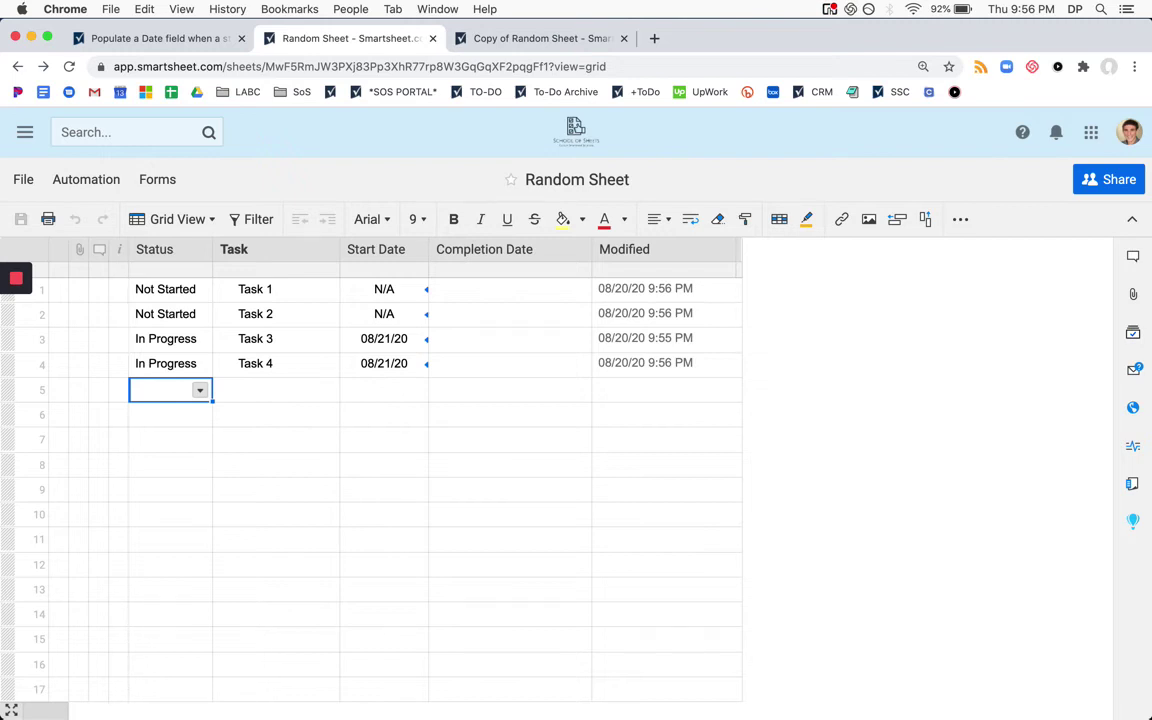
# Refresh Copy of Random Sheet to show Task 4 (08/21/20), then select Task 4's Start Date back on Random Sheet
pyautogui.click(453, 36)
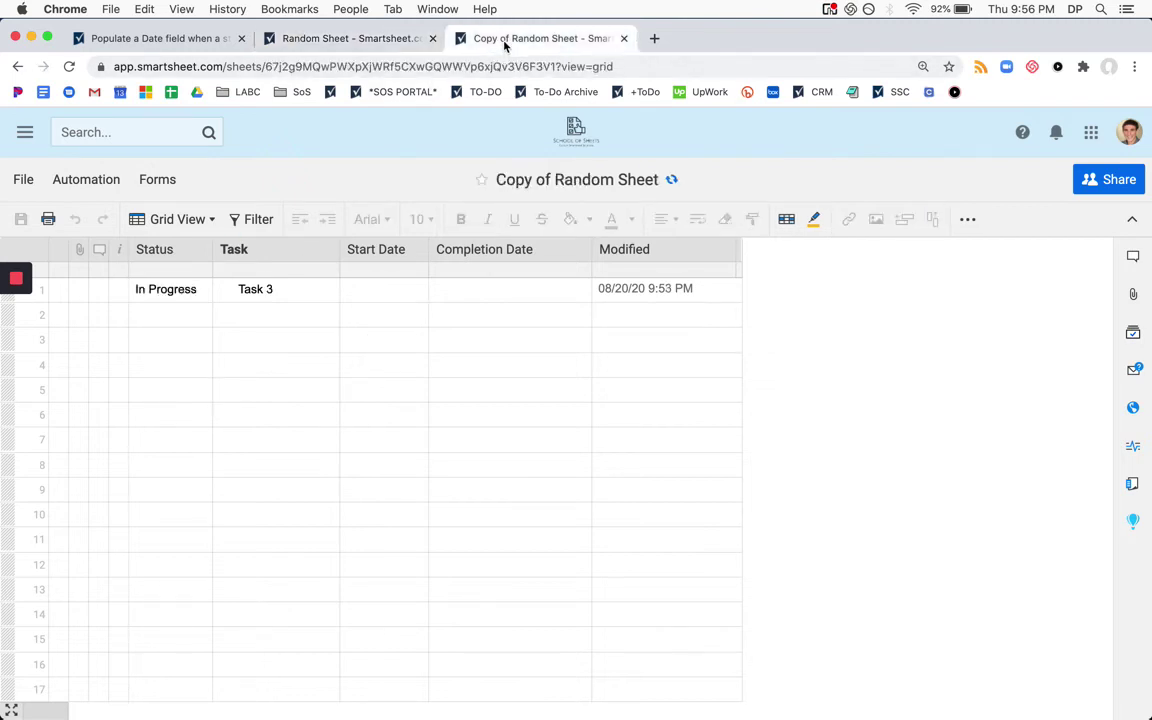
pyautogui.click(672, 181)
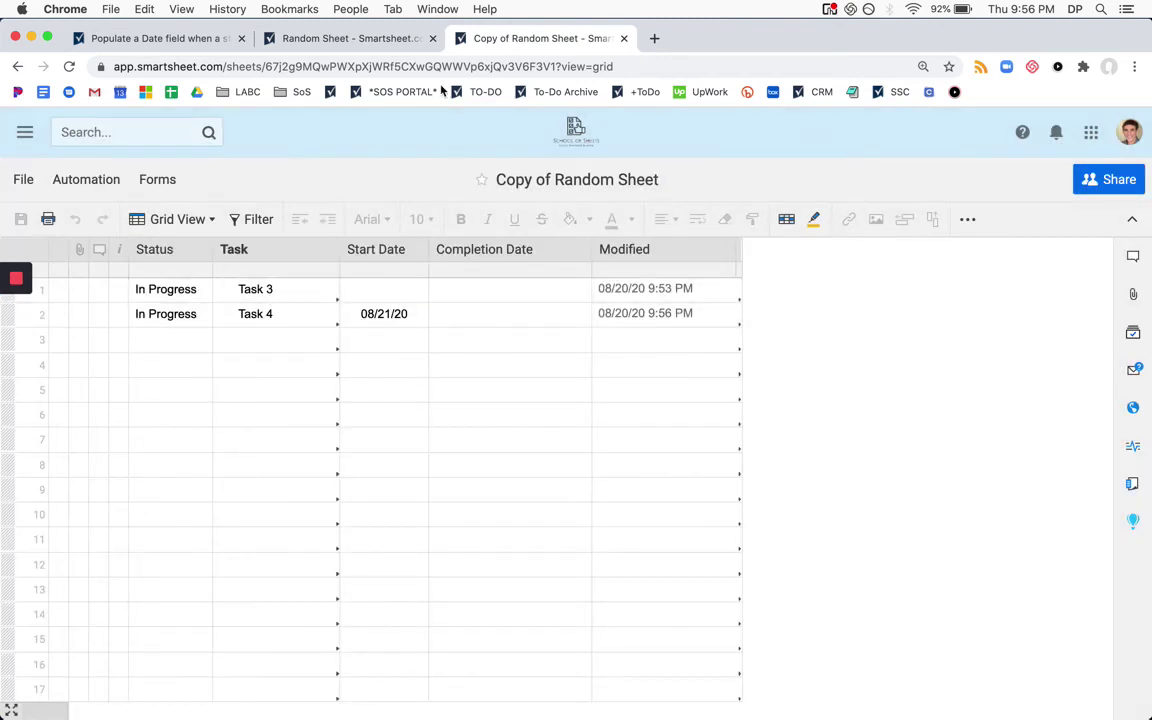
pyautogui.click(350, 38)
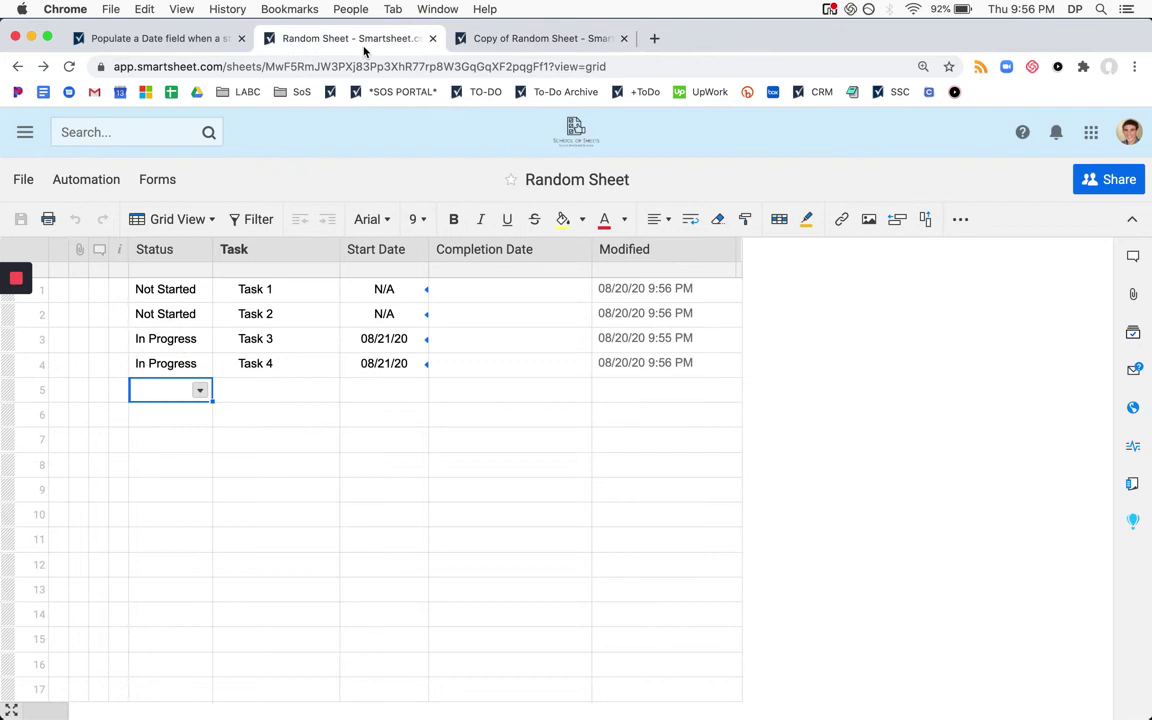
pyautogui.click(398, 370)
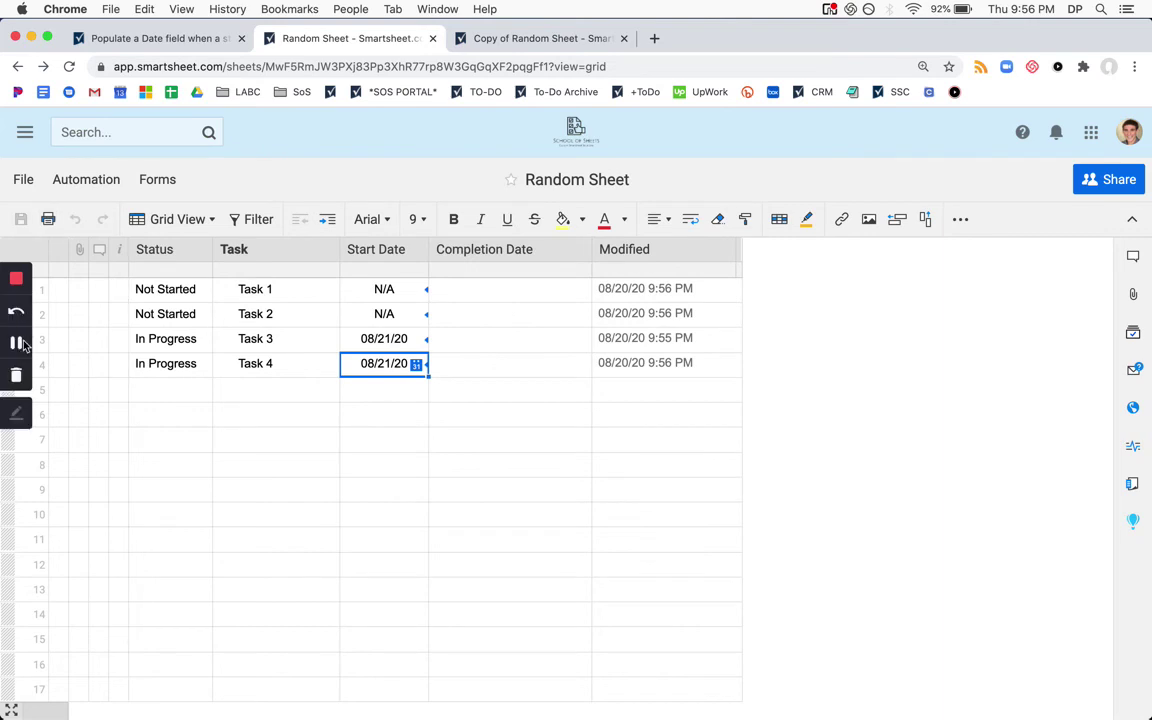
# Inspect Task 3's Start Date and view Task 4's status choices without changing them
pyautogui.click(15, 343)
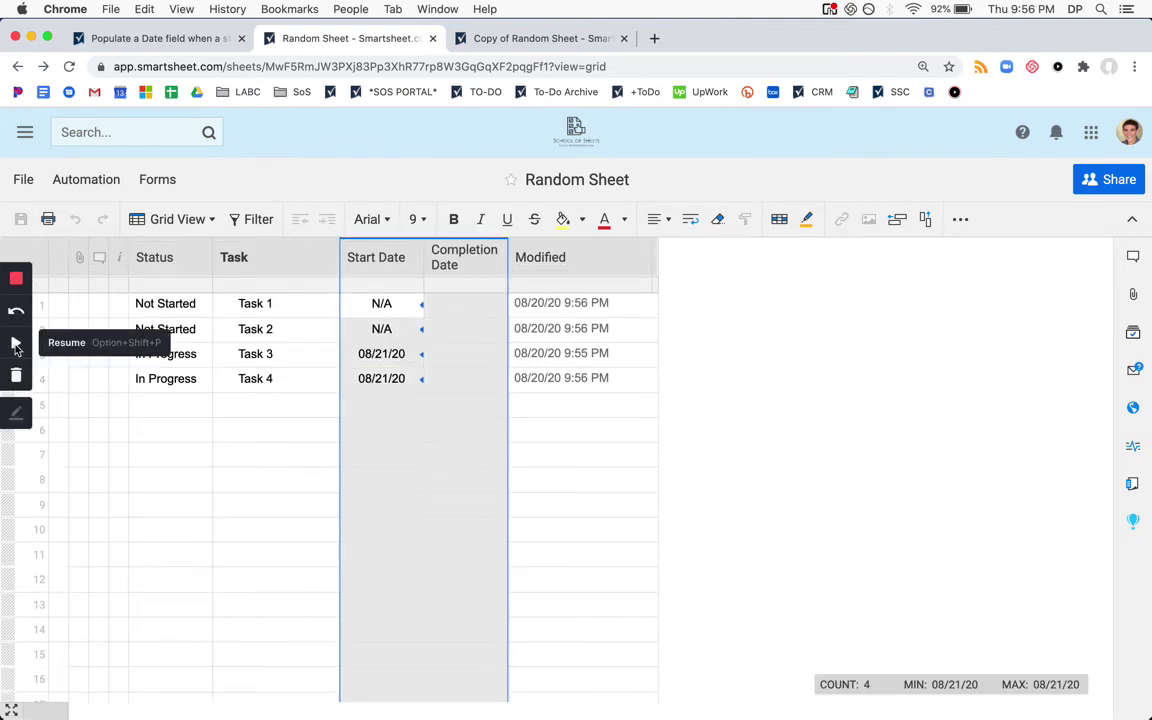
pyautogui.click(15, 345)
pyautogui.click(395, 354)
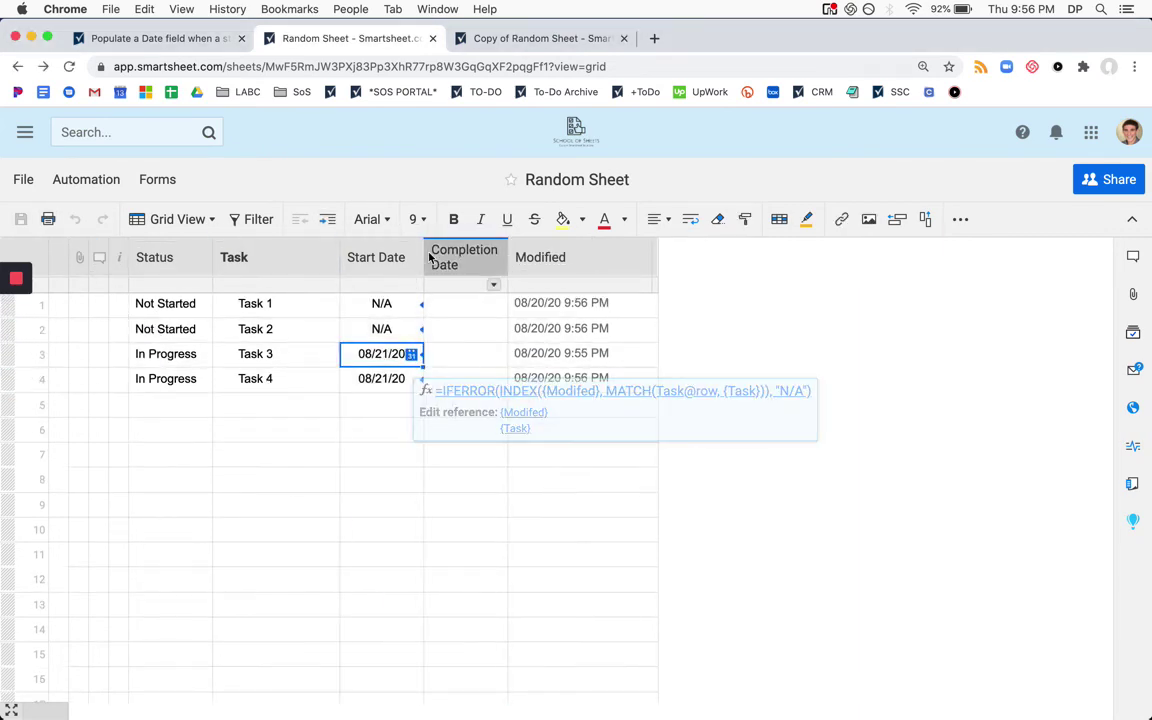
pyautogui.click(475, 306)
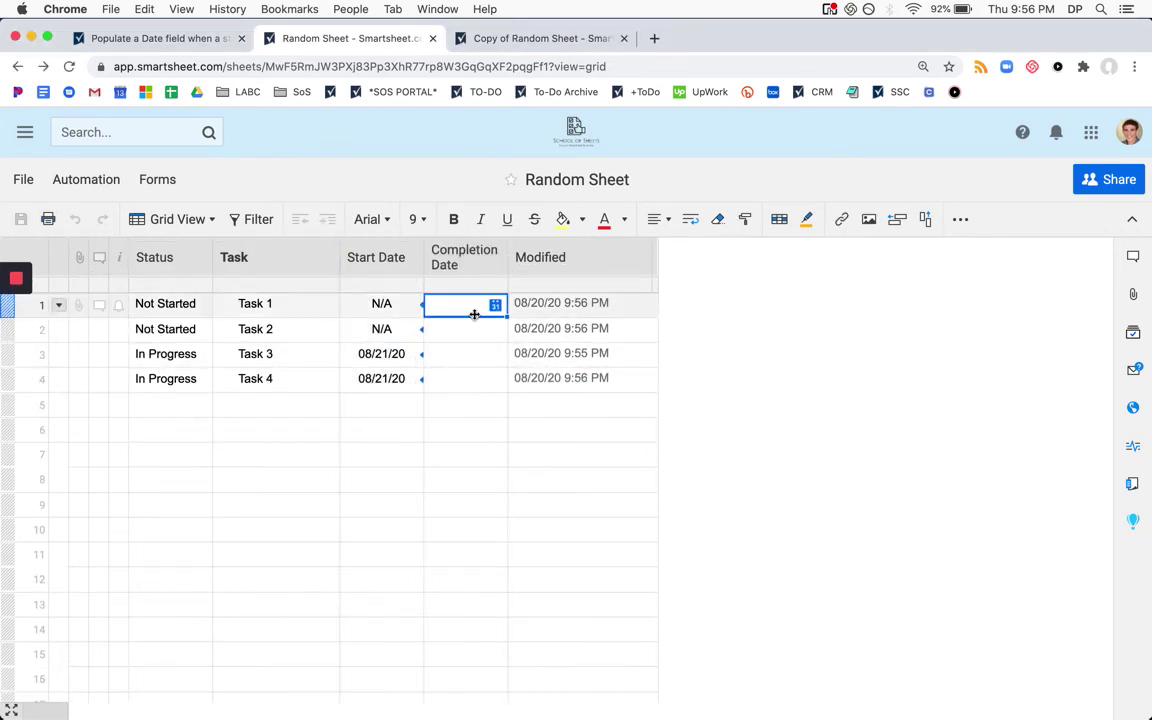
pyautogui.click(198, 380)
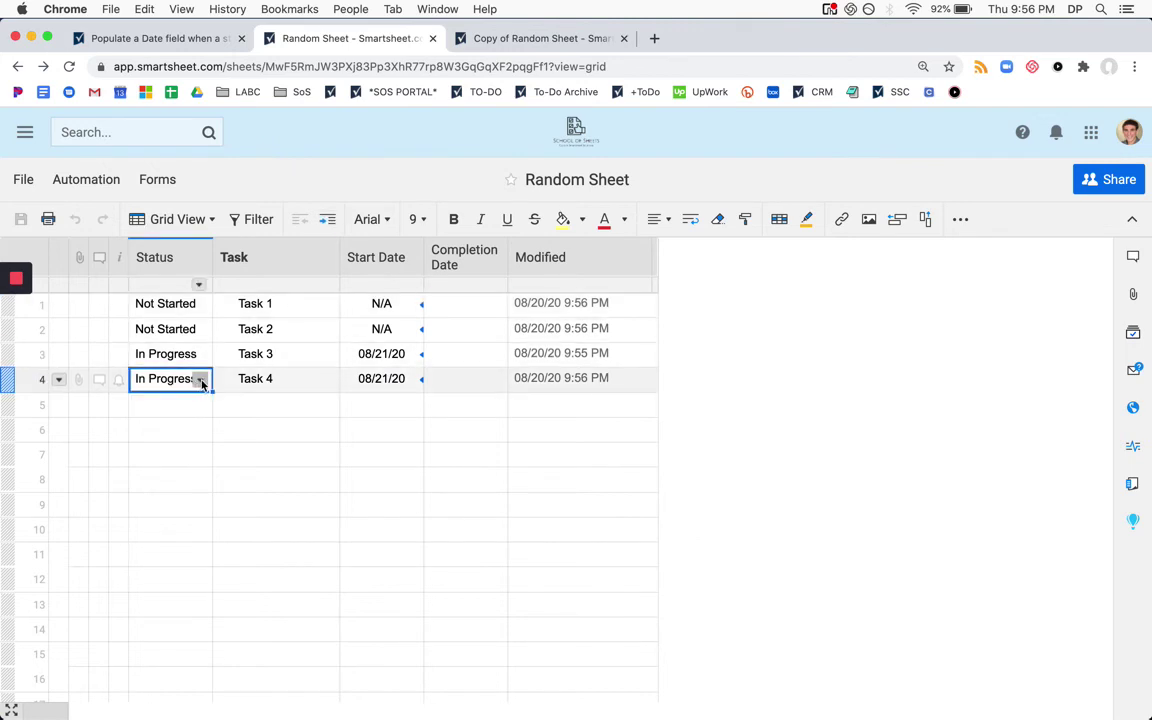
pyautogui.click(200, 380)
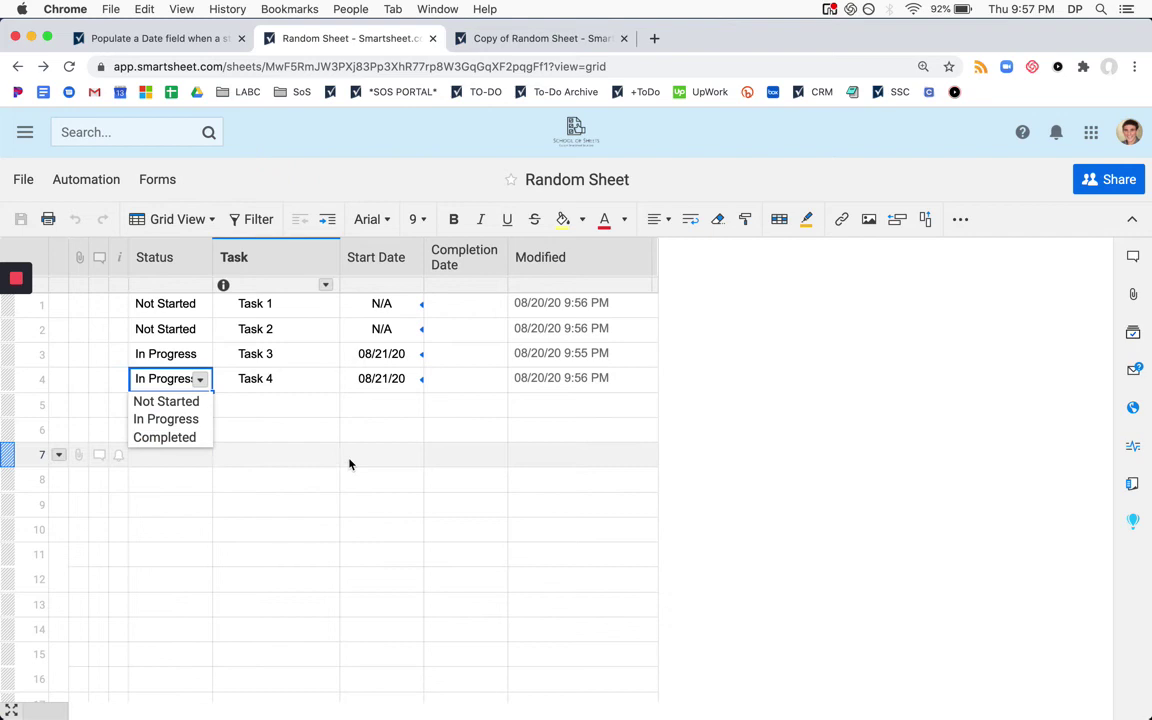
pyautogui.click(397, 452)
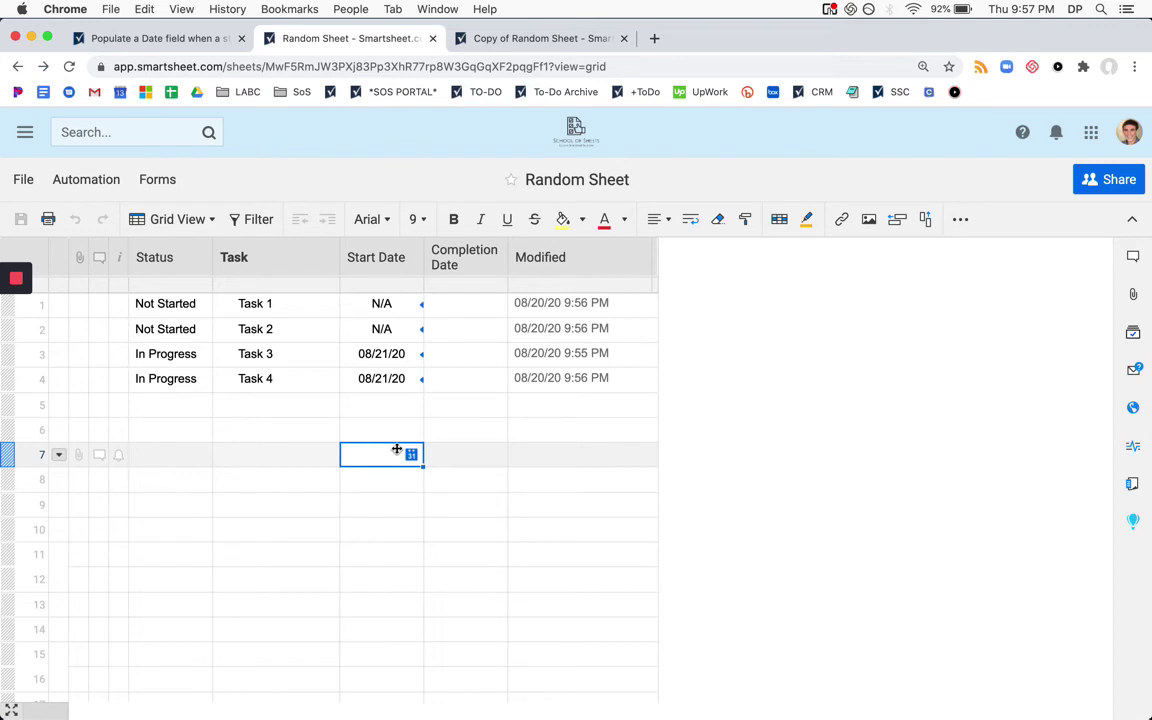
# Open Task 4's Start Date IFERROR formula, commit it unchanged, and recheck Task 3's Start Date
pyautogui.doubleClick(388, 379)
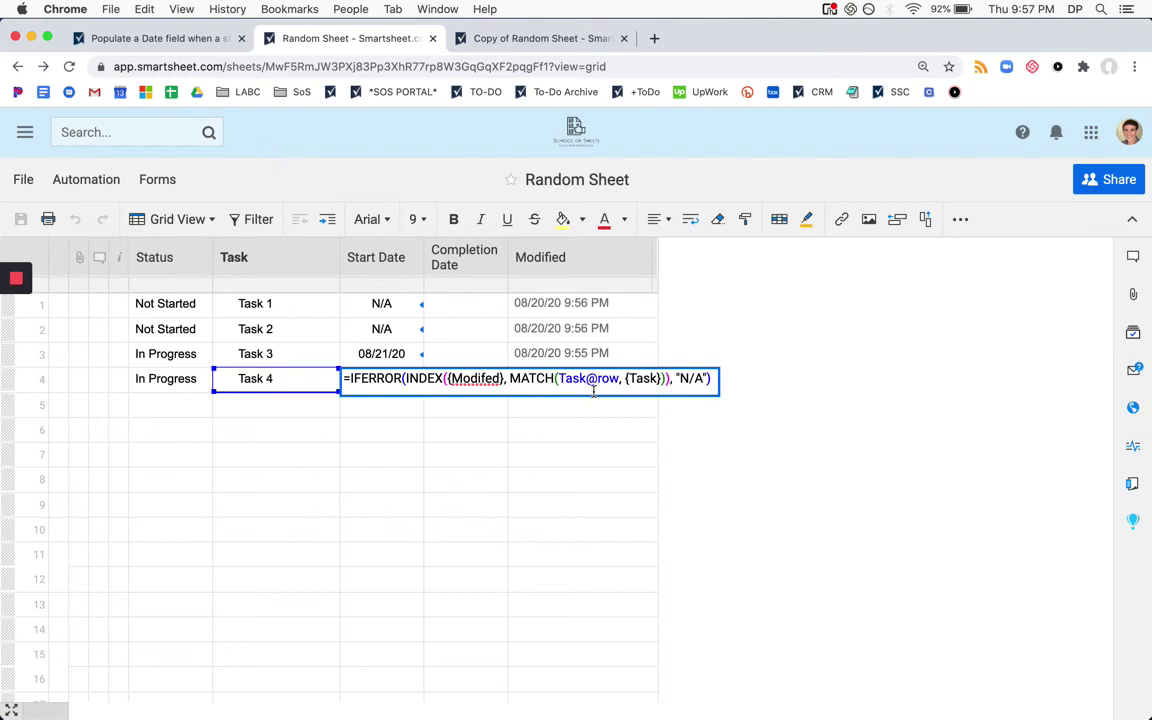
pyautogui.click(441, 433)
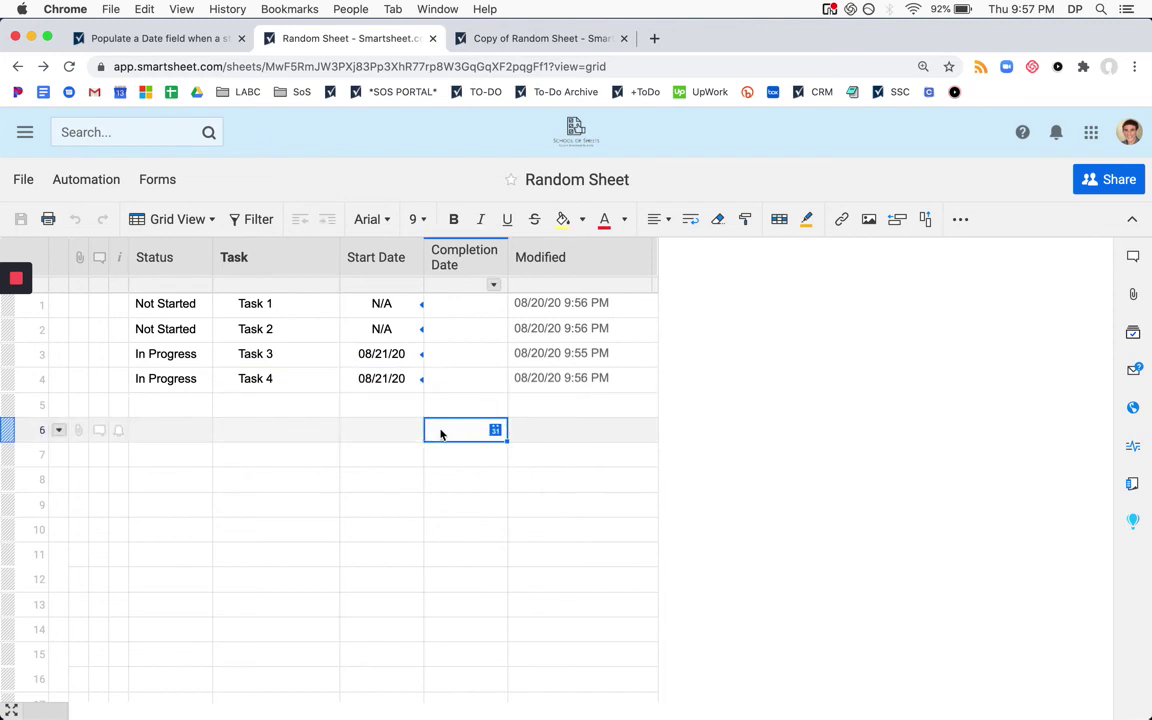
pyautogui.moveTo(416, 387)
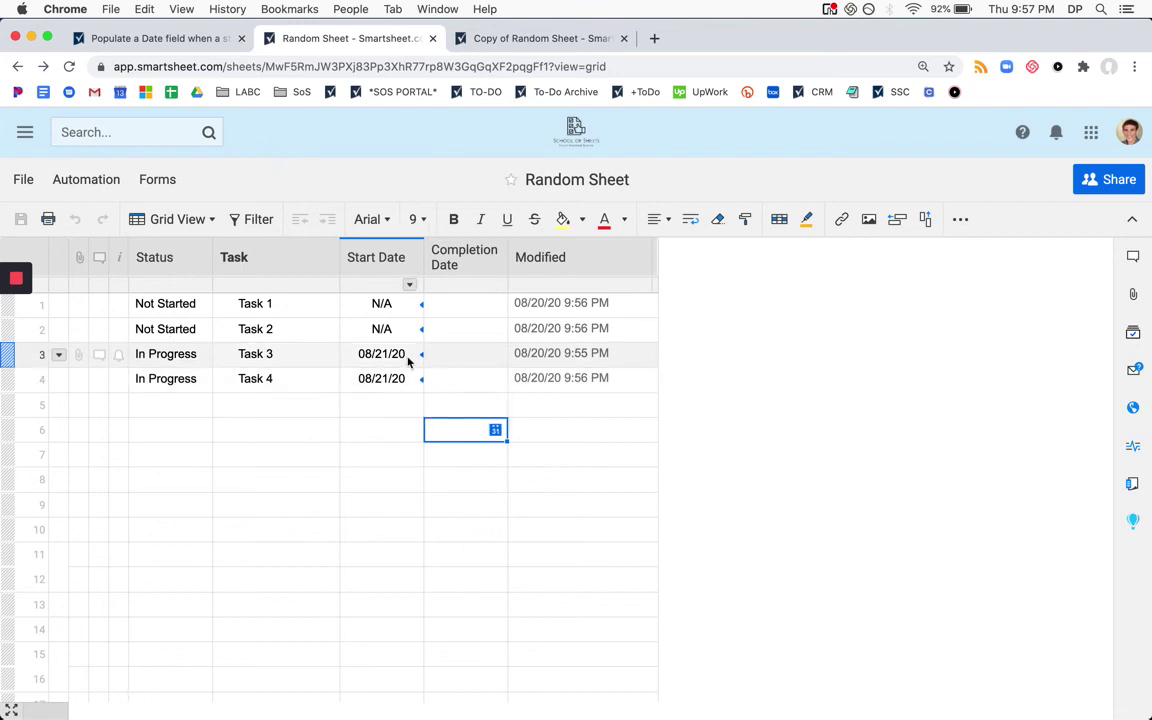
pyautogui.click(479, 362)
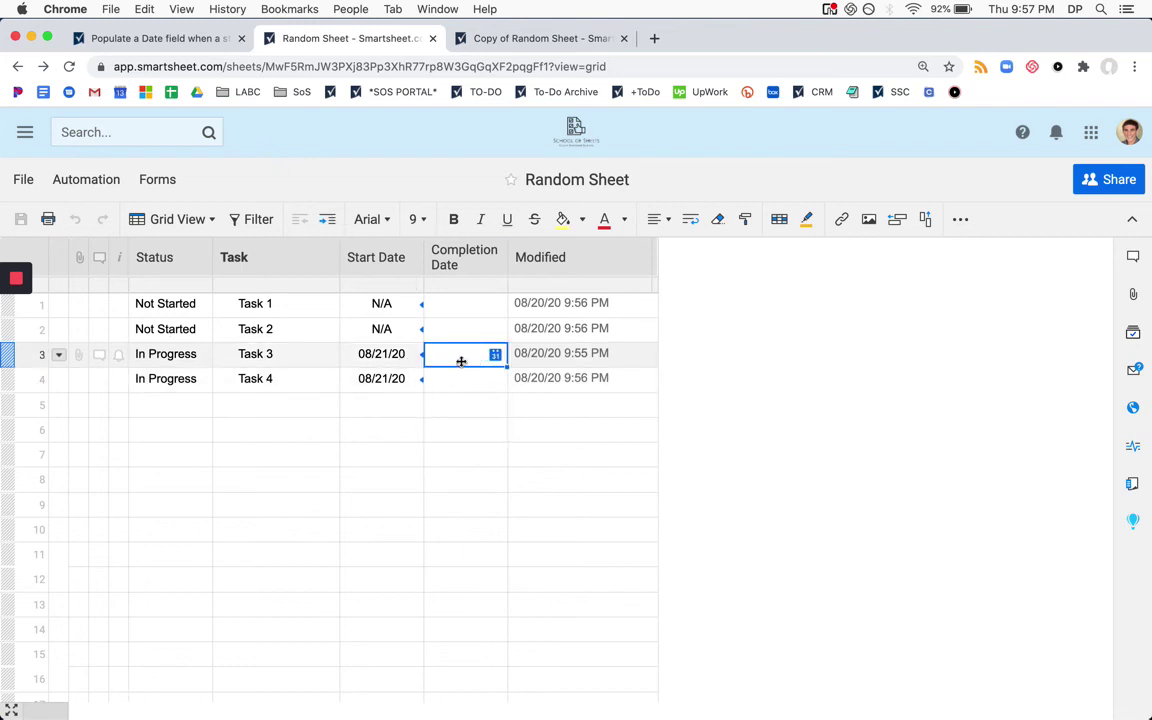
pyautogui.click(411, 356)
# Confirm Task 4's Start Date shows 08/21/20 against empty row 5, then select and clear the Task 4 row
pyautogui.click(396, 402)
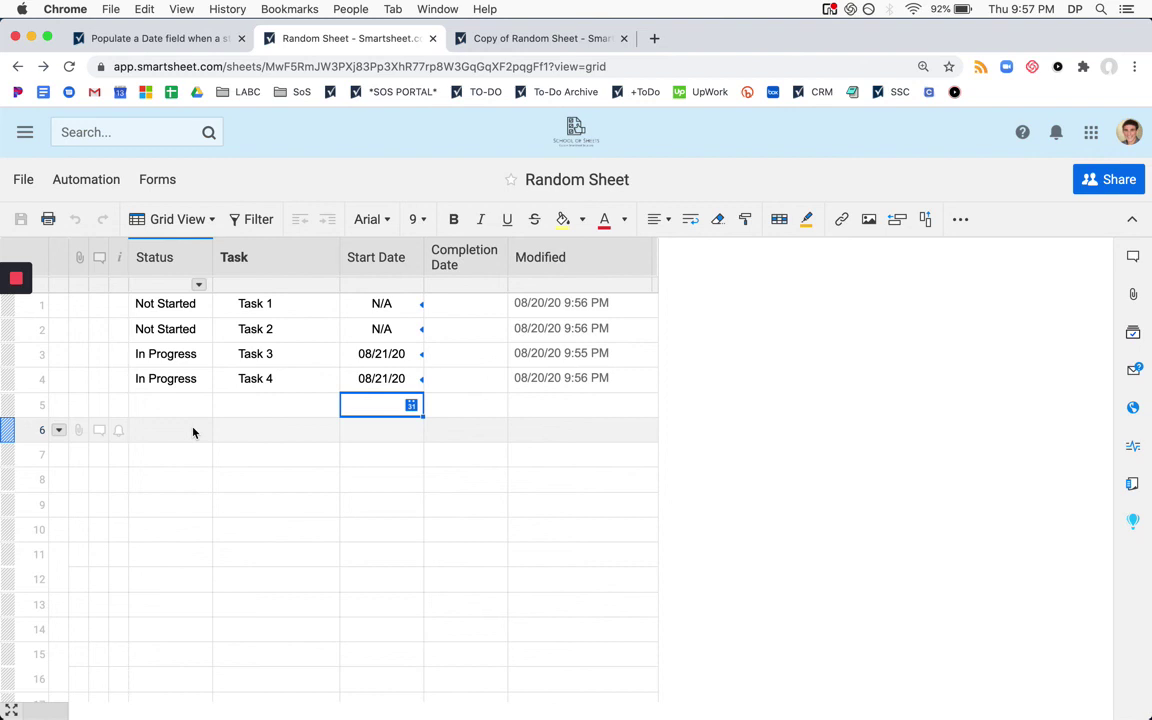
pyautogui.click(328, 388)
pyautogui.click(408, 380)
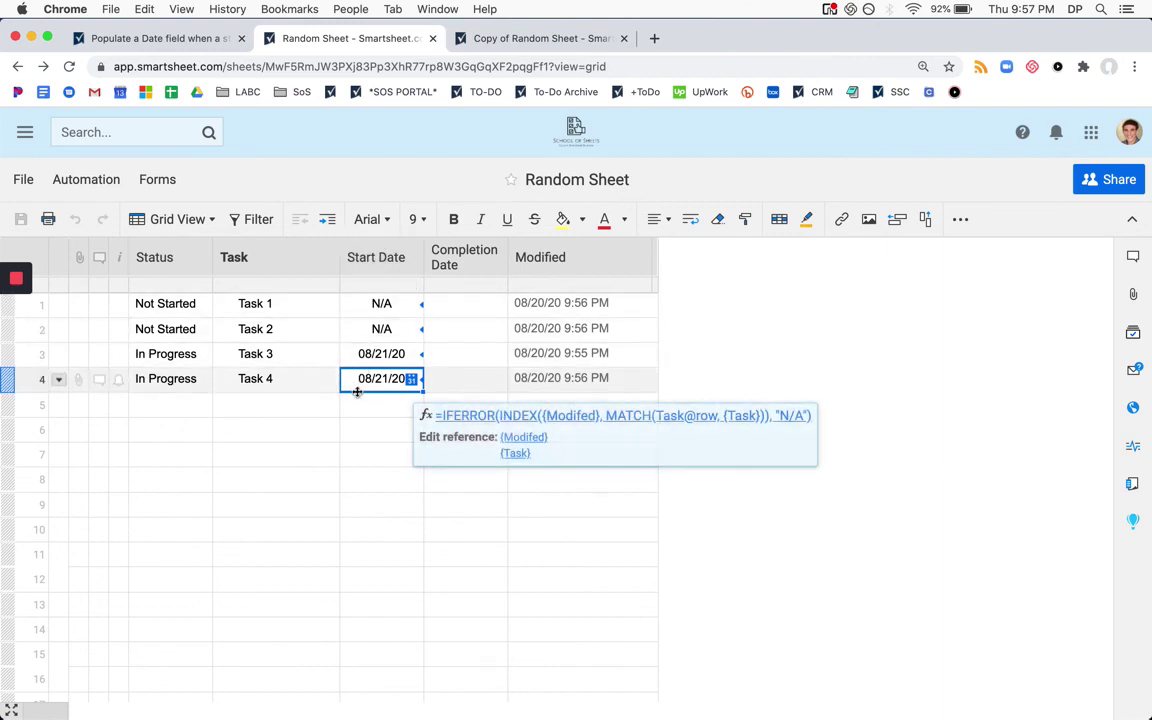
pyautogui.press('Down')
pyautogui.click(393, 380)
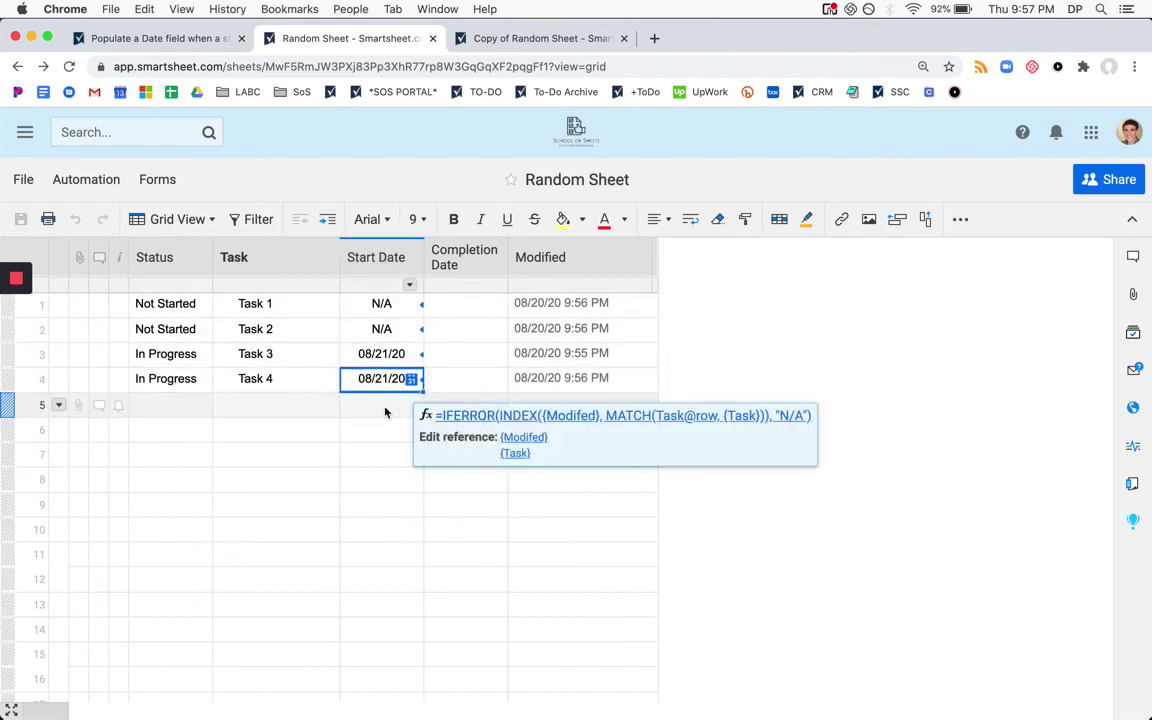
pyautogui.click(386, 411)
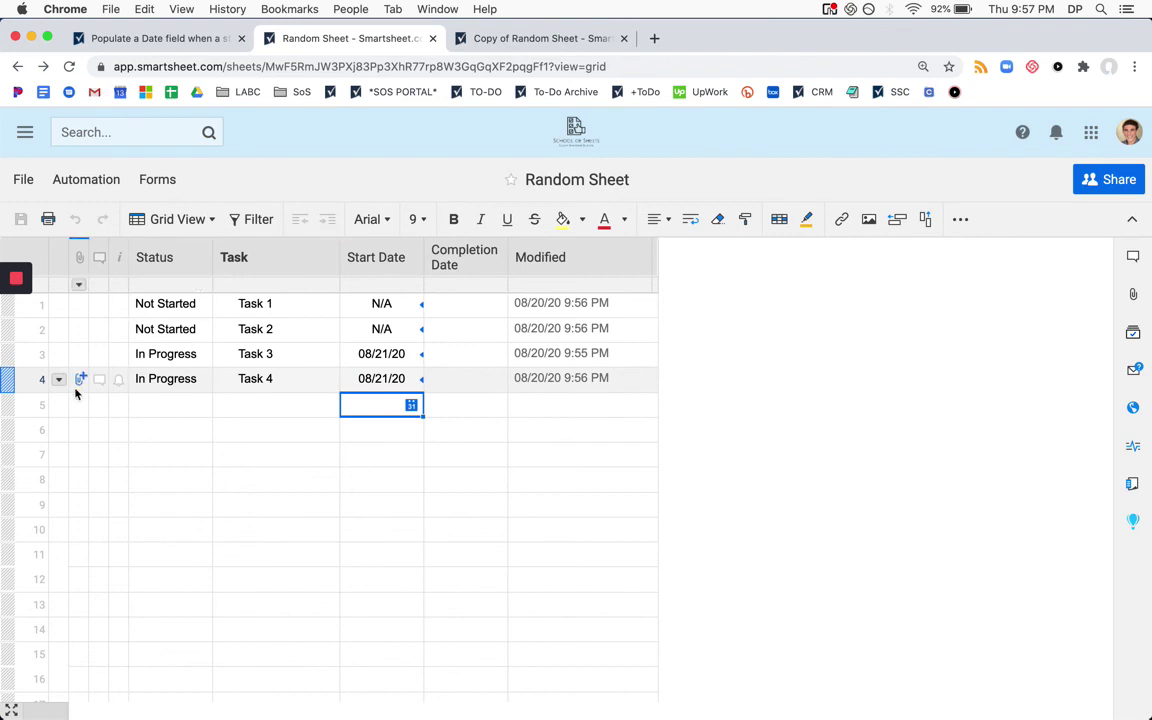
pyautogui.click(33, 388)
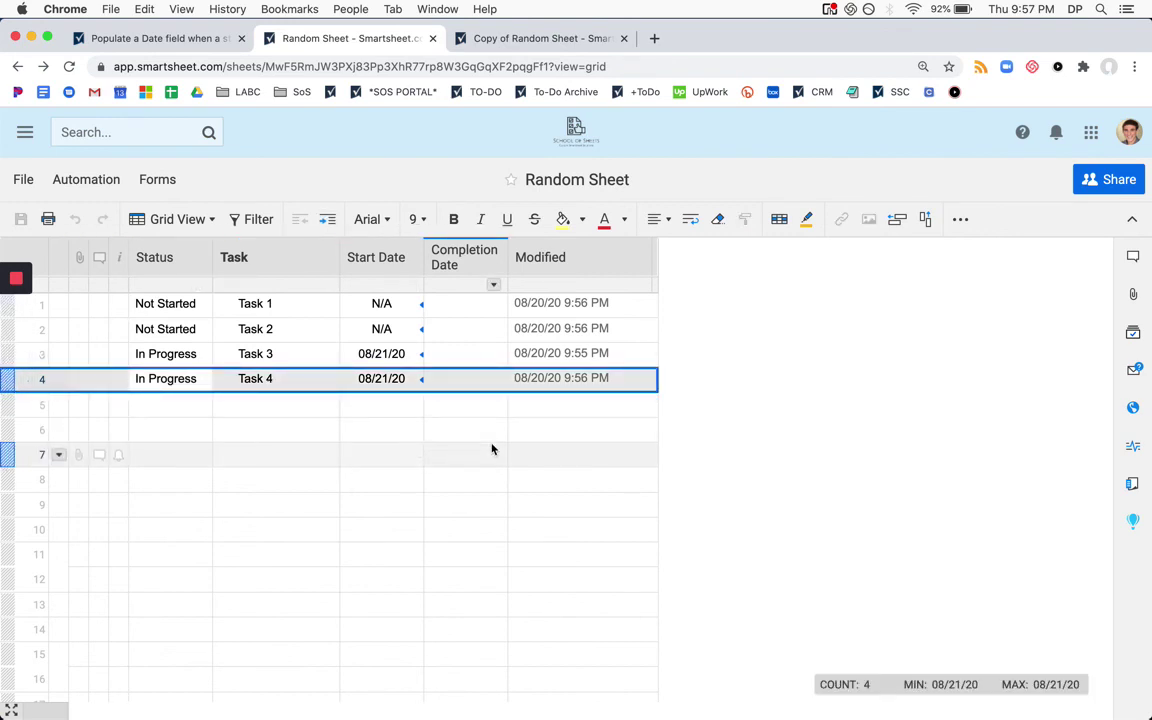
pyautogui.click(611, 439)
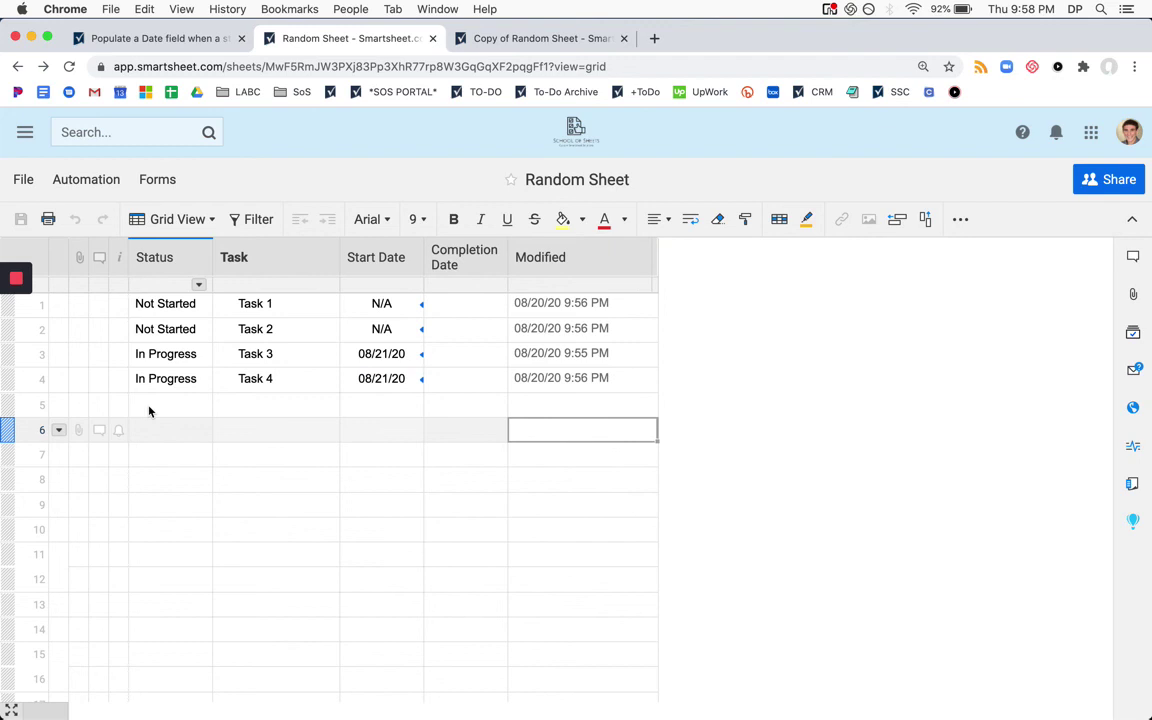